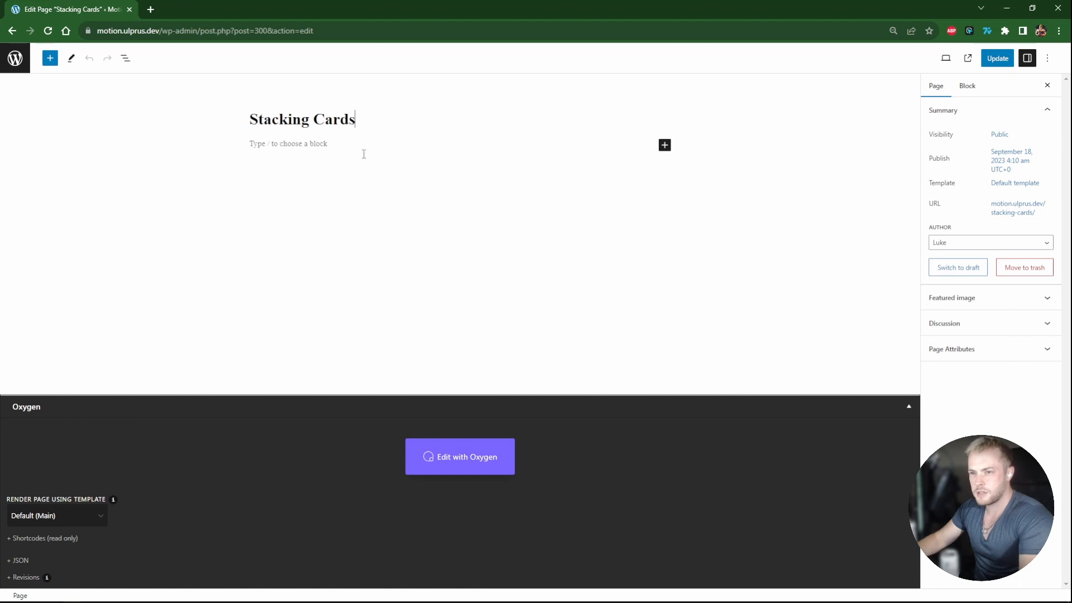
- Open the Stacking Cards page in the Oxygen editor in a new tab and add a Section to the empty content area
{"action": "middle_click", "coordinate": [458, 467]}
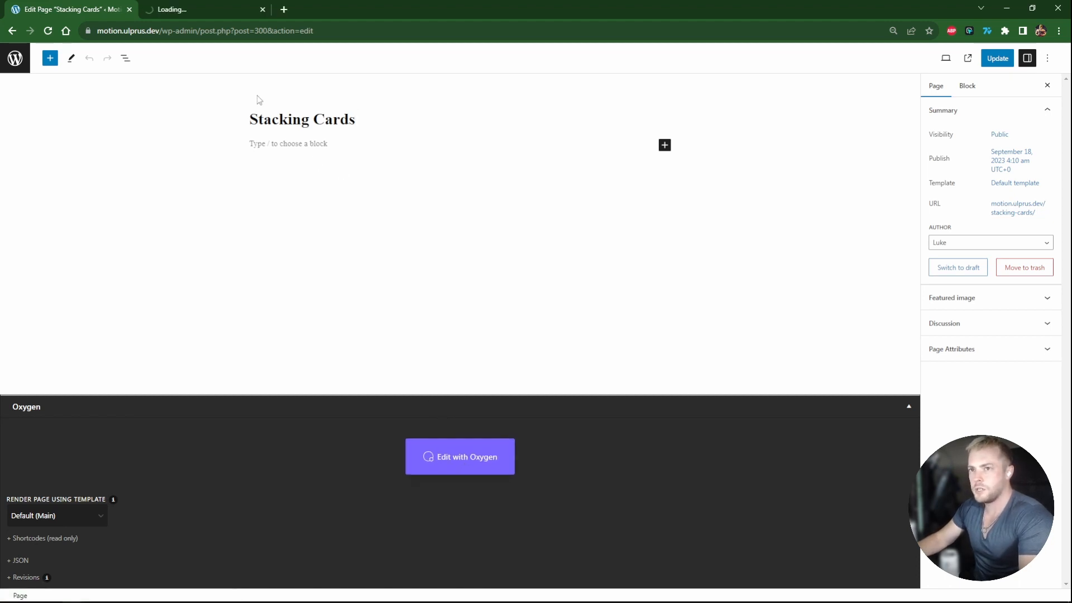
{"action": "key", "text": "ctrl+Tab"}
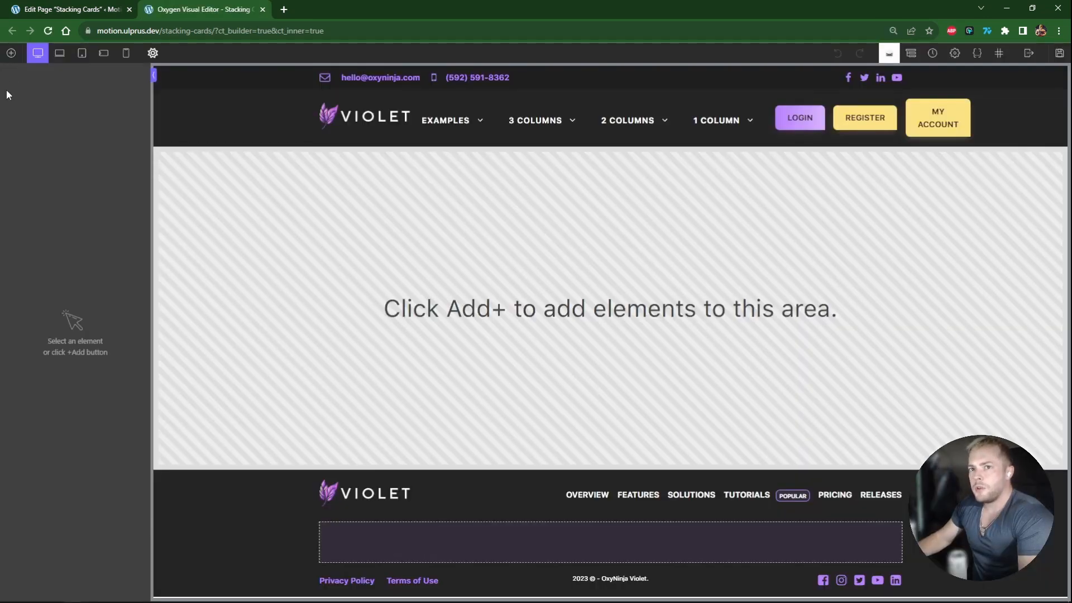
{"action": "left_click", "coordinate": [10, 60]}
{"action": "left_click", "coordinate": [31, 148]}
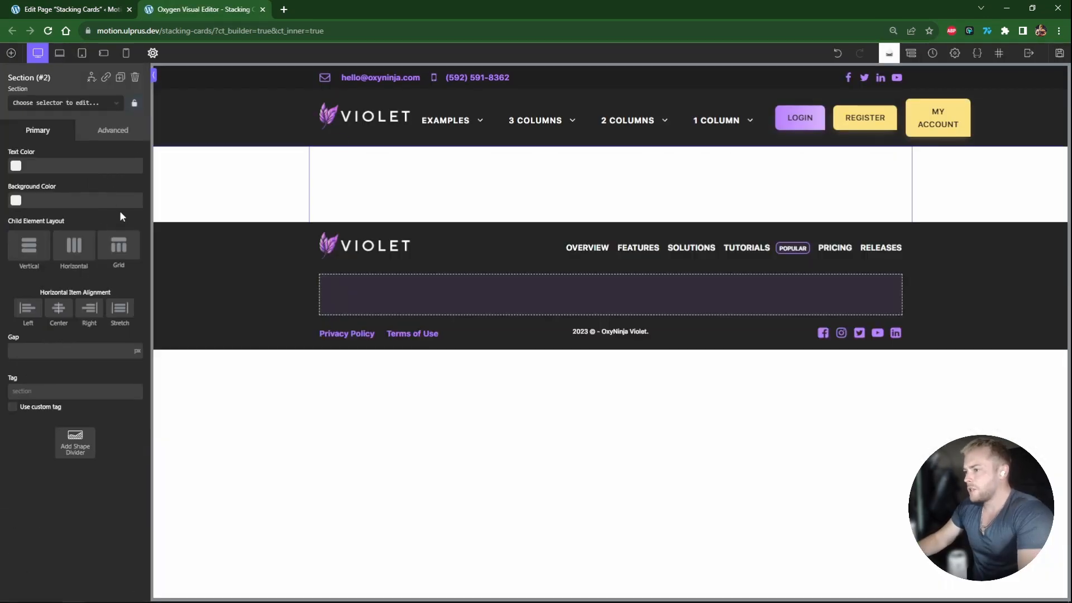
- Show the page structure and rename the new section as SectionPin
{"action": "left_click", "coordinate": [910, 53]}
{"action": "double_click", "coordinate": [961, 125]}
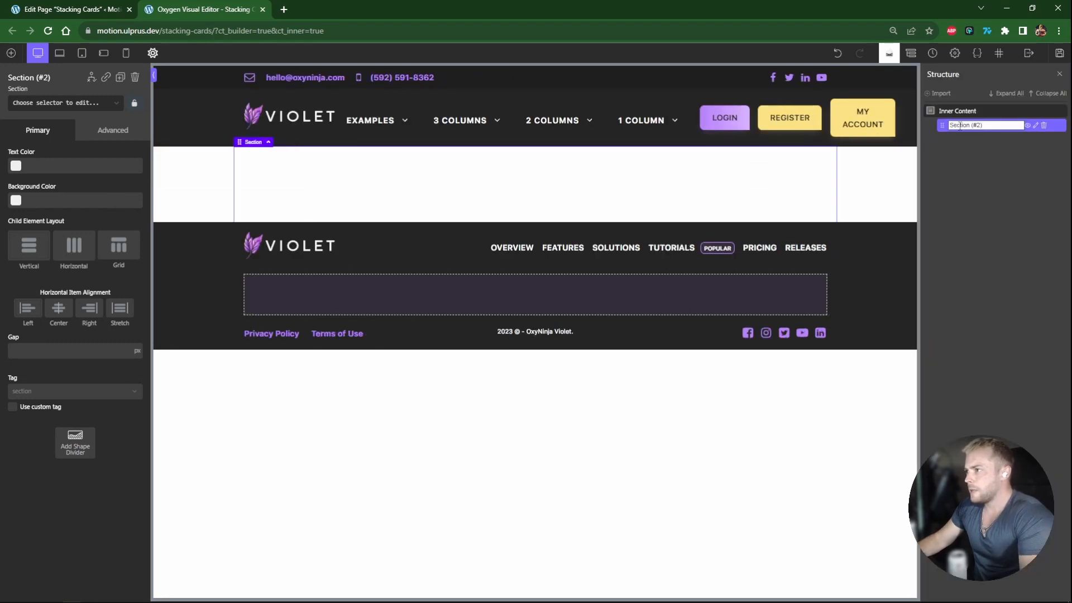
{"action": "type", "text": "Main"}
{"action": "key", "text": "BackSpace"}
{"action": "key", "text": "BackSpace"}
{"action": "key", "text": "BackSpace"}
{"action": "key", "text": "BackSpace"}
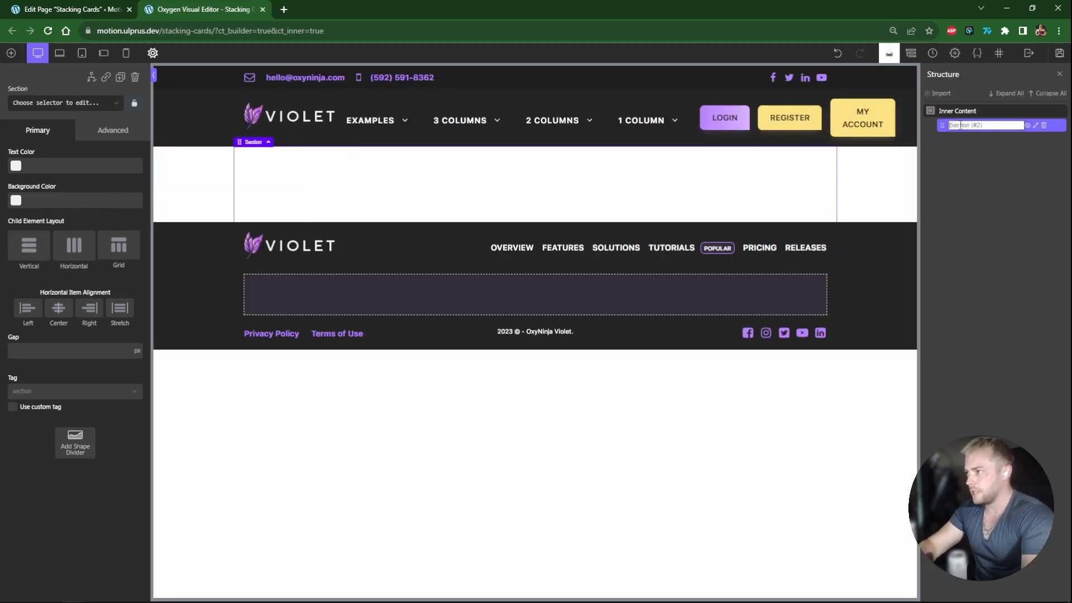
{"action": "type", "text": "Se"}
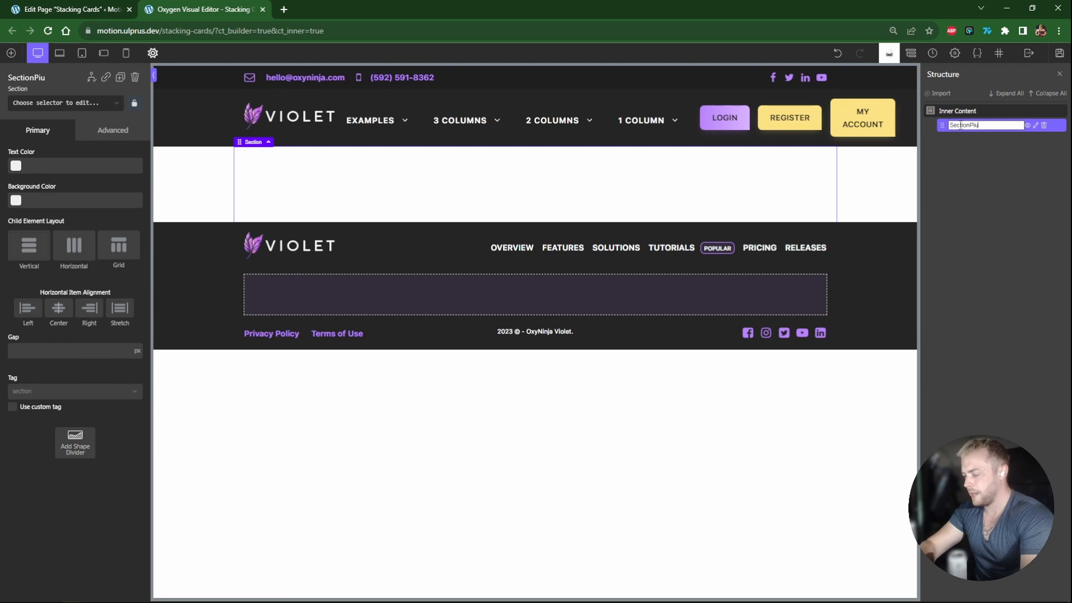
{"action": "key", "text": "Return"}
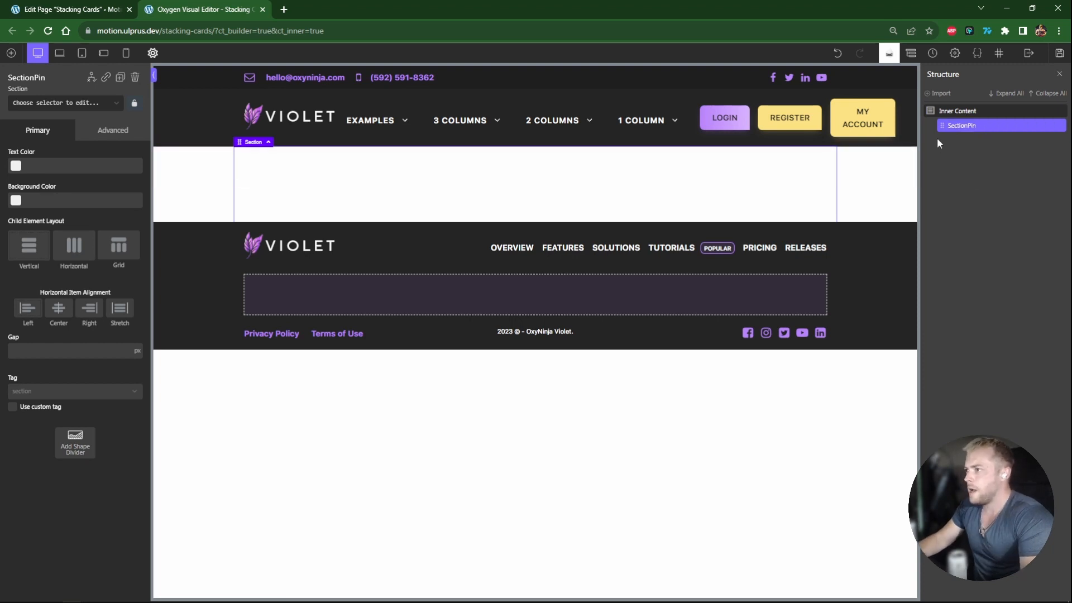
- Set the height of SectionPin to 100 vh
{"action": "left_click", "coordinate": [115, 132]}
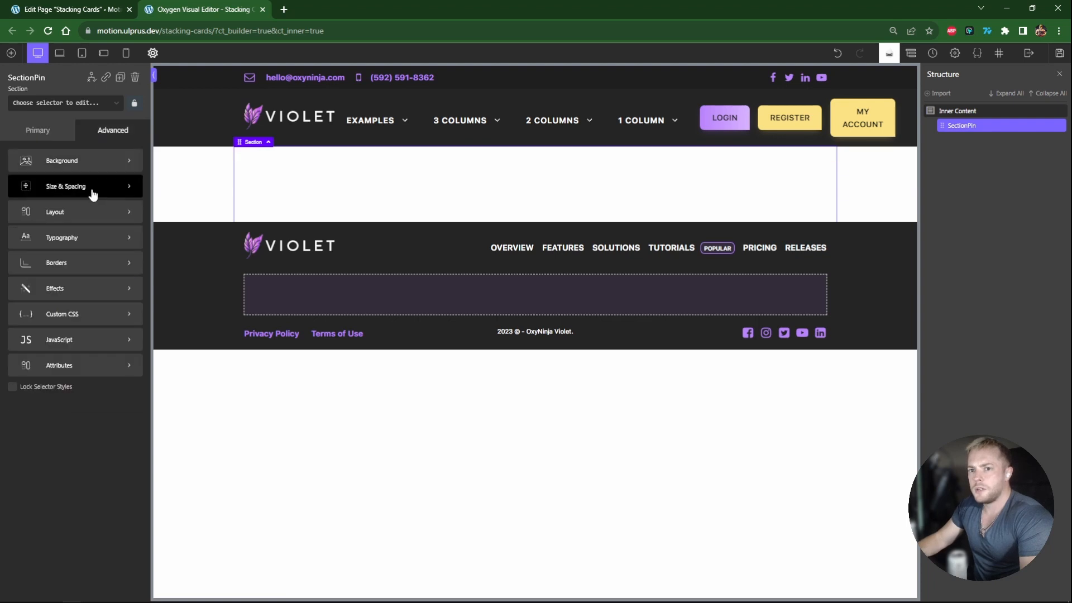
{"action": "left_click", "coordinate": [93, 190]}
{"action": "left_click", "coordinate": [25, 308]}
{"action": "type", "text": "100vh"}
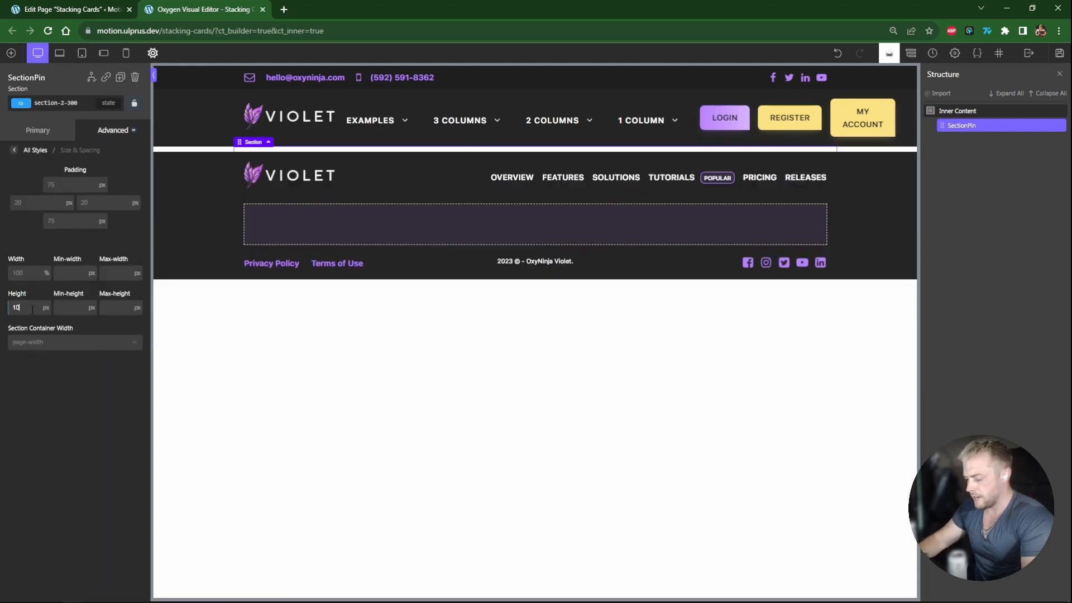
{"action": "scroll", "coordinate": [245, 374], "scroll_direction": "down", "scroll_amount": 2}
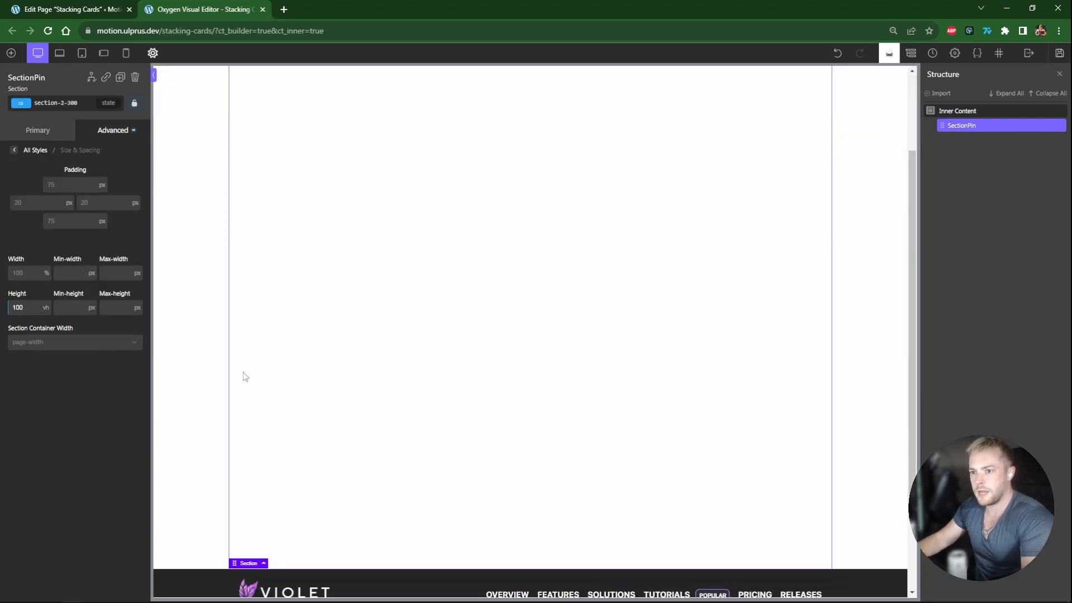
- Add a Div inside SectionPin and rename it as Columns
{"action": "left_click", "coordinate": [11, 53]}
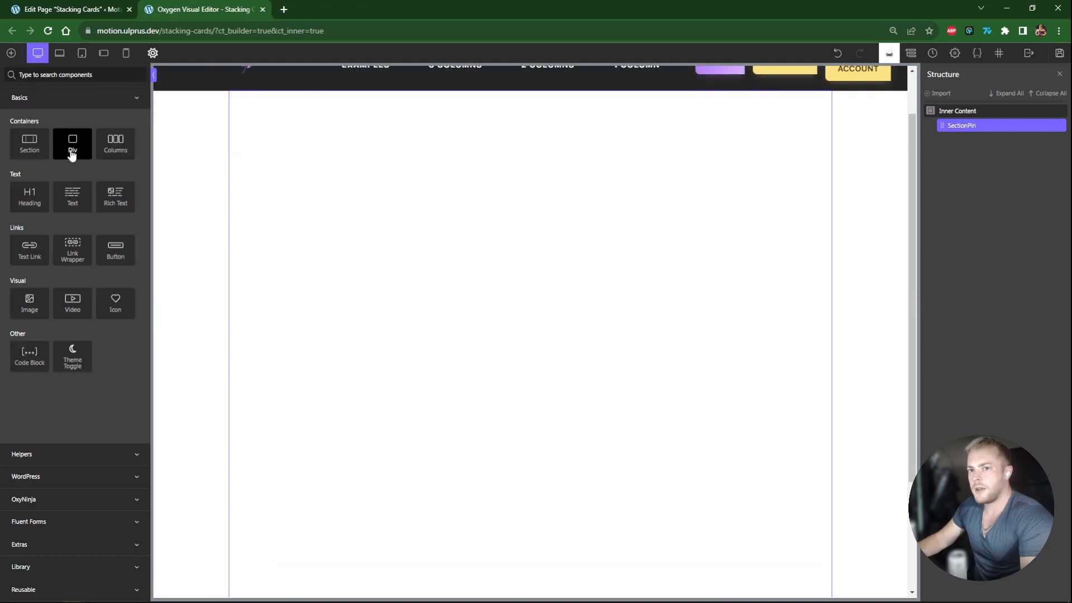
{"action": "left_click", "coordinate": [72, 154]}
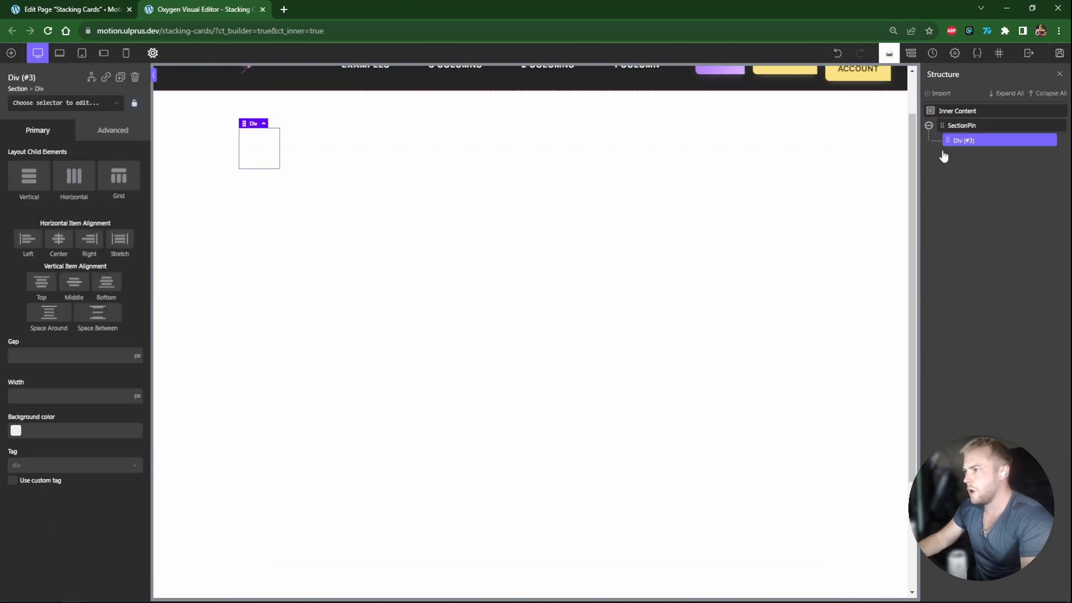
{"action": "double_click", "coordinate": [969, 141]}
{"action": "type", "text": "Columns"}
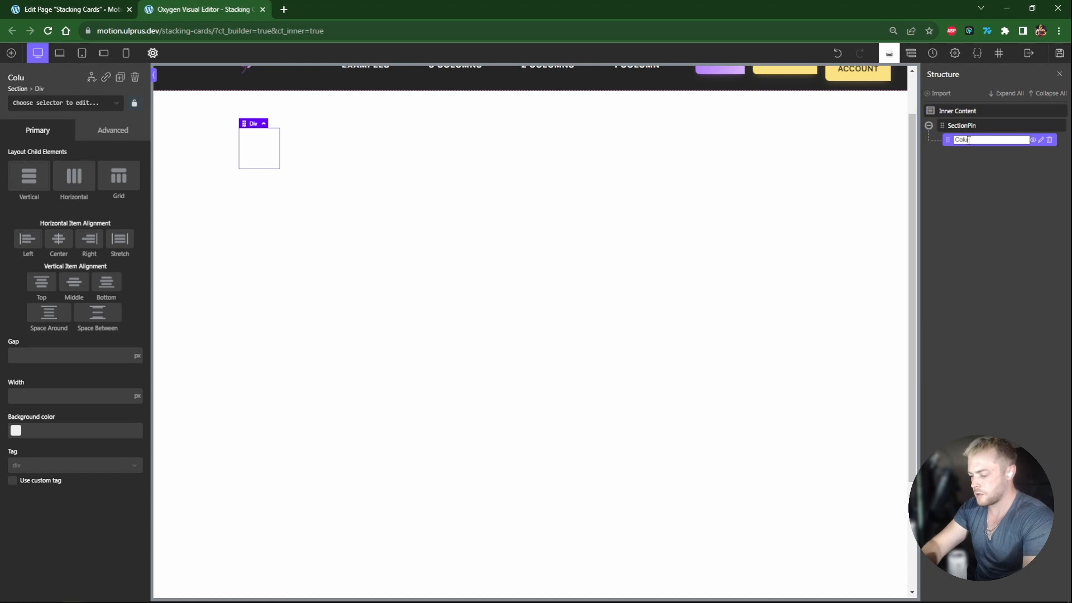
{"action": "key", "text": "Return"}
- Assign the classes columns-2, full-width and gap-l to the Columns div
{"action": "left_click", "coordinate": [55, 105]}
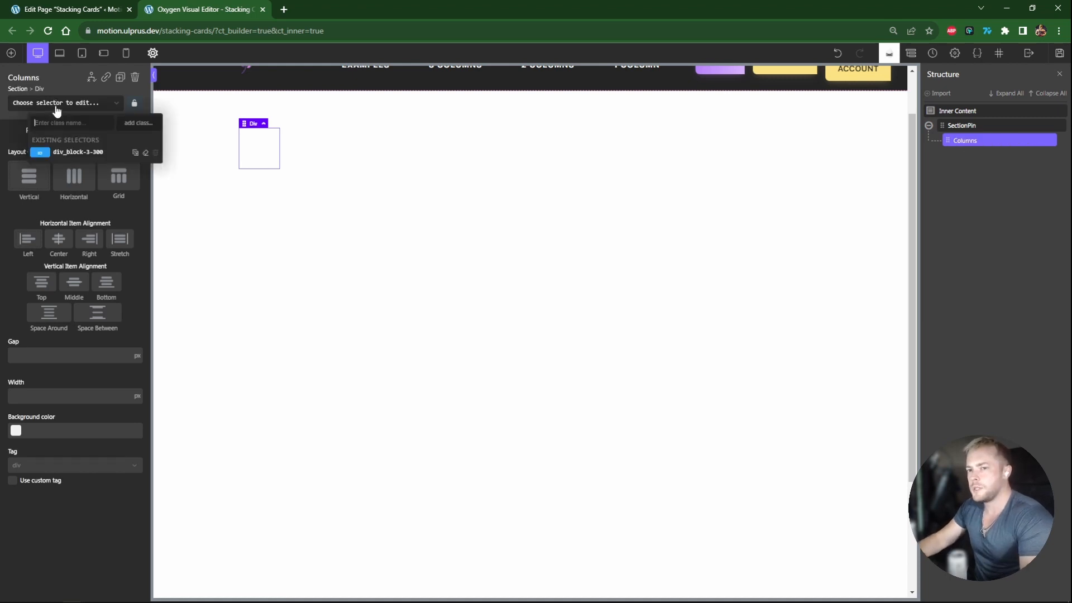
{"action": "type", "text": "columns-2"}
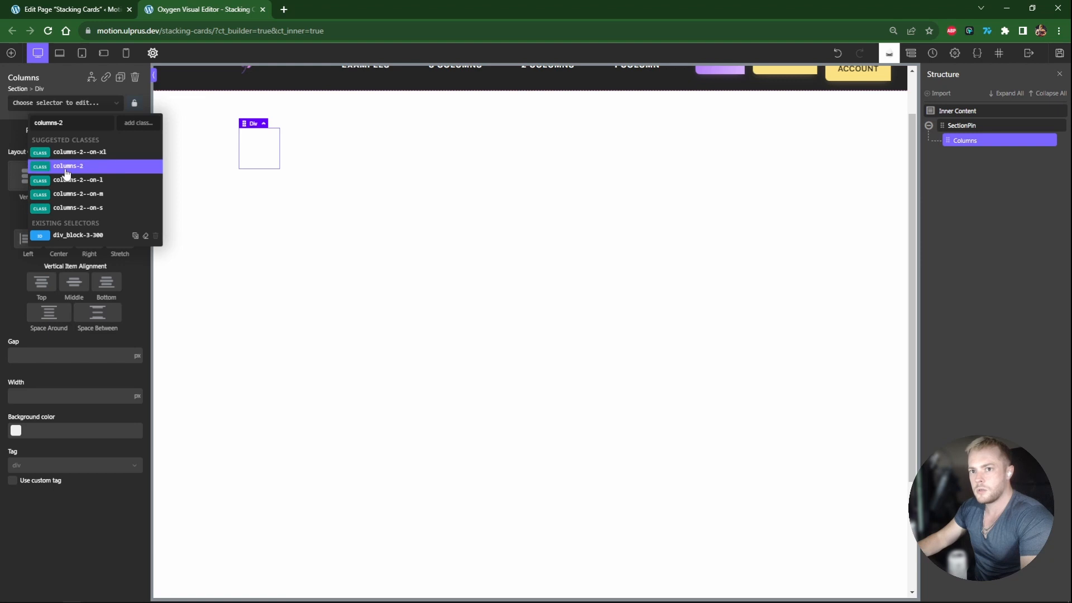
{"action": "left_click", "coordinate": [66, 166]}
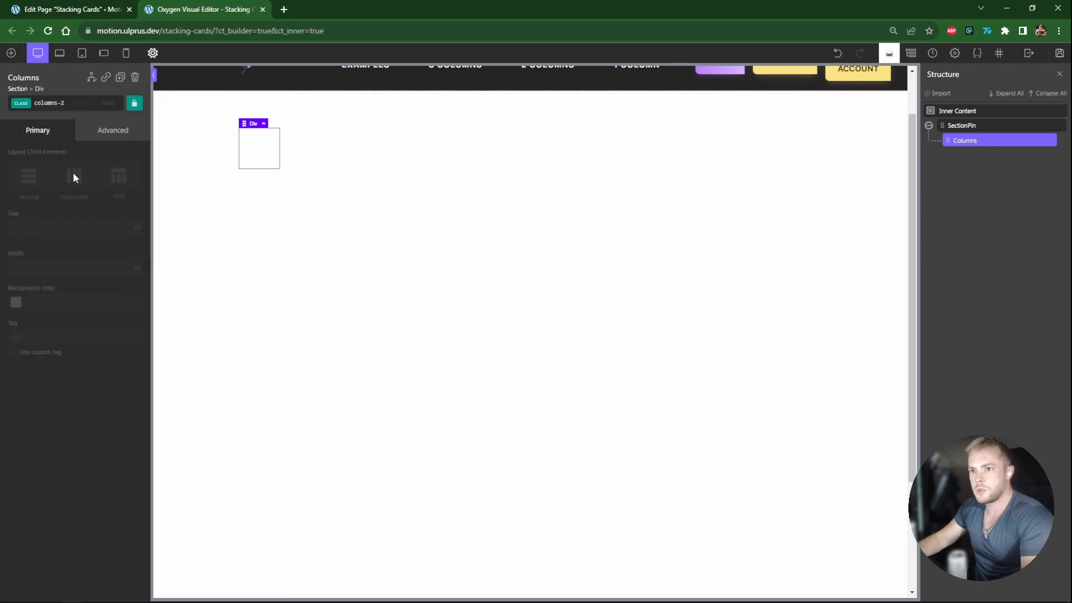
{"action": "left_click", "coordinate": [56, 103]}
{"action": "type", "text": "ful"}
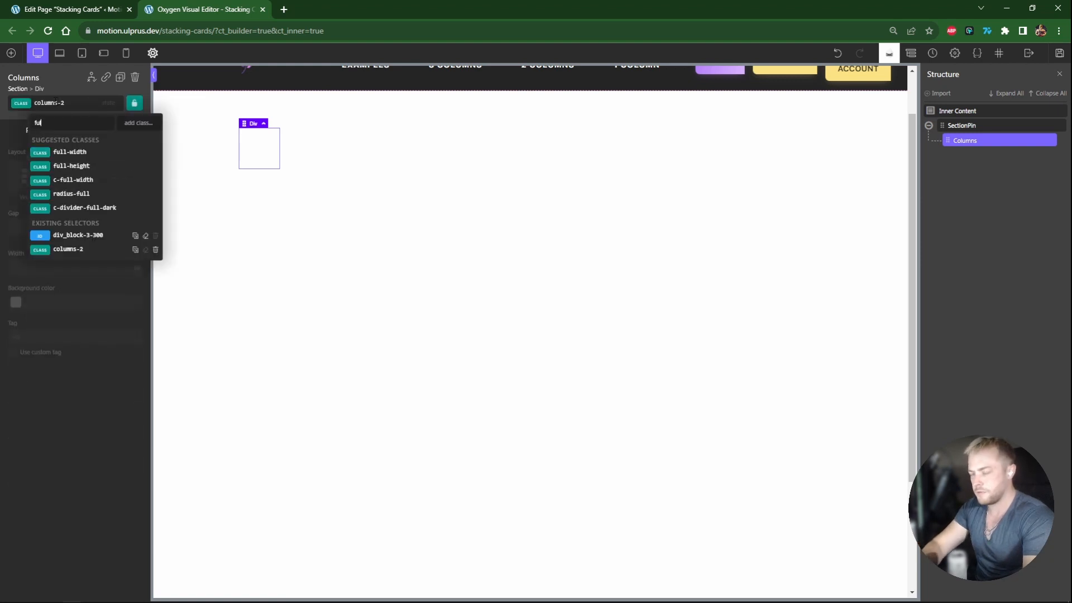
{"action": "left_click", "coordinate": [66, 152]}
{"action": "left_click", "coordinate": [63, 106]}
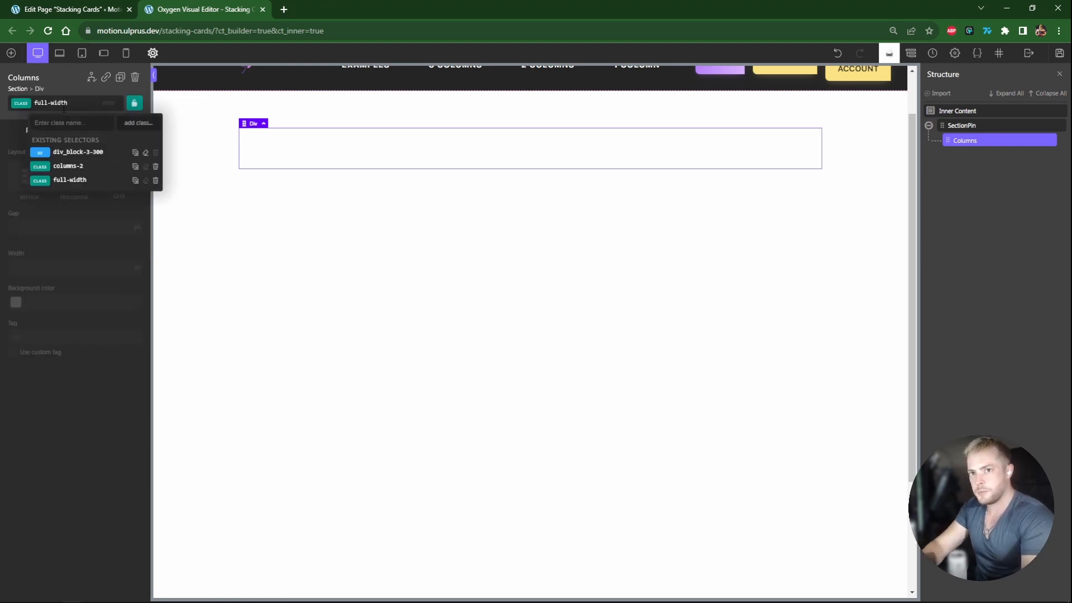
{"action": "type", "text": "gap-1"}
{"action": "left_click", "coordinate": [79, 155]}
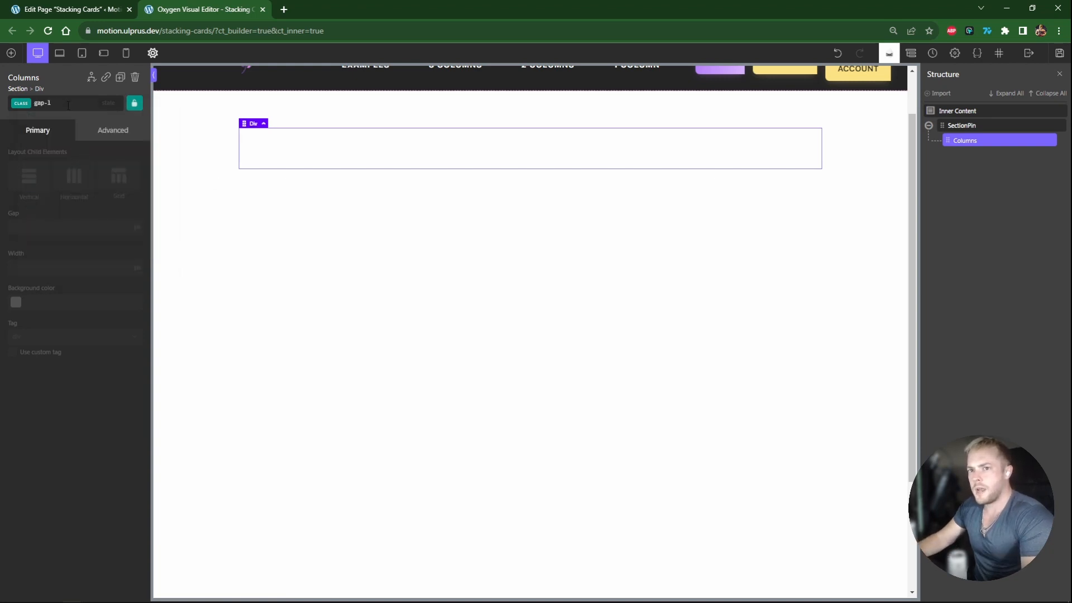
- Add a Div inside Columns and duplicate it to fill the second column
{"action": "left_click", "coordinate": [10, 53]}
{"action": "left_click", "coordinate": [73, 146]}
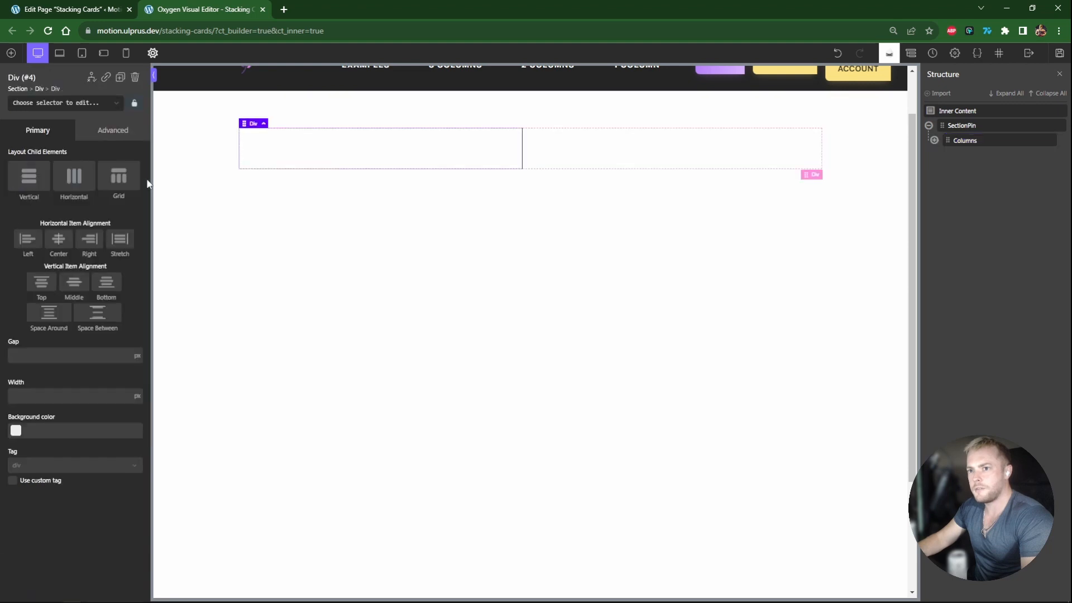
{"action": "key", "text": "ctrl+d"}
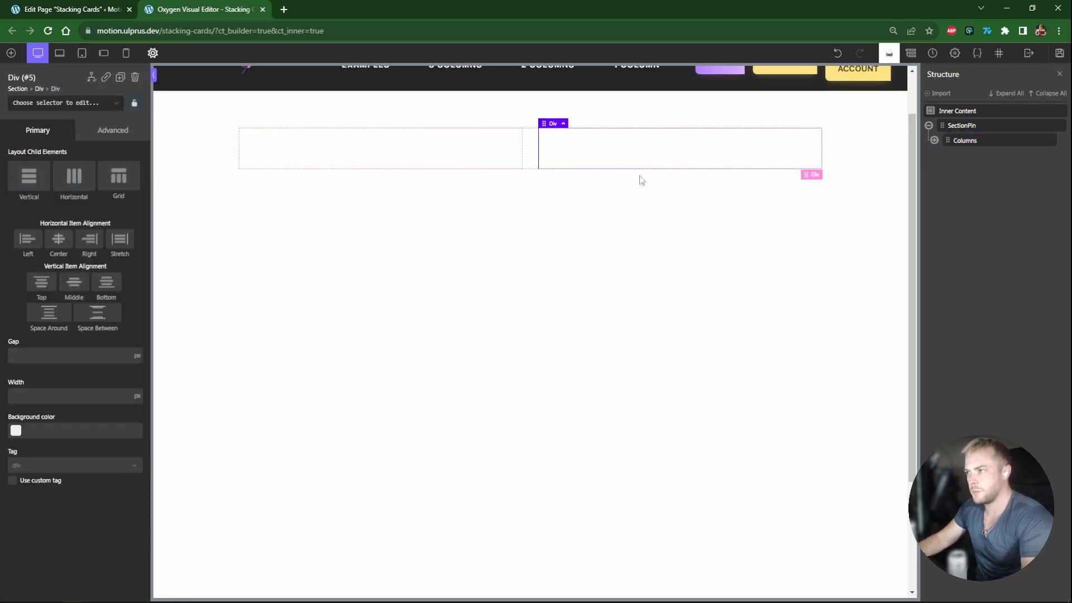
- Rename the first div inside Columns as Left and the second one as Right
{"action": "left_click", "coordinate": [934, 140]}
{"action": "double_click", "coordinate": [970, 154]}
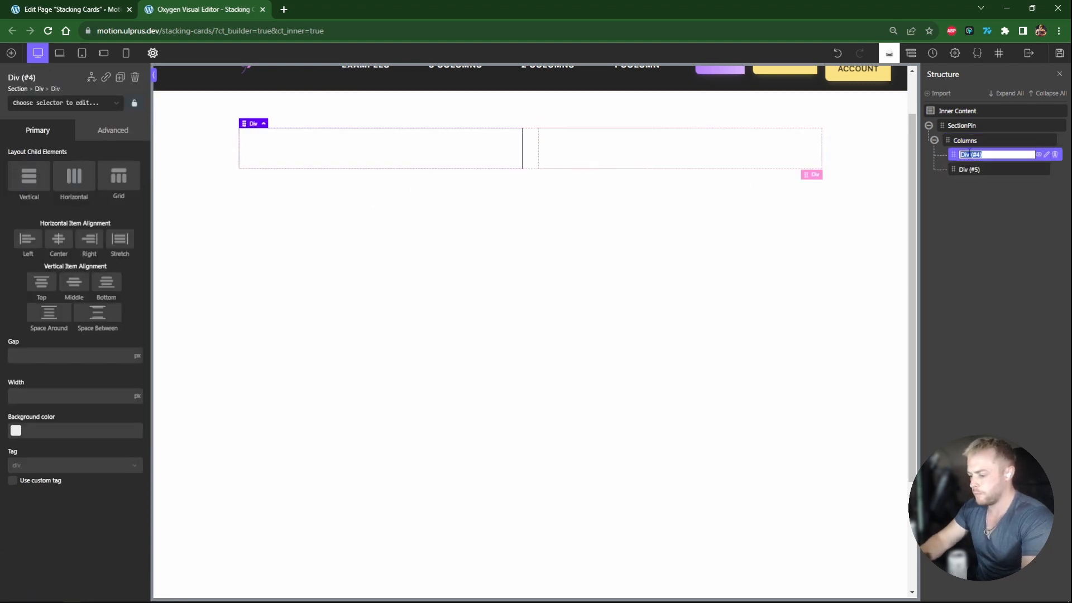
{"action": "type", "text": "Left"}
{"action": "key", "text": "Return"}
{"action": "double_click", "coordinate": [970, 169]}
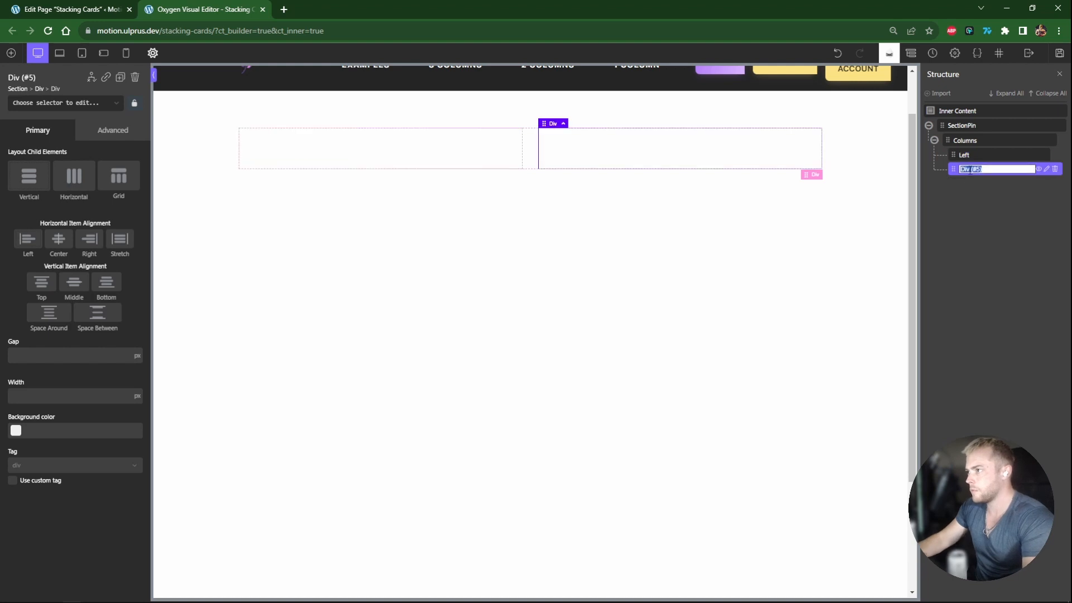
{"action": "type", "text": "Right"}
{"action": "key", "text": "Return"}
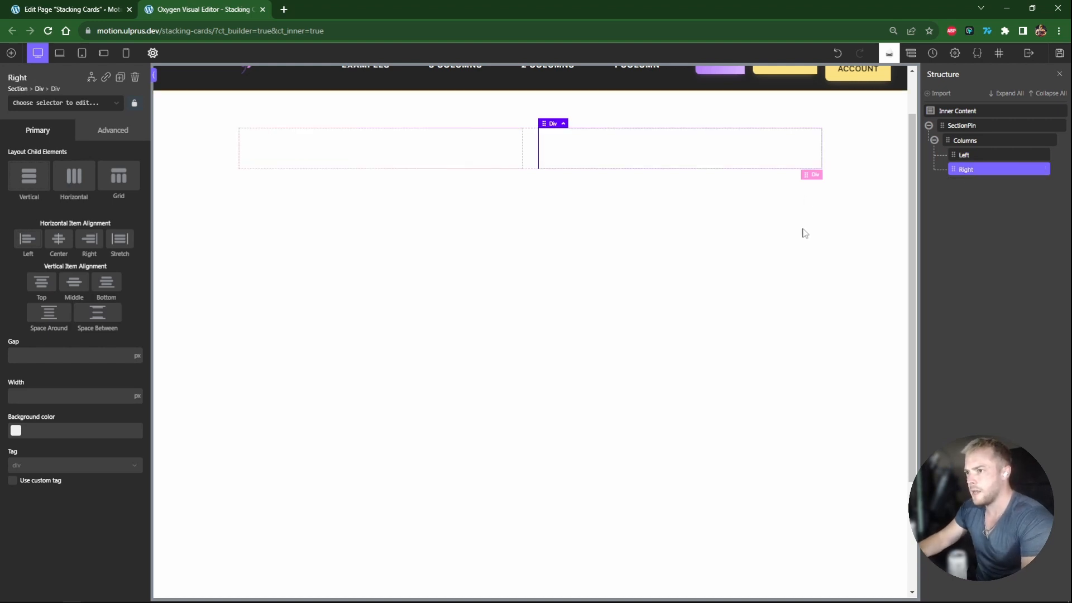
- Assign the class padding-l to the Left div
{"action": "left_click", "coordinate": [444, 163]}
{"action": "left_click", "coordinate": [88, 107]}
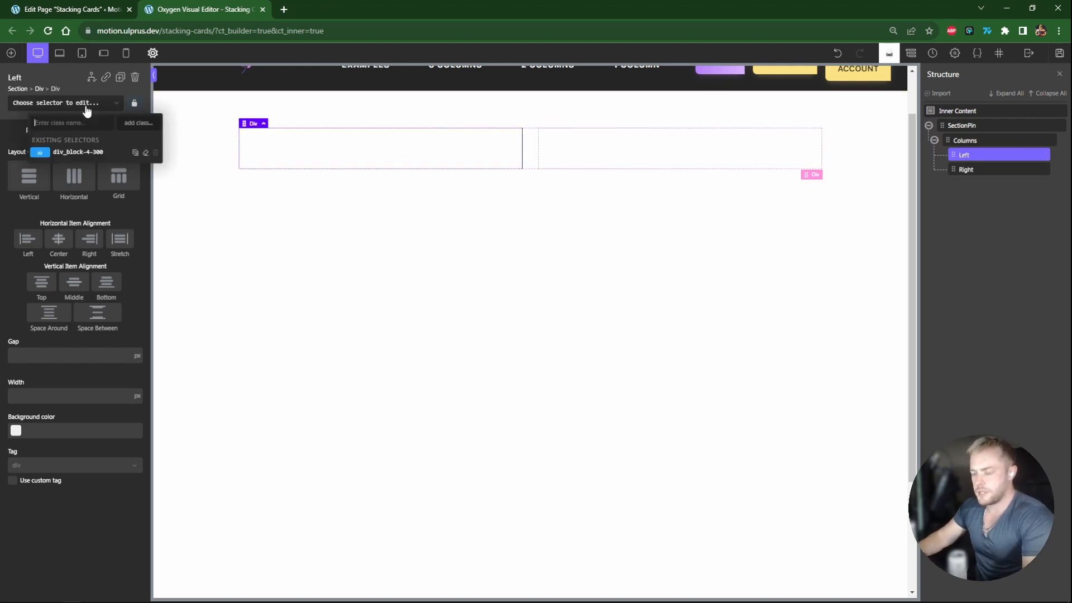
{"action": "type", "text": "padding-l"}
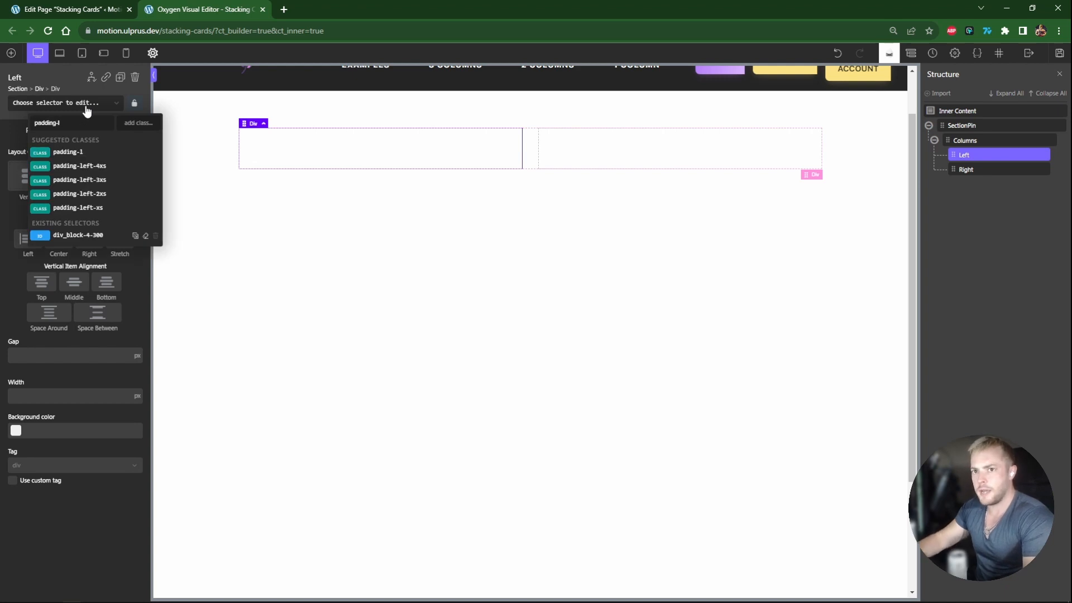
{"action": "left_click", "coordinate": [68, 151]}
- Add a Heading followed by a Text element inside the Left div
{"action": "left_click", "coordinate": [11, 53]}
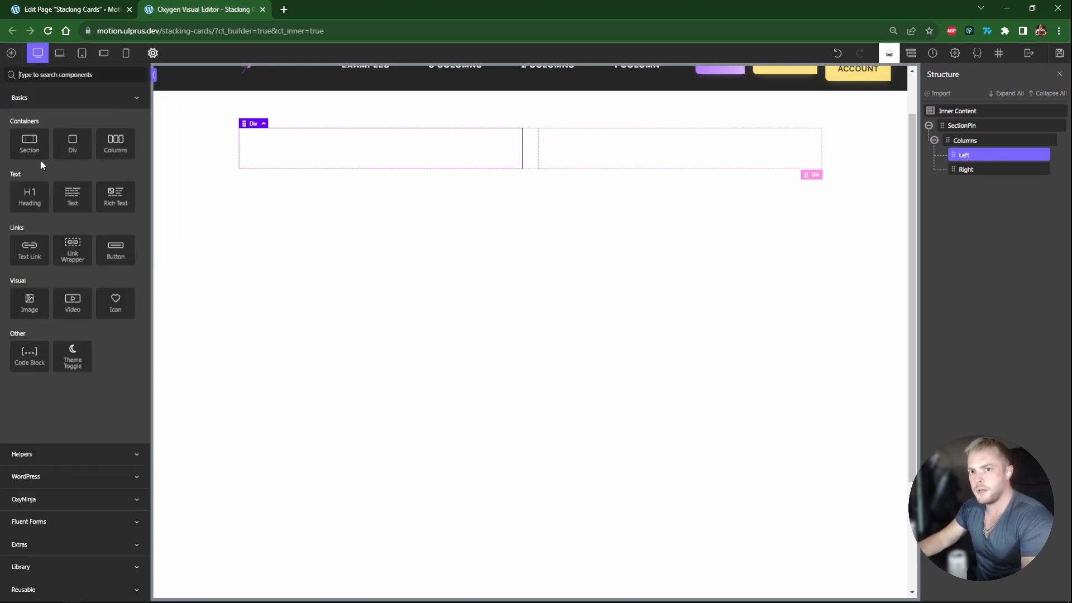
{"action": "left_click", "coordinate": [31, 198]}
{"action": "left_click", "coordinate": [11, 53]}
{"action": "left_click", "coordinate": [73, 195]}
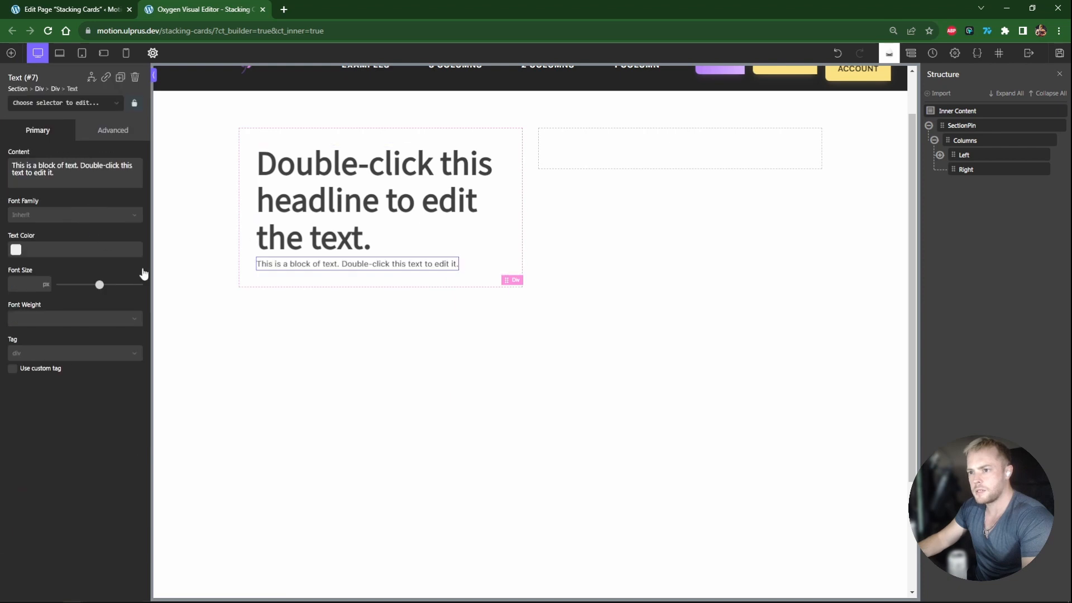
- Assign the class gap-l to the Left div to space its heading and text apart
{"action": "left_click", "coordinate": [56, 89]}
{"action": "left_click", "coordinate": [84, 102]}
{"action": "type", "text": "gap-l"}
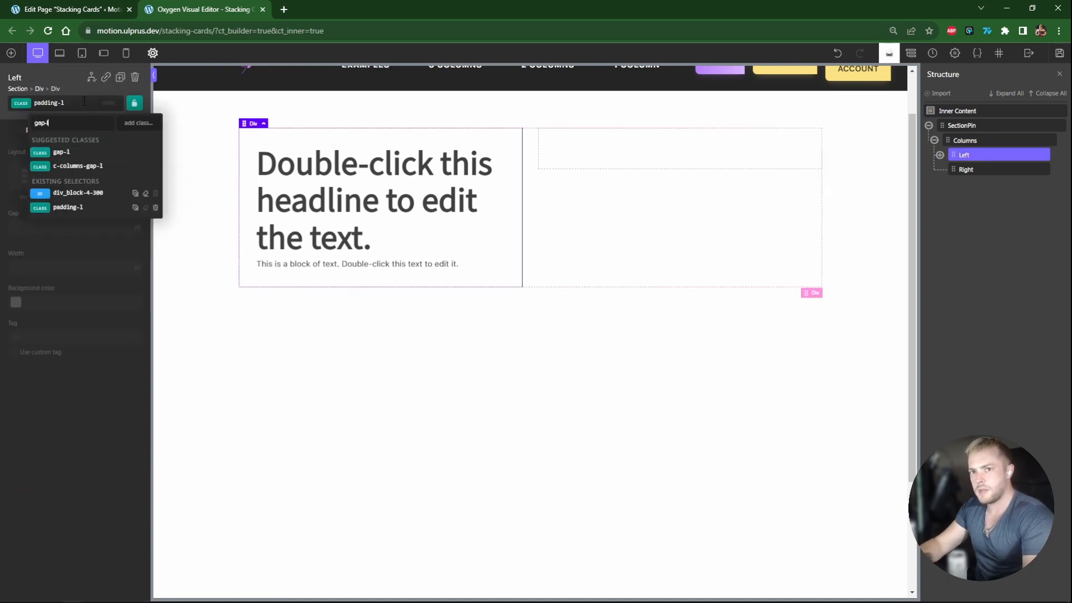
{"action": "left_click", "coordinate": [61, 152]}
- Change the tag of the heading in the Left div to H3
{"action": "left_click", "coordinate": [255, 228]}
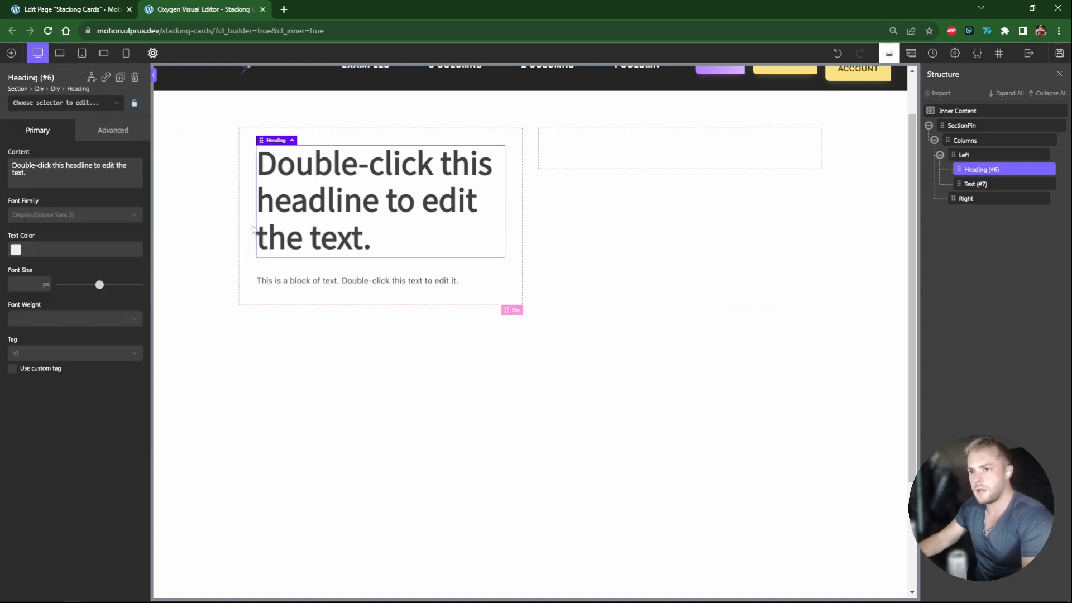
{"action": "left_click", "coordinate": [46, 360]}
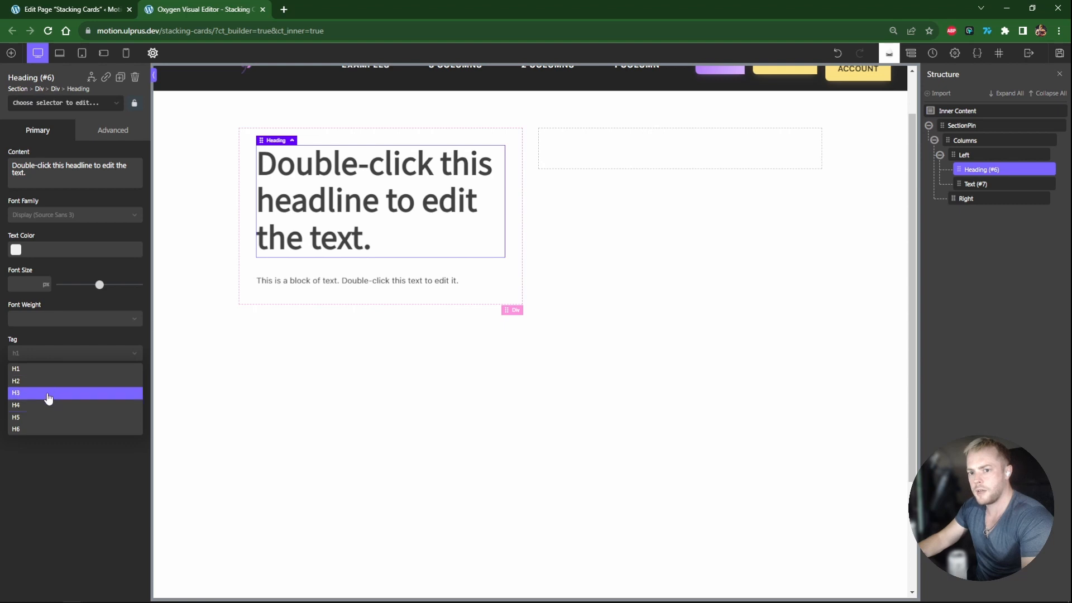
{"action": "left_click", "coordinate": [46, 401]}
- Replace the text below the heading with a Lorem ipsum paragraph ending in "Sed convallis tristique sem."
{"action": "double_click", "coordinate": [304, 218]}
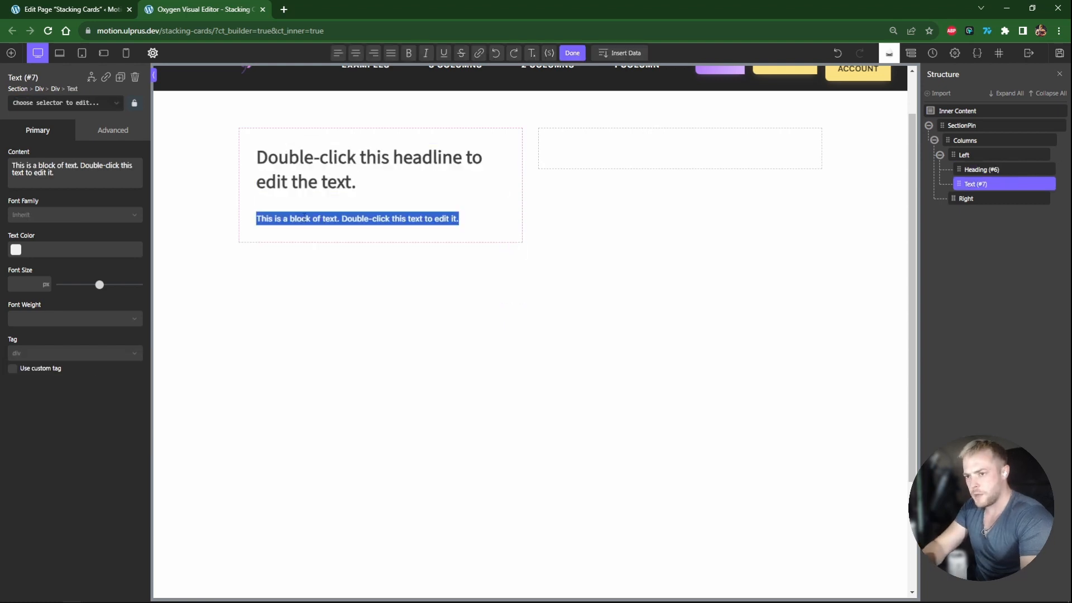
{"action": "key", "text": "BackSpace"}
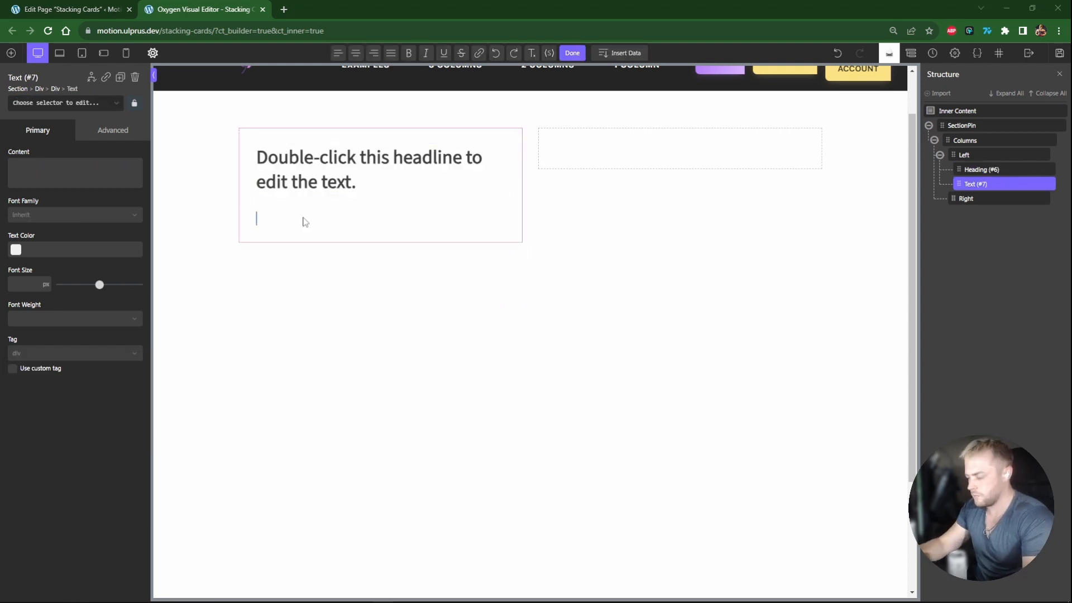
{"action": "type", "text": "Lorem ipsum dolor sit amet, consectetur adipiscing elit. Class aptent taciti sociosqu ad litora torquent per conubia nostra, per inceptos himenaeos. Sed convallis tristique sem."}
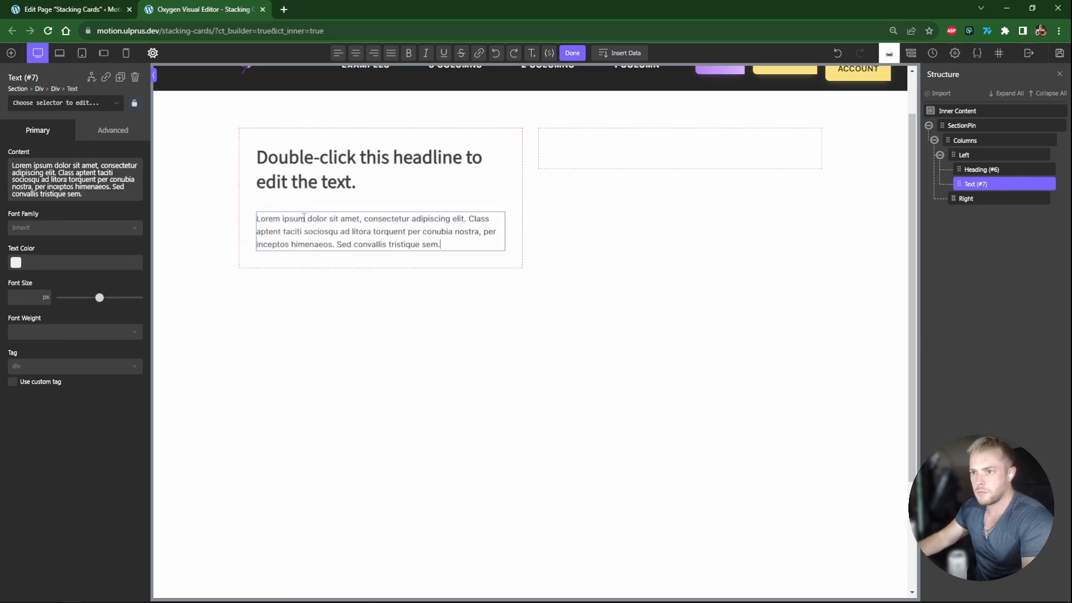
{"action": "left_click", "coordinate": [330, 307]}
{"action": "left_click", "coordinate": [552, 179]}
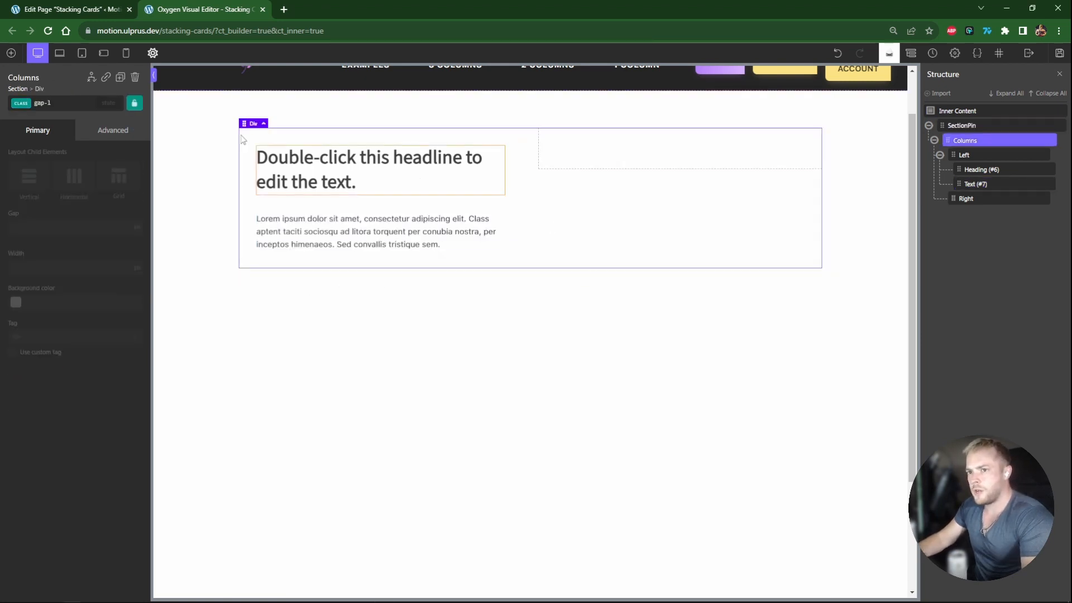
- Add the class items-stretch to the Columns div
{"action": "left_click", "coordinate": [62, 102]}
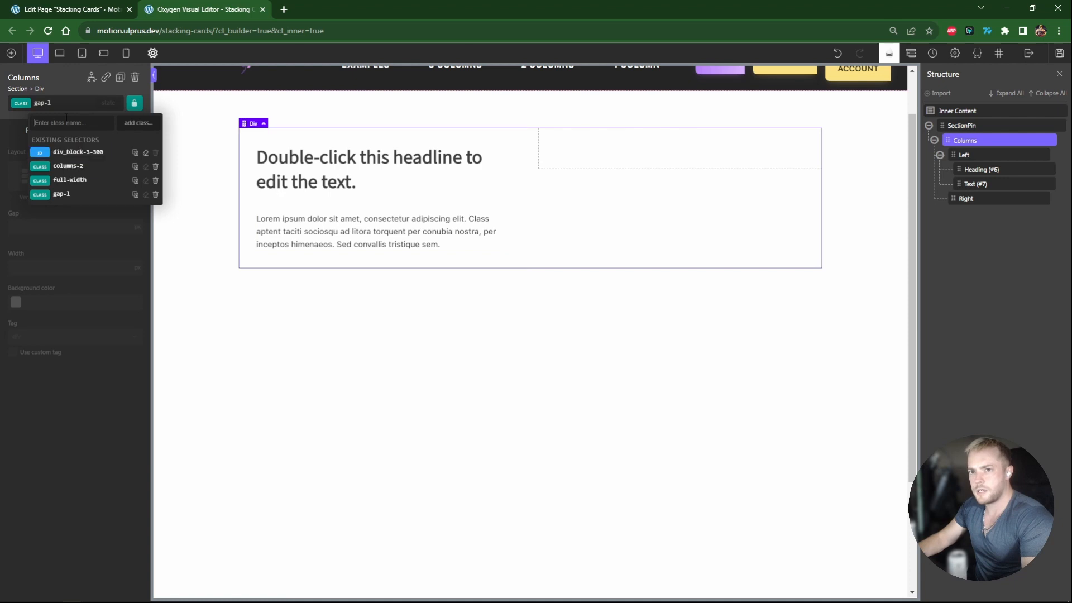
{"action": "type", "text": "items-s"}
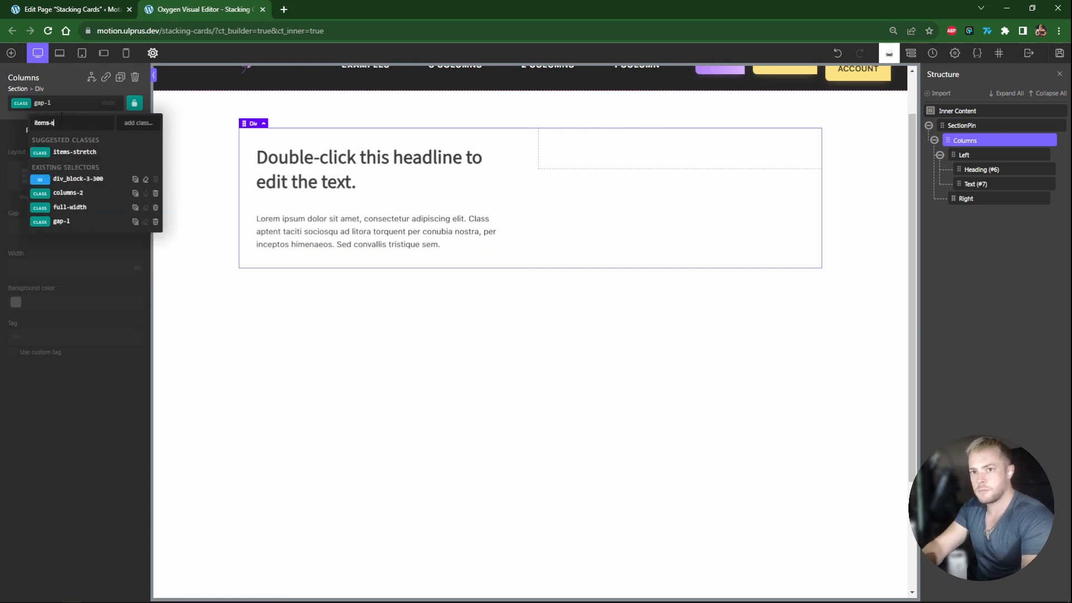
{"action": "left_click", "coordinate": [79, 157]}
- Give the Right div a vertical layout with its items centred horizontally and in the middle vertically
{"action": "left_click", "coordinate": [735, 246]}
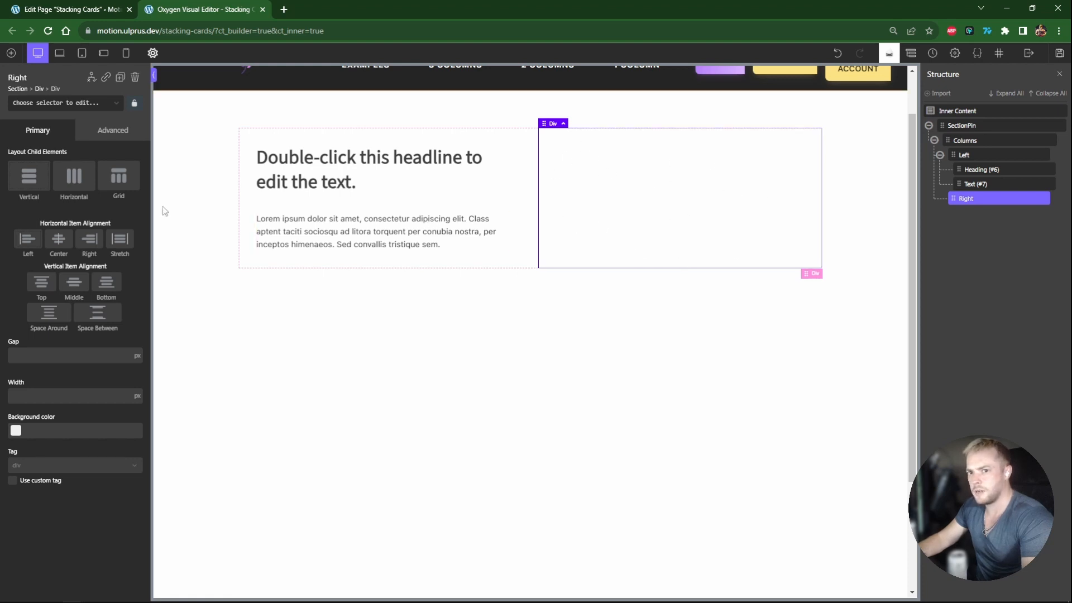
{"action": "left_click", "coordinate": [74, 177]}
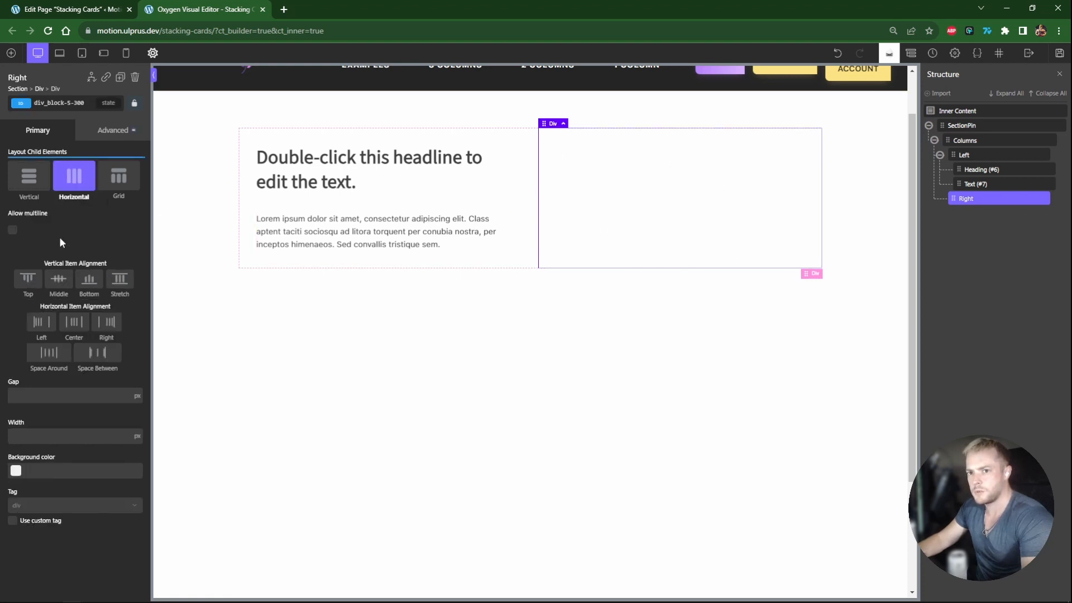
{"action": "left_click", "coordinate": [72, 177]}
{"action": "left_click", "coordinate": [32, 177]}
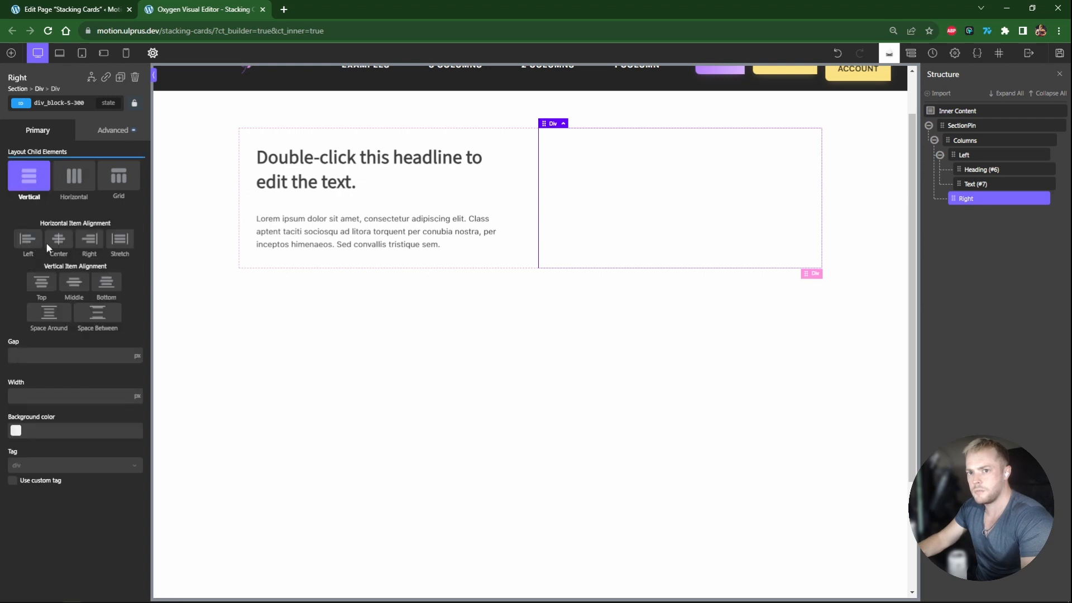
{"action": "left_click", "coordinate": [73, 282]}
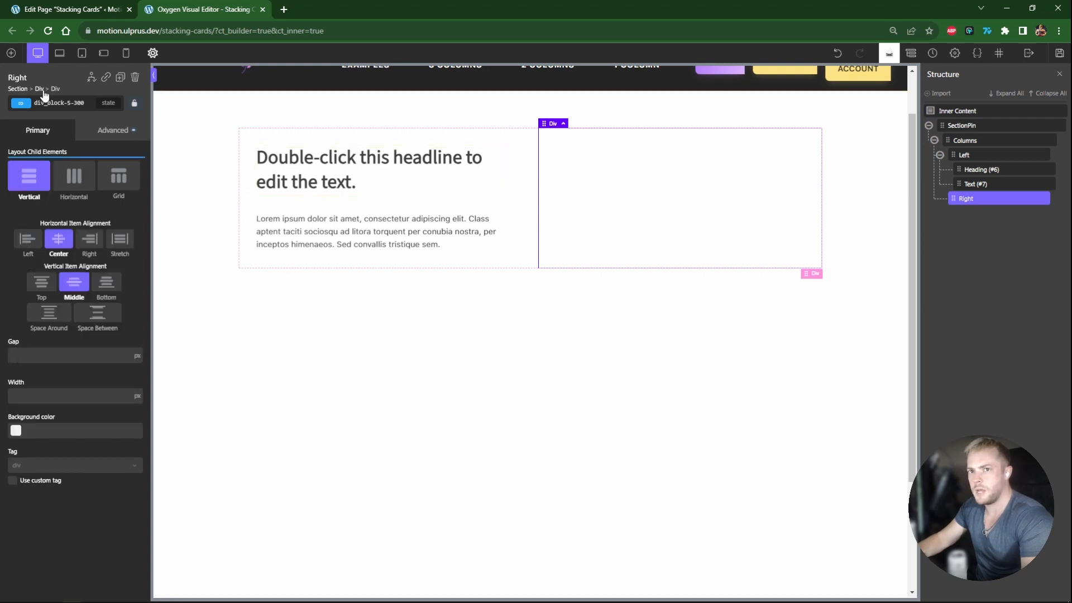
- Add a Div inside the Right div and assign it the new class stacking-card
{"action": "left_click", "coordinate": [11, 52]}
{"action": "left_click", "coordinate": [68, 138]}
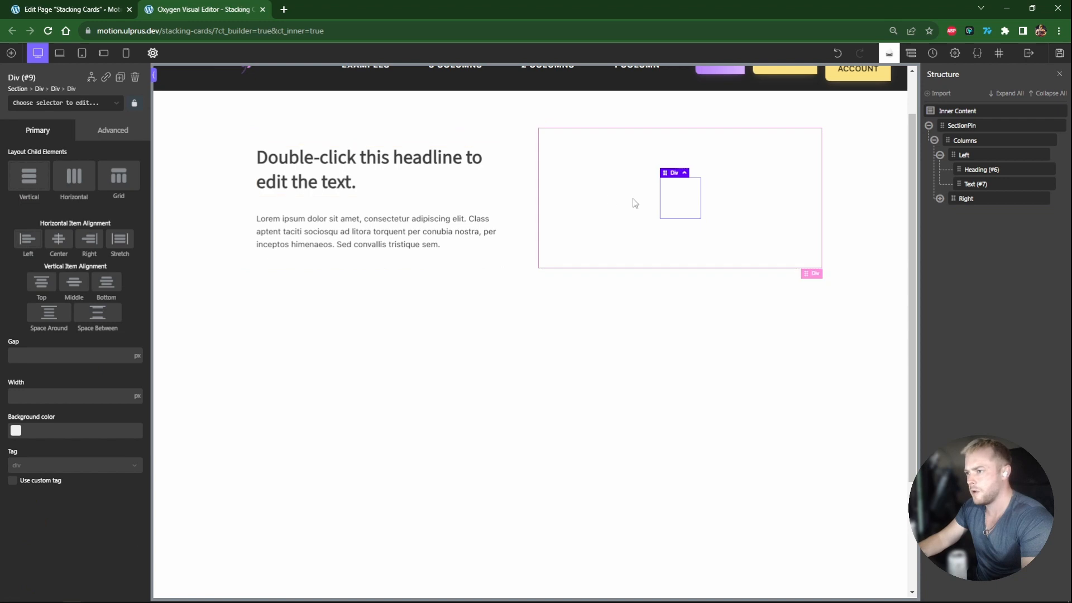
{"action": "left_click", "coordinate": [61, 103]}
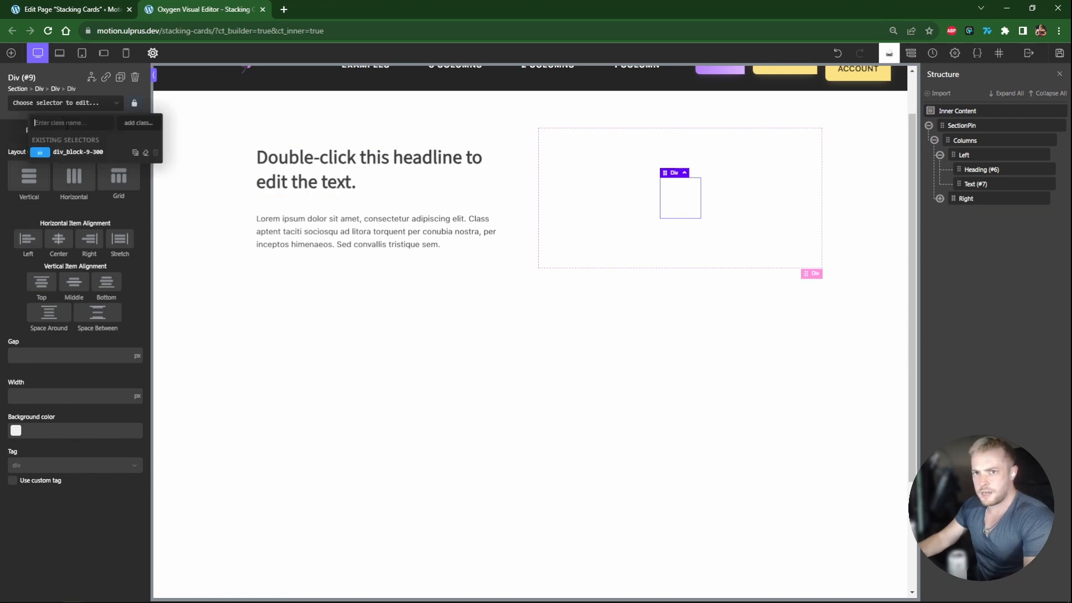
{"action": "type", "text": "stacking-card"}
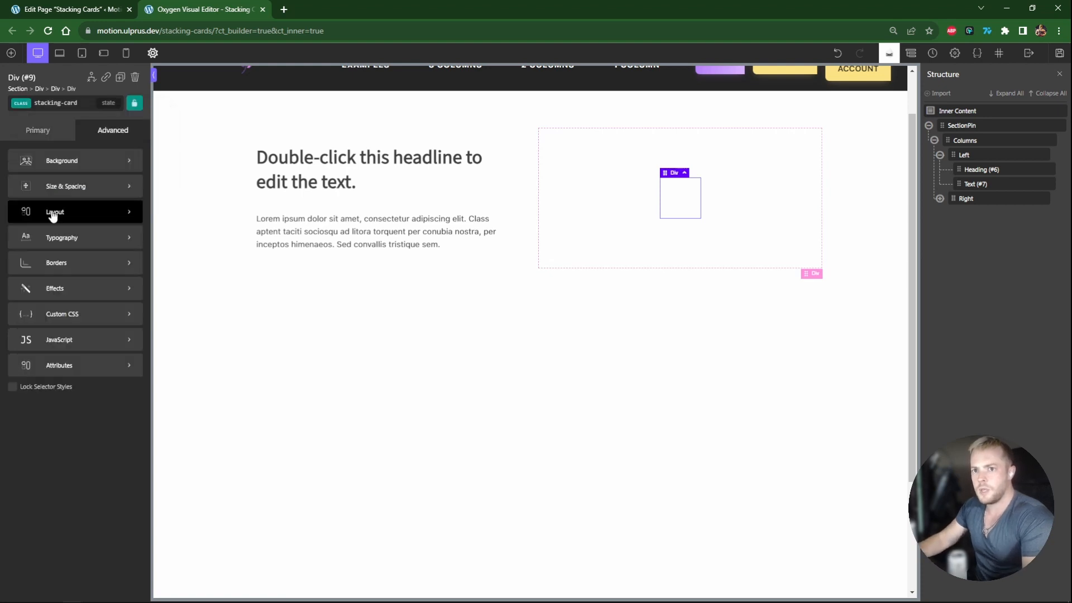
- Set the stacking-card class to 250 px width and 250 px height
{"action": "left_click", "coordinate": [55, 187]}
{"action": "type", "text": "2"}
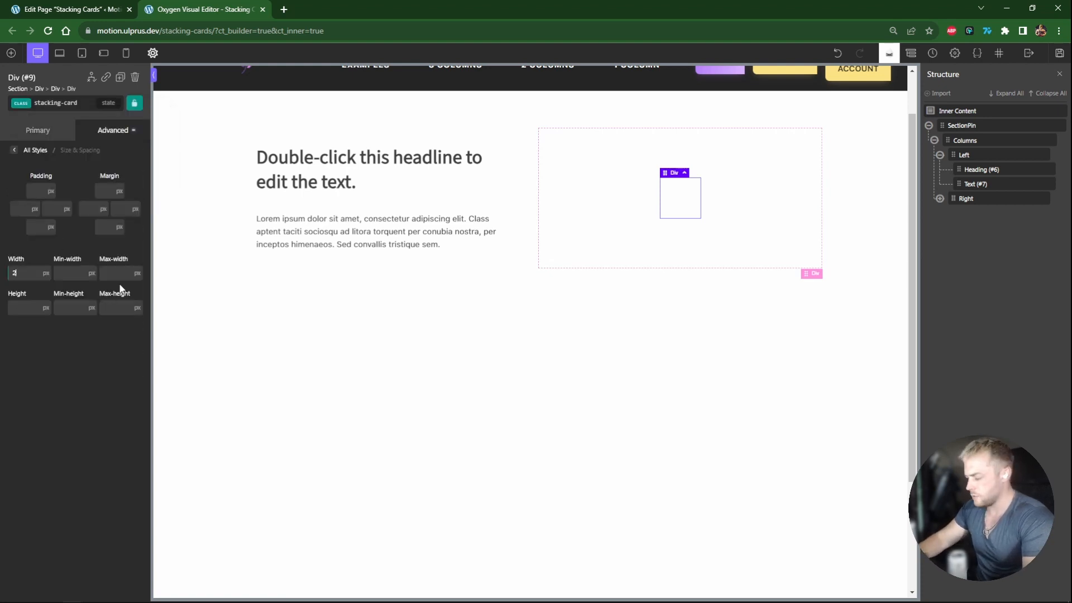
{"action": "type", "text": "50"}
{"action": "key", "text": "Tab"}
{"action": "type", "text": "250"}
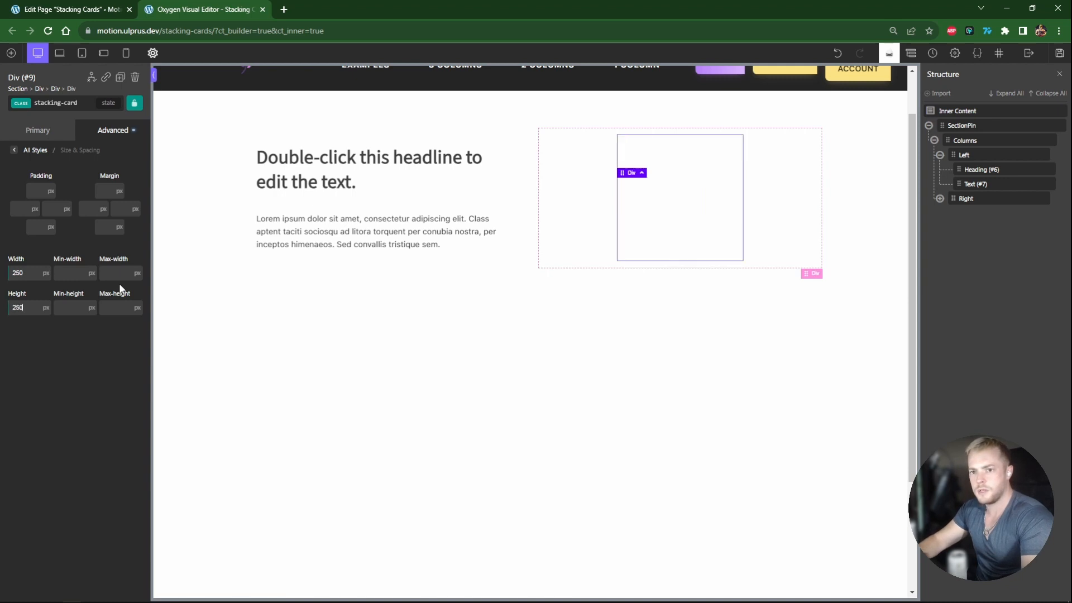
- Round the corners of the stacking-card class with a 30 px border radius
{"action": "left_click", "coordinate": [35, 150]}
{"action": "left_click", "coordinate": [67, 265]}
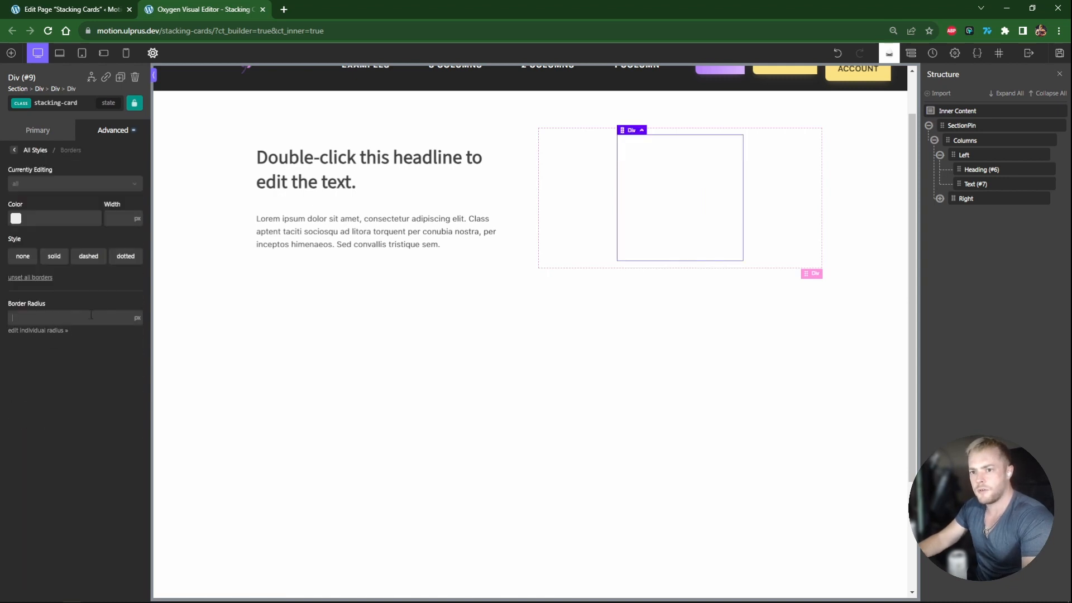
{"action": "left_click", "coordinate": [91, 315]}
{"action": "type", "text": "30"}
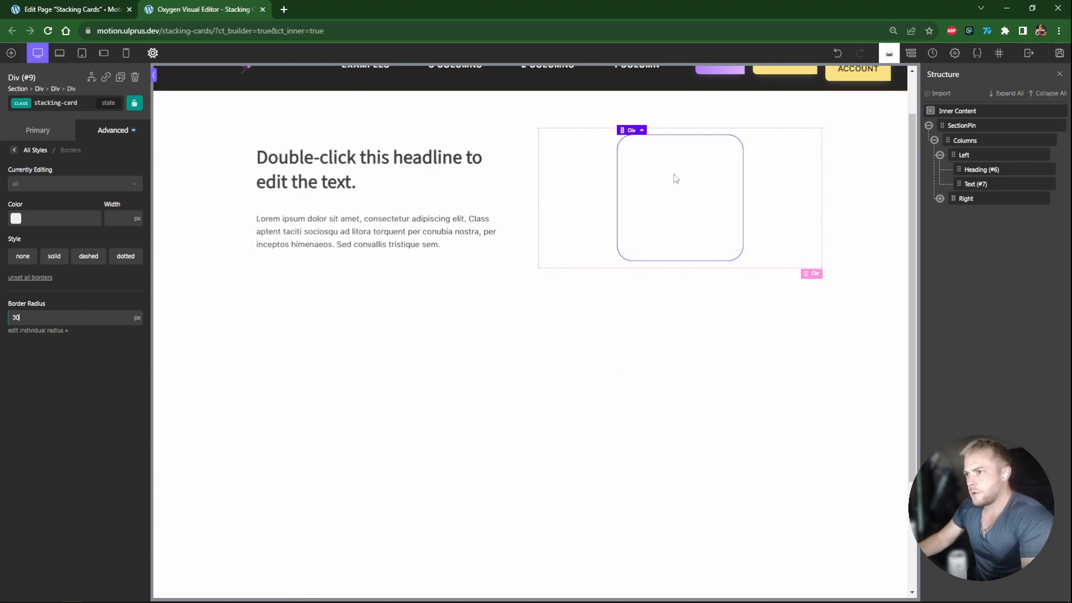
- Add the class padding-m to the card div
{"action": "left_click", "coordinate": [77, 103]}
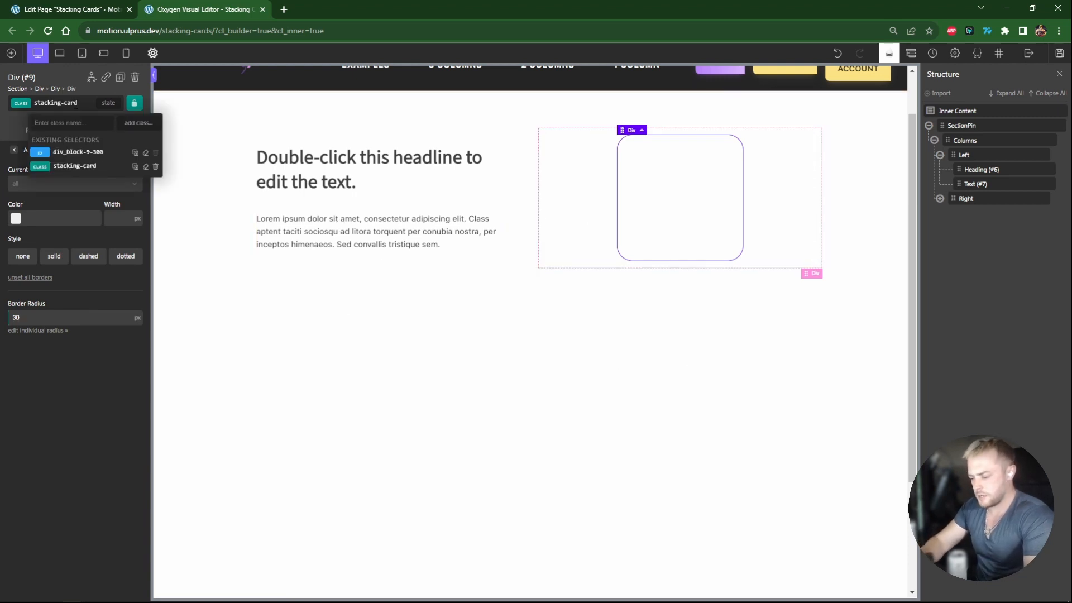
{"action": "type", "text": "padding-m"}
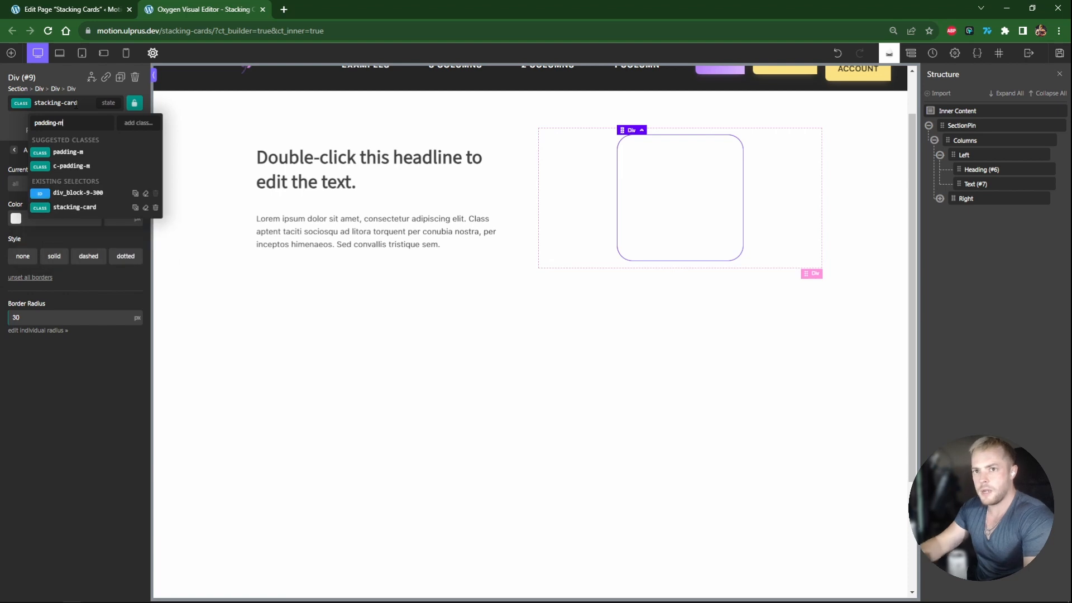
{"action": "left_click", "coordinate": [72, 163]}
{"action": "left_click", "coordinate": [61, 104]}
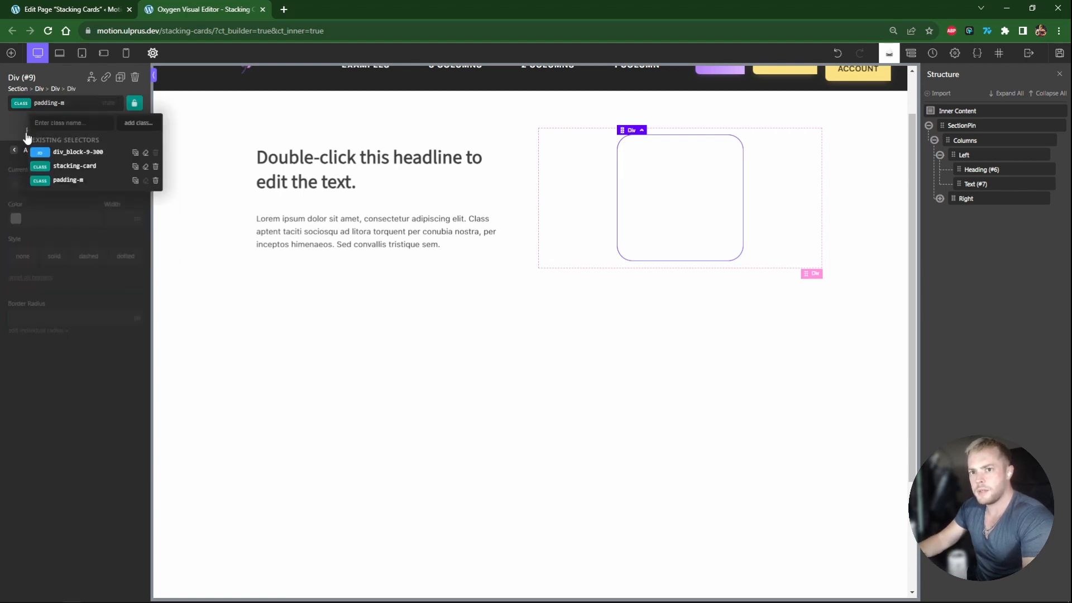
{"action": "left_click", "coordinate": [16, 128]}
- Add a Heading inside the card with tag H4 and the text "Header 1"
{"action": "left_click", "coordinate": [11, 53]}
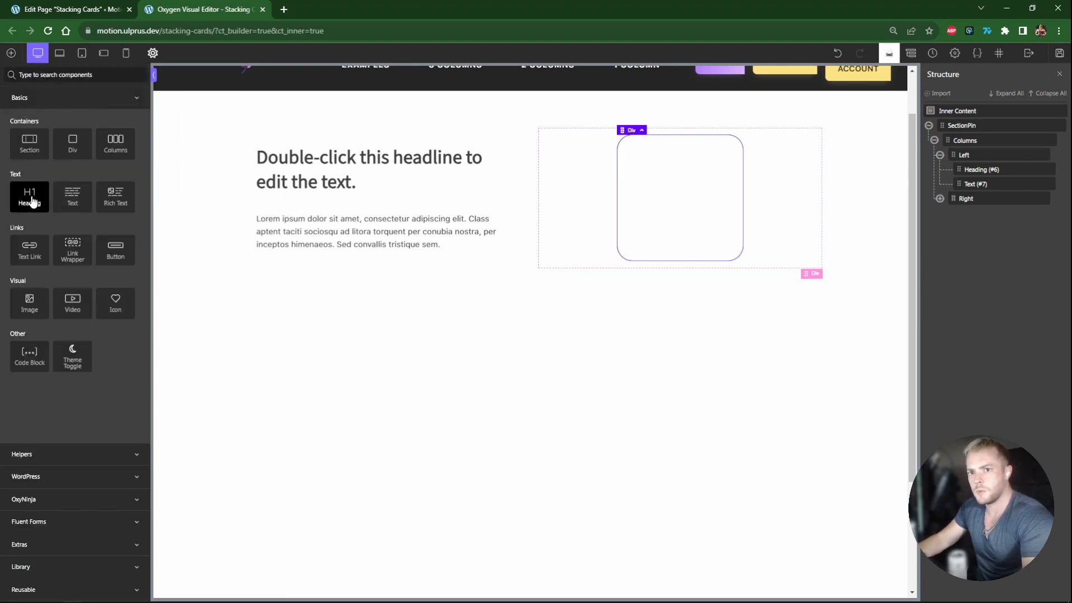
{"action": "left_click", "coordinate": [31, 199]}
{"action": "left_click", "coordinate": [56, 356]}
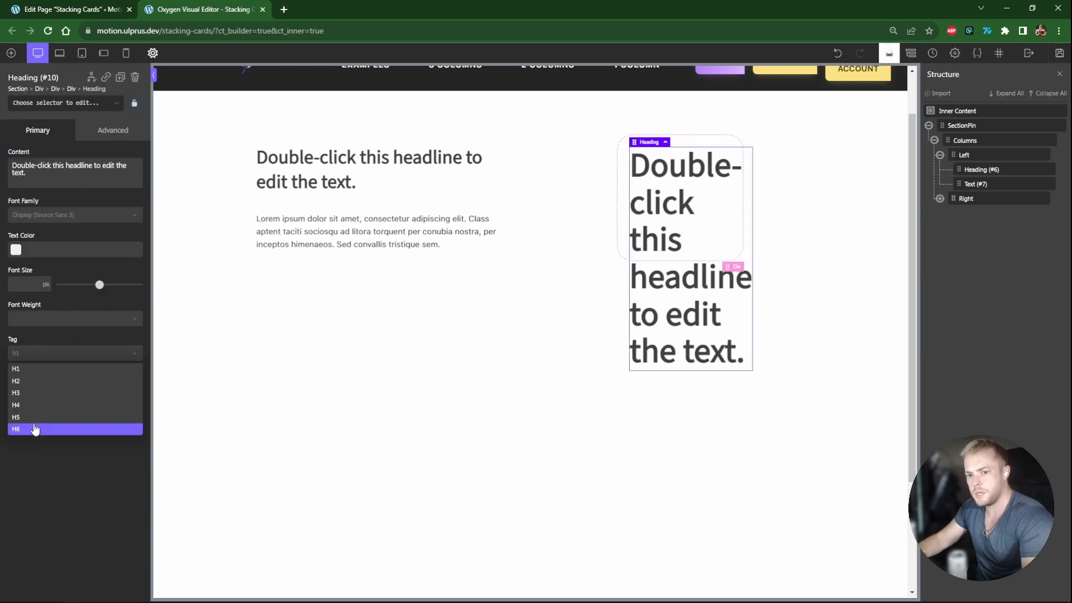
{"action": "left_click", "coordinate": [32, 407]}
{"action": "double_click", "coordinate": [672, 178]}
{"action": "type", "text": "H"}
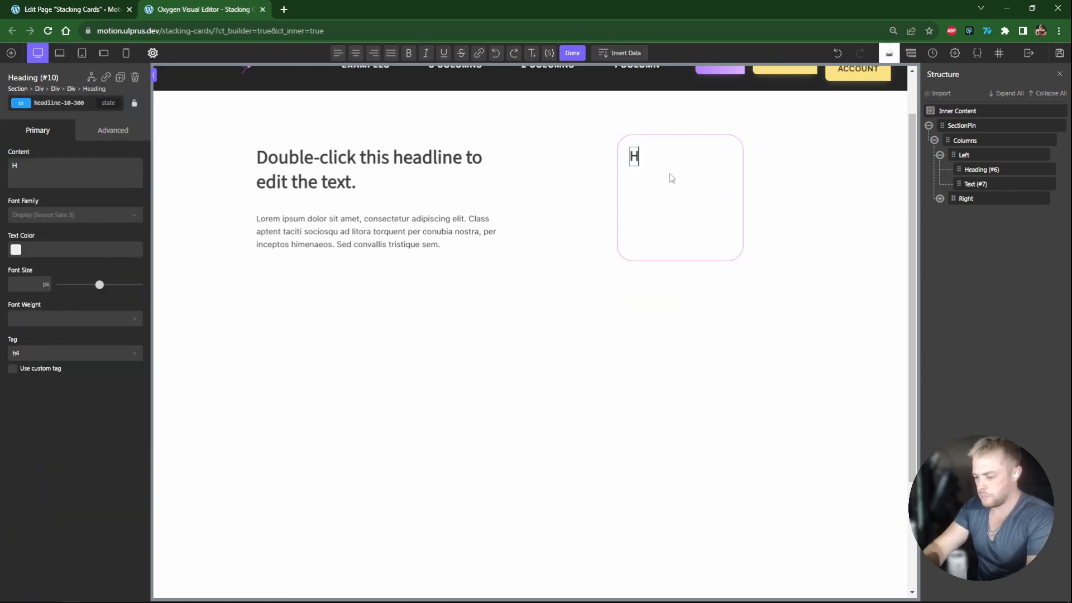
{"action": "type", "text": "eader 1"}
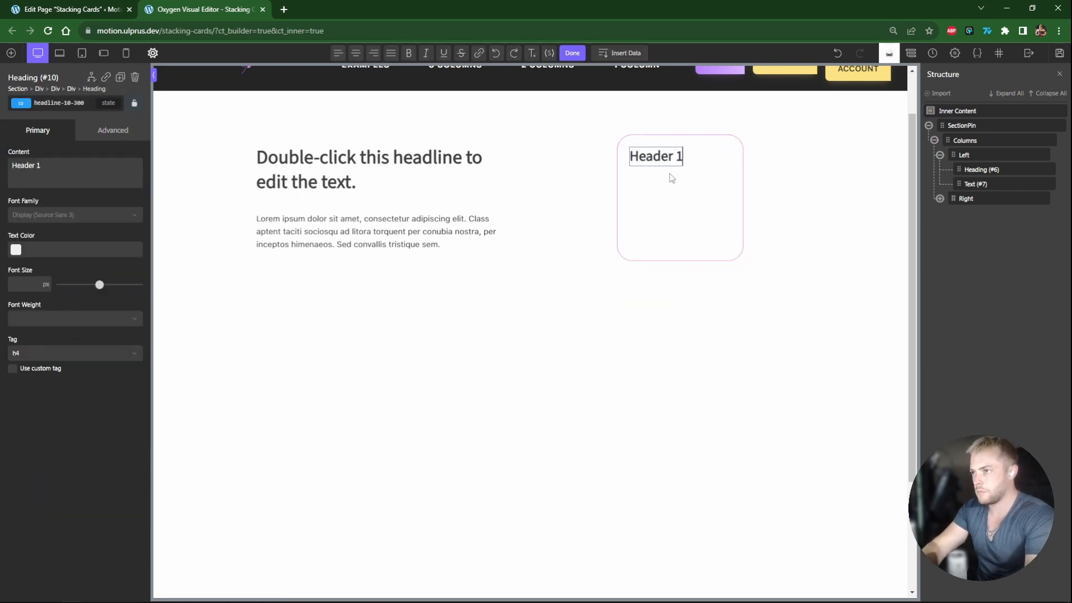
- Add a Text element below the card's heading and set the card's vertical item alignment to Space Between
{"action": "left_click", "coordinate": [704, 219]}
{"action": "left_click", "coordinate": [10, 53]}
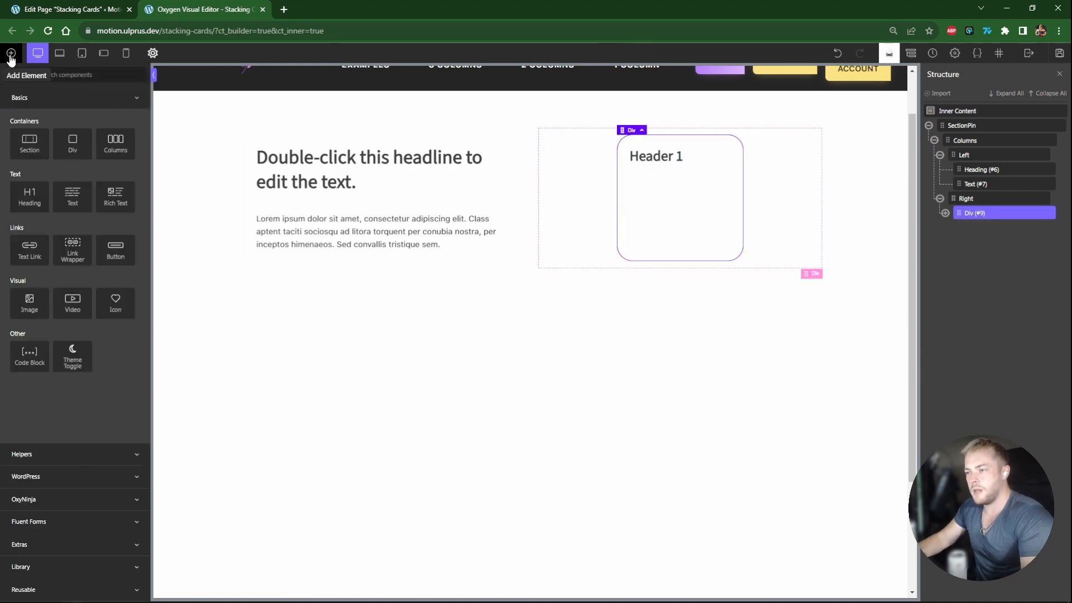
{"action": "left_click", "coordinate": [72, 196]}
{"action": "left_click", "coordinate": [720, 160]}
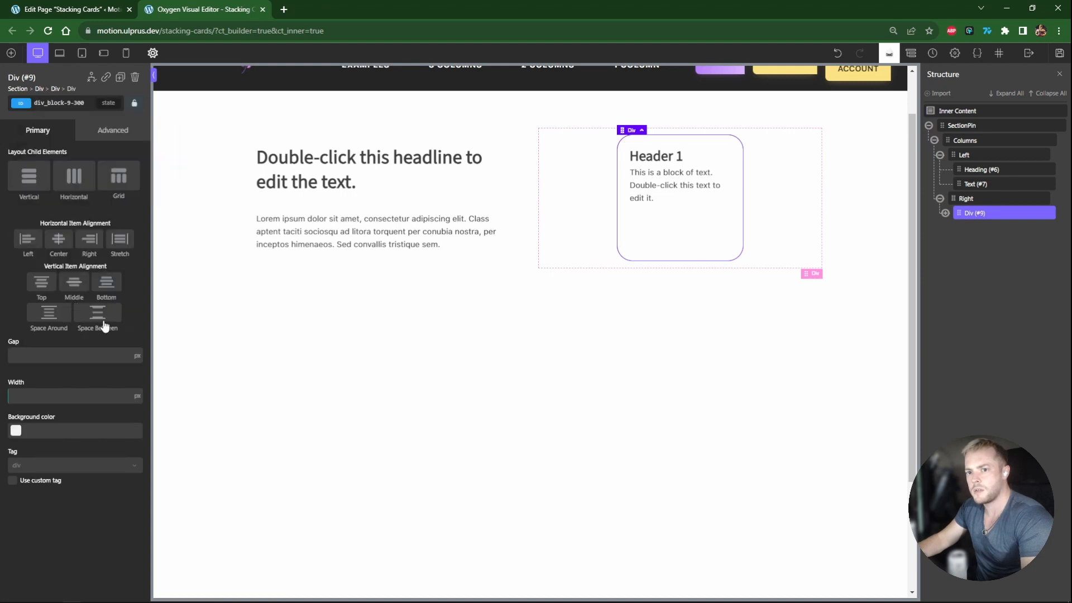
{"action": "left_click", "coordinate": [104, 321]}
- Replace the card's placeholder text with "Lorem ipsum dolor sit amet, consectetur adipiscing elit."
{"action": "left_click", "coordinate": [644, 229]}
{"action": "double_click", "coordinate": [644, 229]}
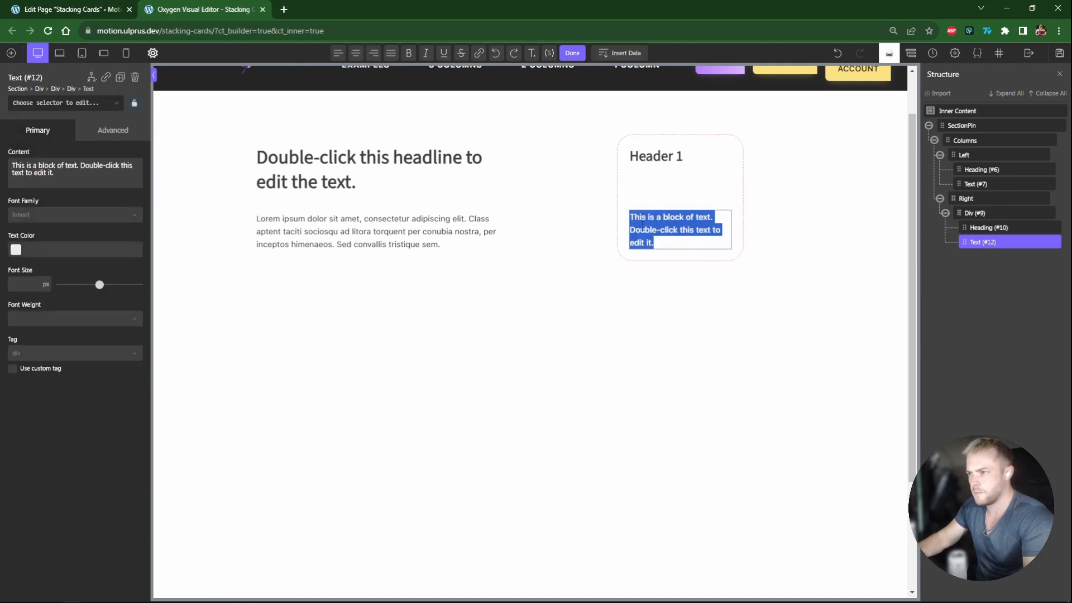
{"action": "key", "text": "BackSpace"}
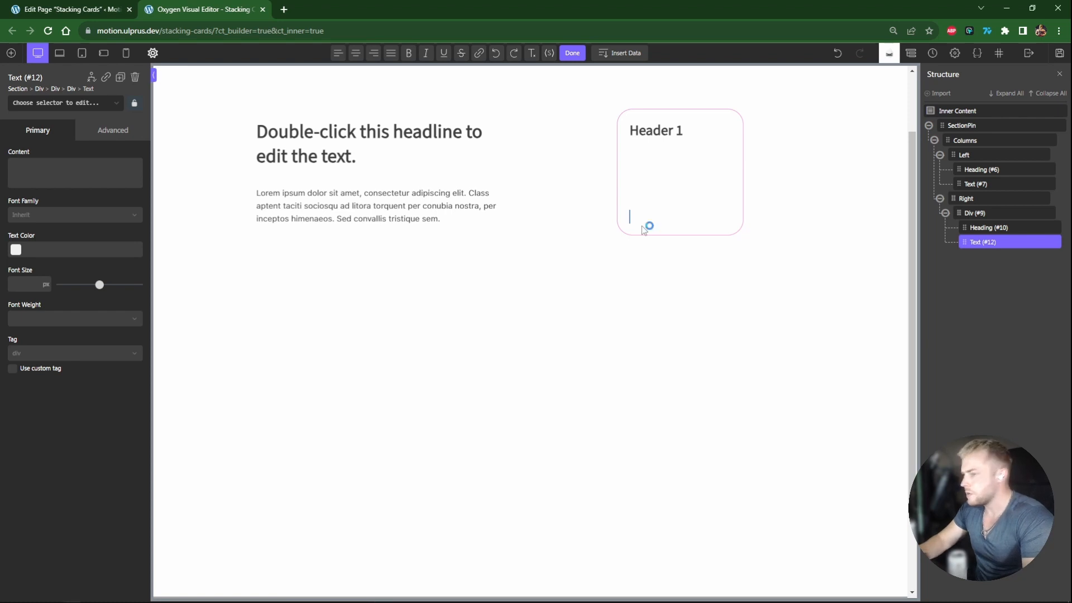
{"action": "type", "text": "Lorem ipsum dolor sit amet, consectetur adipiscing elit. Class aptent taciti sociosqu ad litora torquent per conubia nostra, per inceptos himenaeos."}
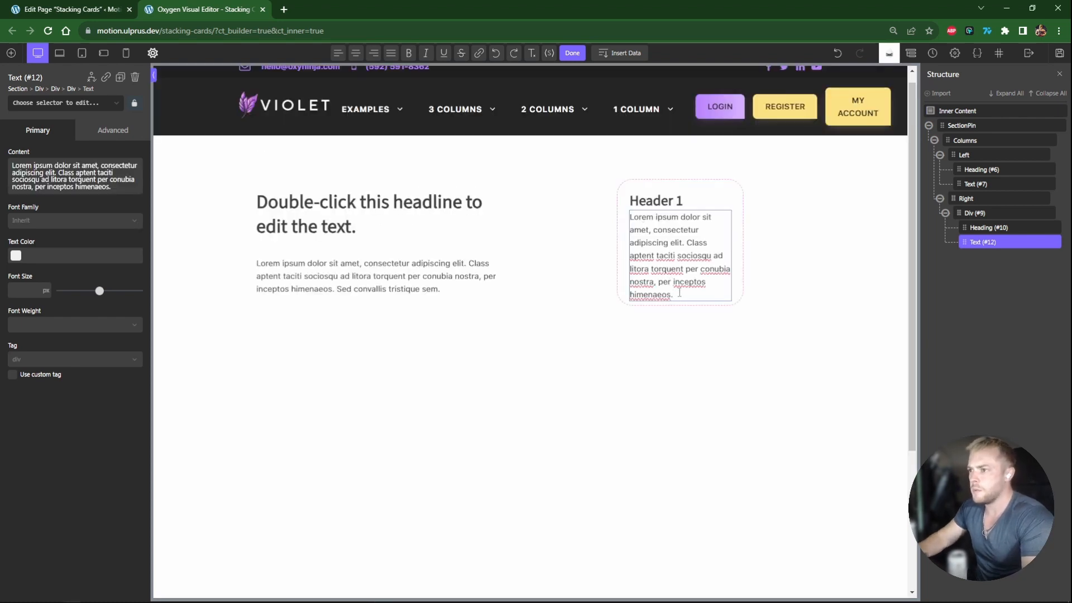
{"action": "key", "text": "shift+Up"}
{"action": "key", "text": "shift+Up"}
{"action": "key", "text": "shift+Up"}
{"action": "key", "text": "shift+Up"}
{"action": "key", "text": "BackSpace"}
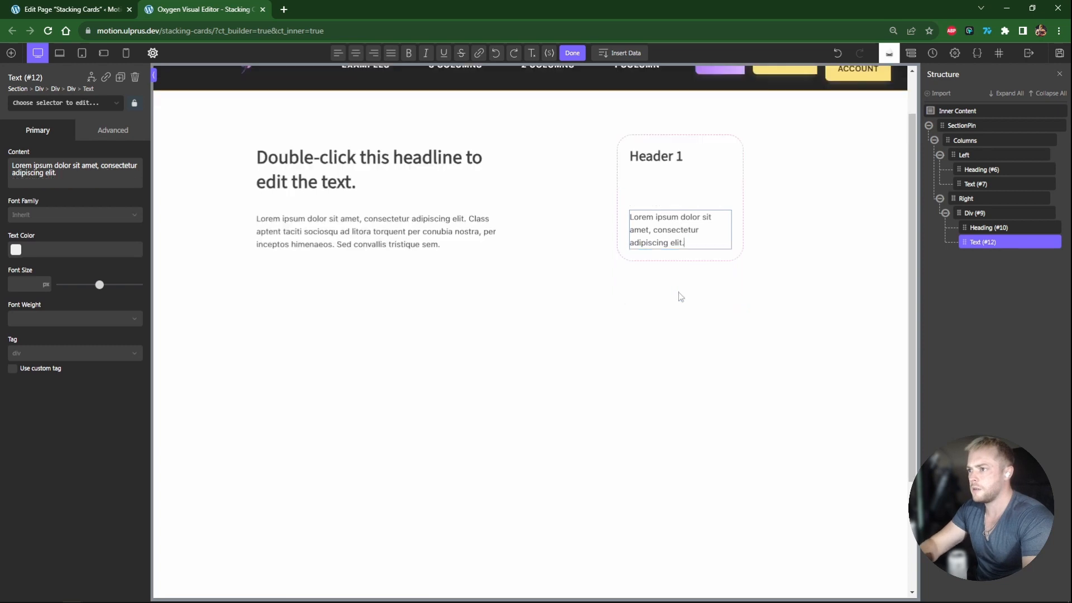
- Give the card div the light red background color #ffa5a5 on its own ID
{"action": "left_click", "coordinate": [648, 197]}
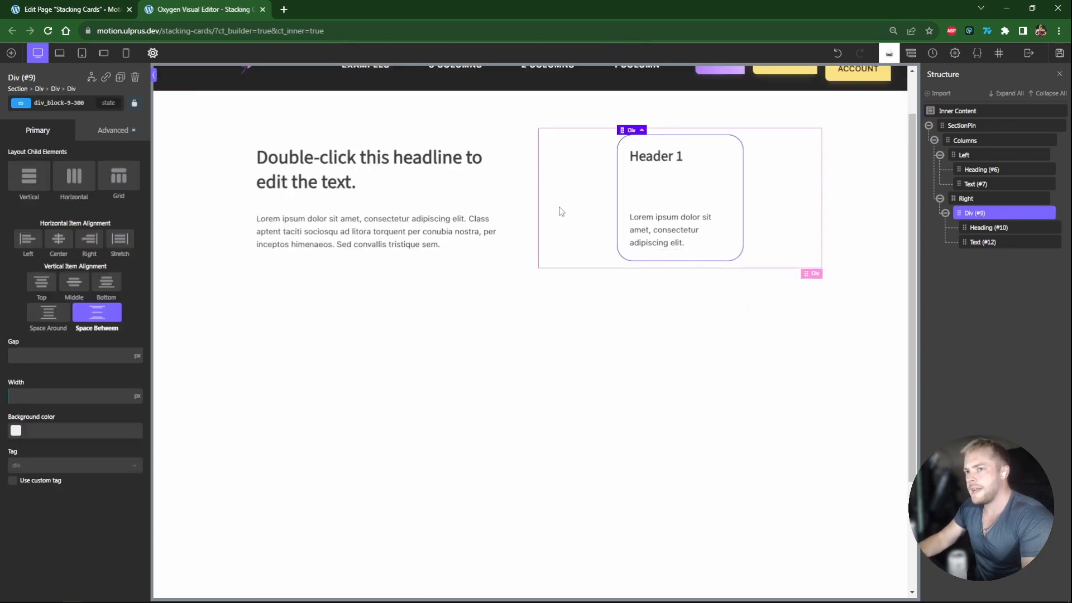
{"action": "left_click", "coordinate": [91, 139]}
{"action": "left_click", "coordinate": [56, 162]}
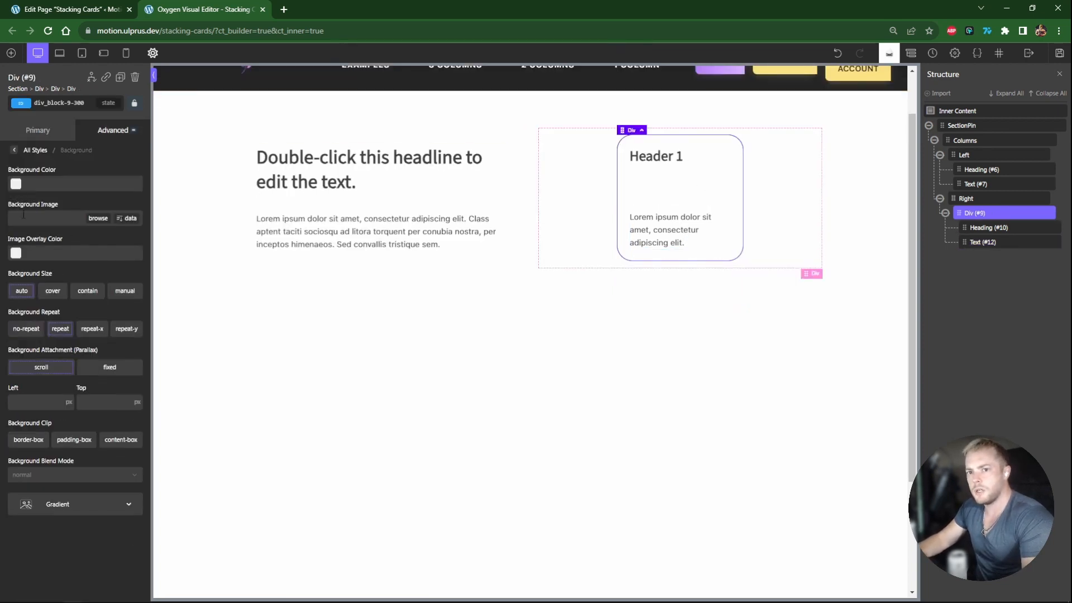
{"action": "left_click", "coordinate": [16, 183]}
{"action": "left_click", "coordinate": [38, 199]}
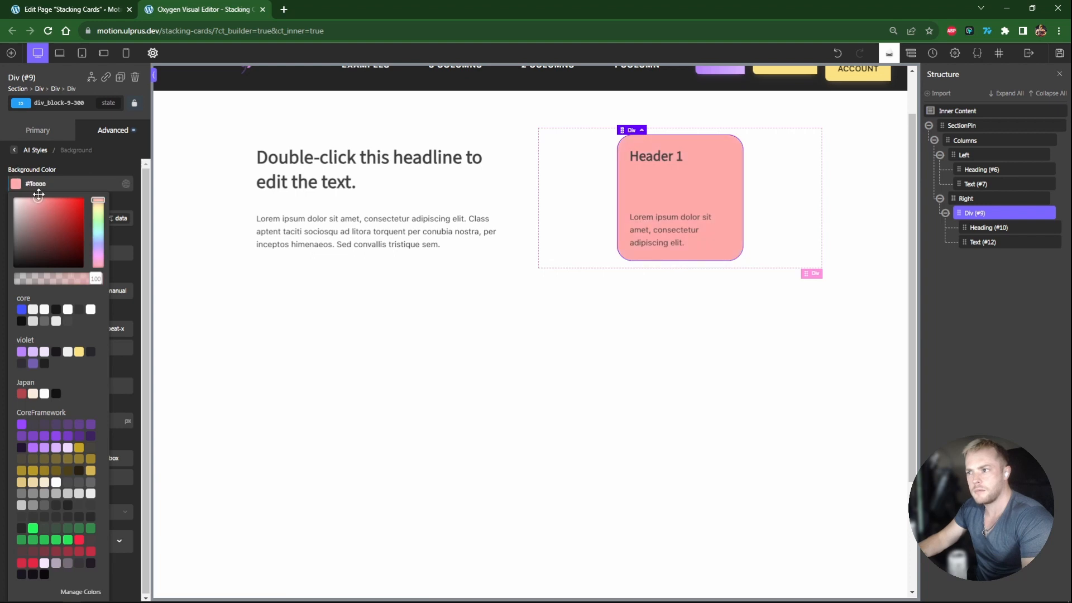
- Rename the card div as Stacking Card 1 and duplicate it
{"action": "double_click", "coordinate": [974, 213]}
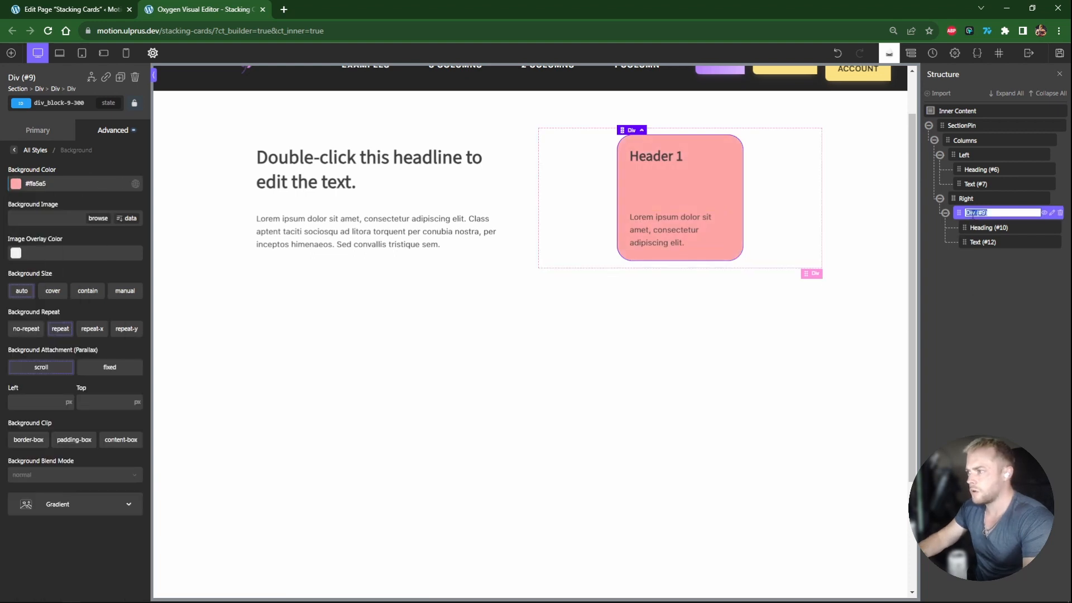
{"action": "type", "text": "Stacking C"}
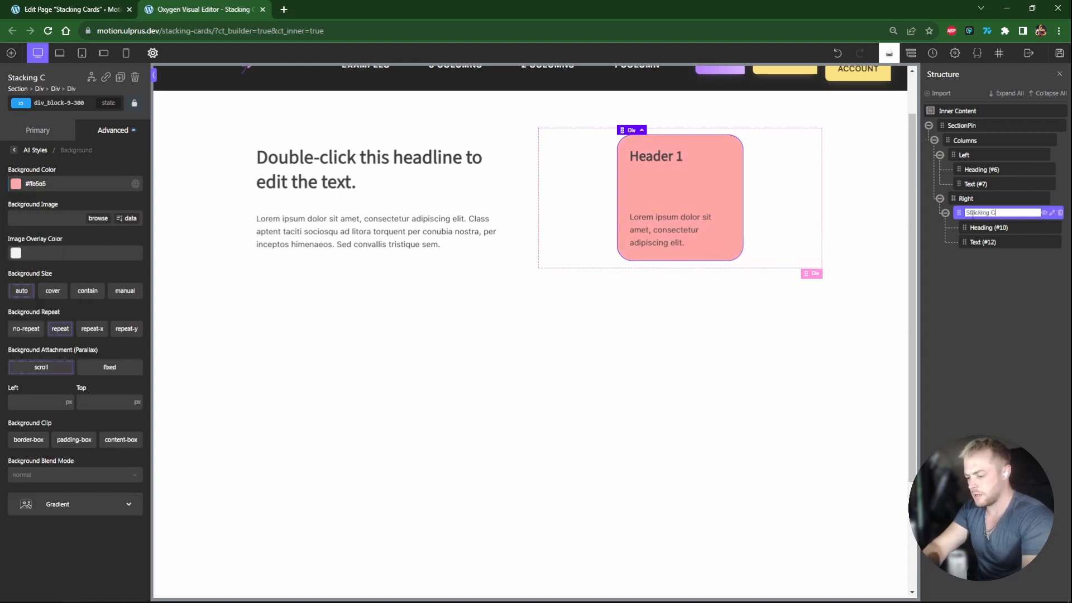
{"action": "type", "text": "ard 1"}
{"action": "key", "text": "Return"}
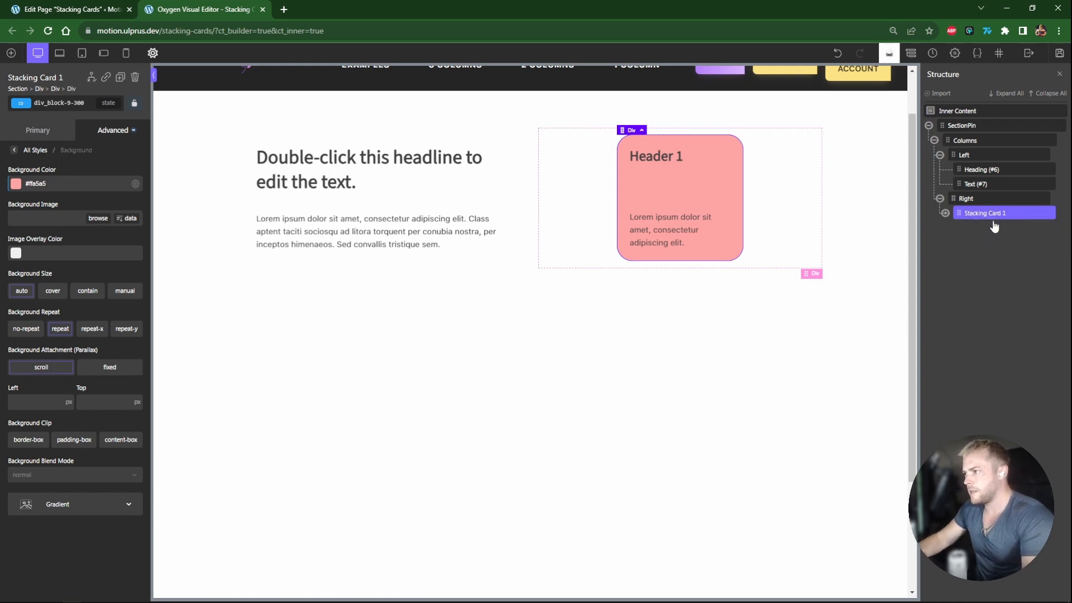
{"action": "key", "text": "ctrl+d"}
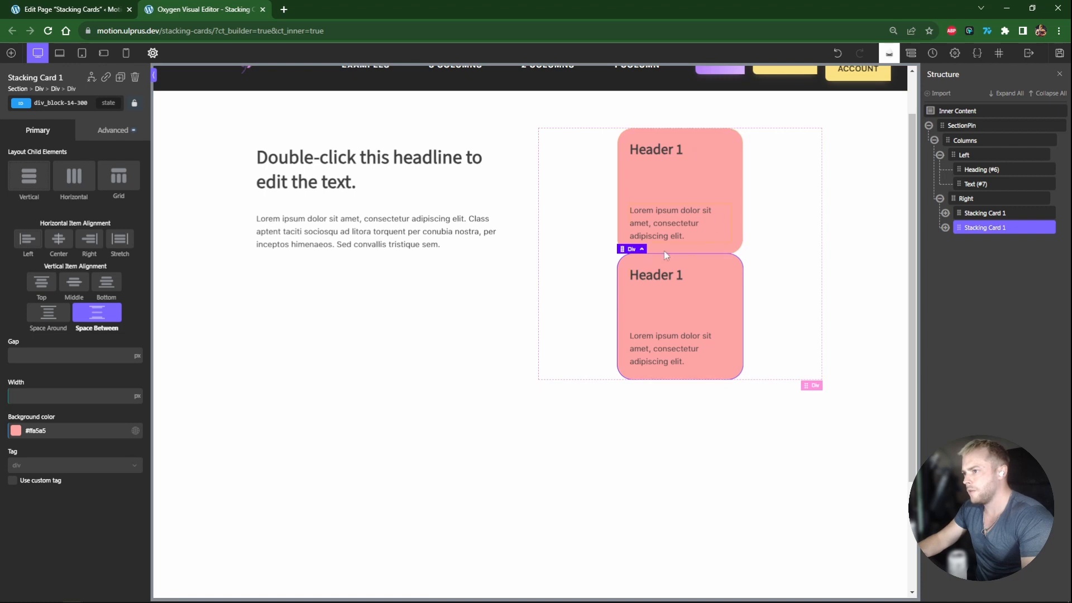
- Add the existing relative class to the Right column div that holds the cards
{"action": "left_click", "coordinate": [963, 200]}
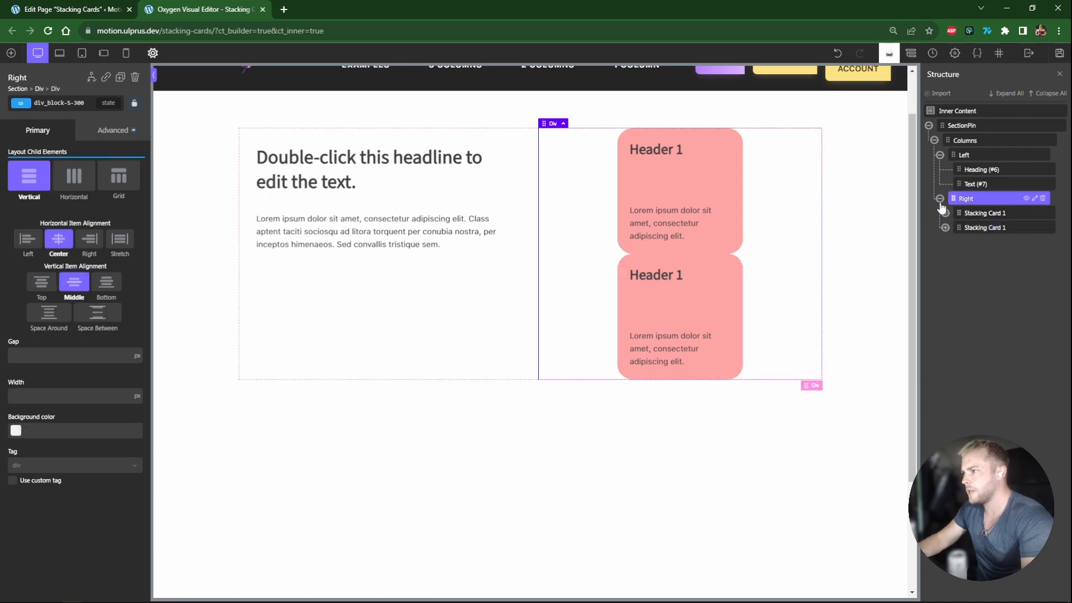
{"action": "left_click", "coordinate": [64, 107]}
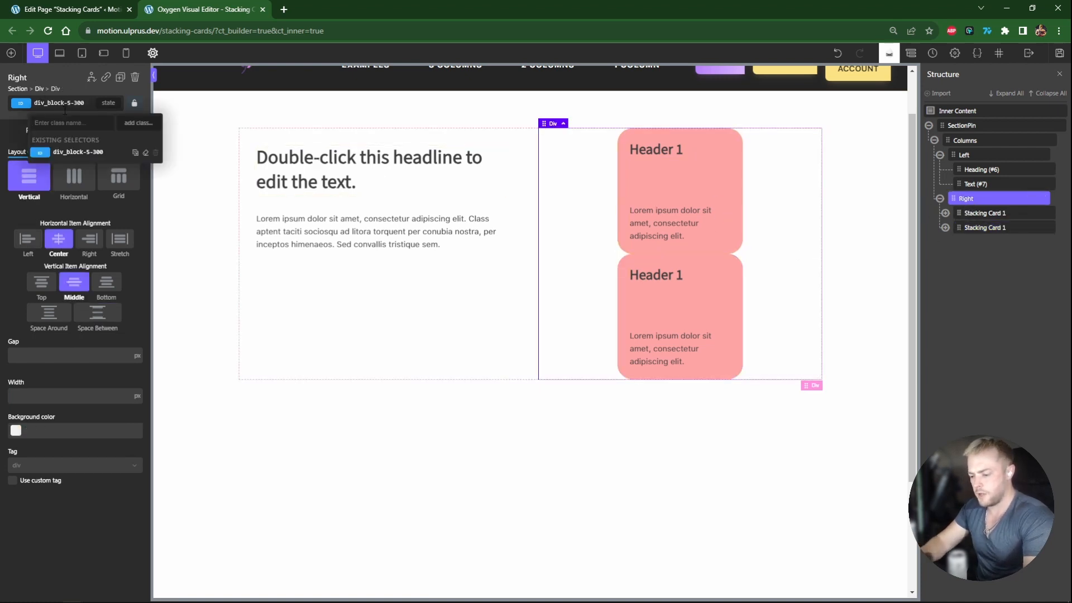
{"action": "type", "text": "relative"}
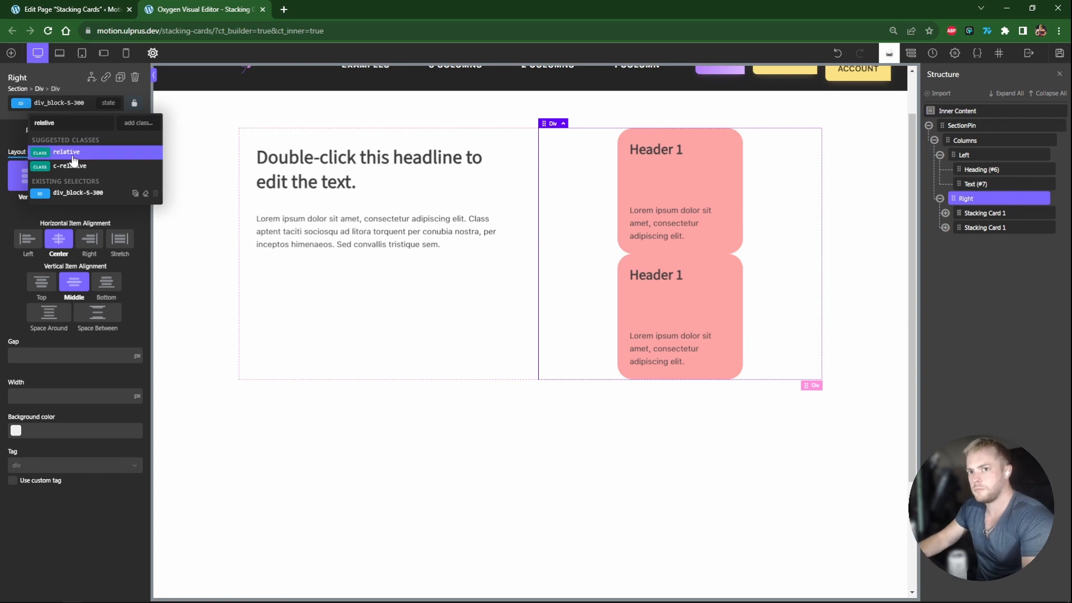
{"action": "left_click", "coordinate": [66, 153]}
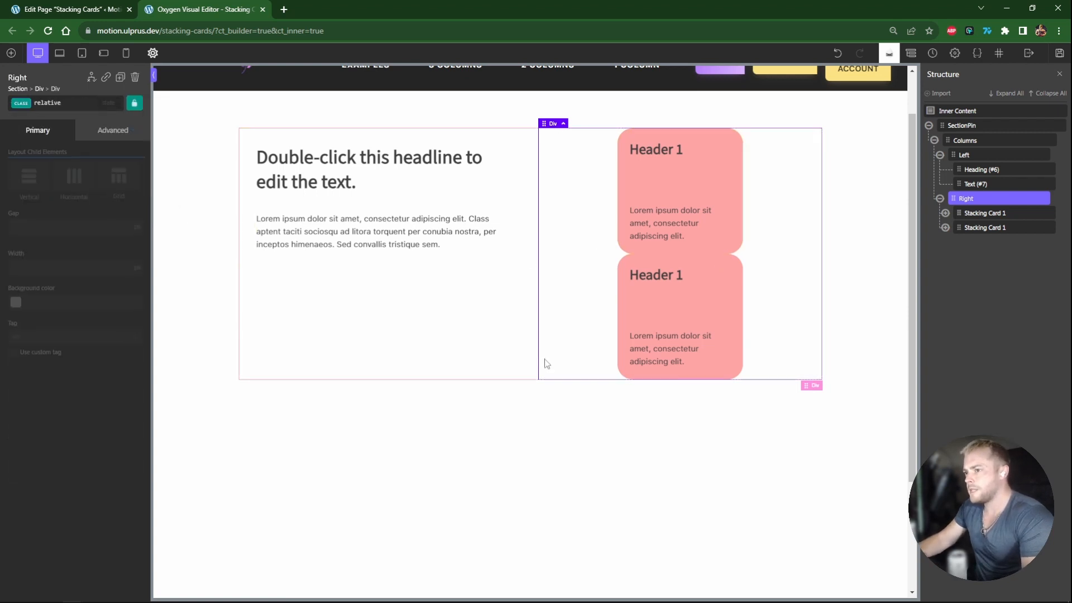
- Rename the duplicated card div as Stacking Card 2
{"action": "left_click", "coordinate": [992, 214]}
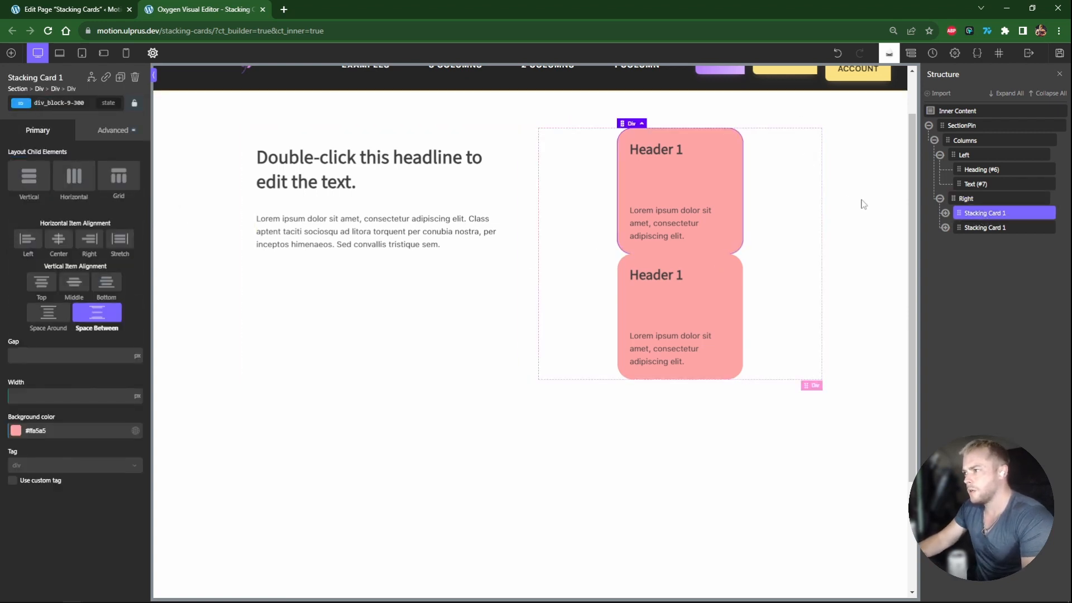
{"action": "left_click", "coordinate": [972, 232]}
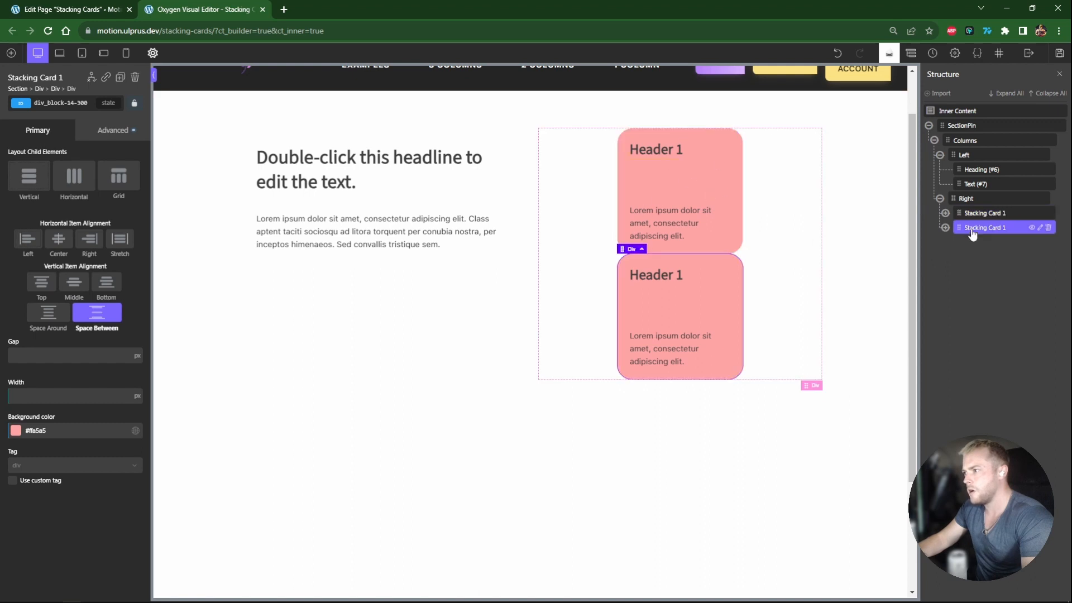
{"action": "double_click", "coordinate": [1008, 229]}
{"action": "type", "text": "2"}
{"action": "key", "text": "Return"}
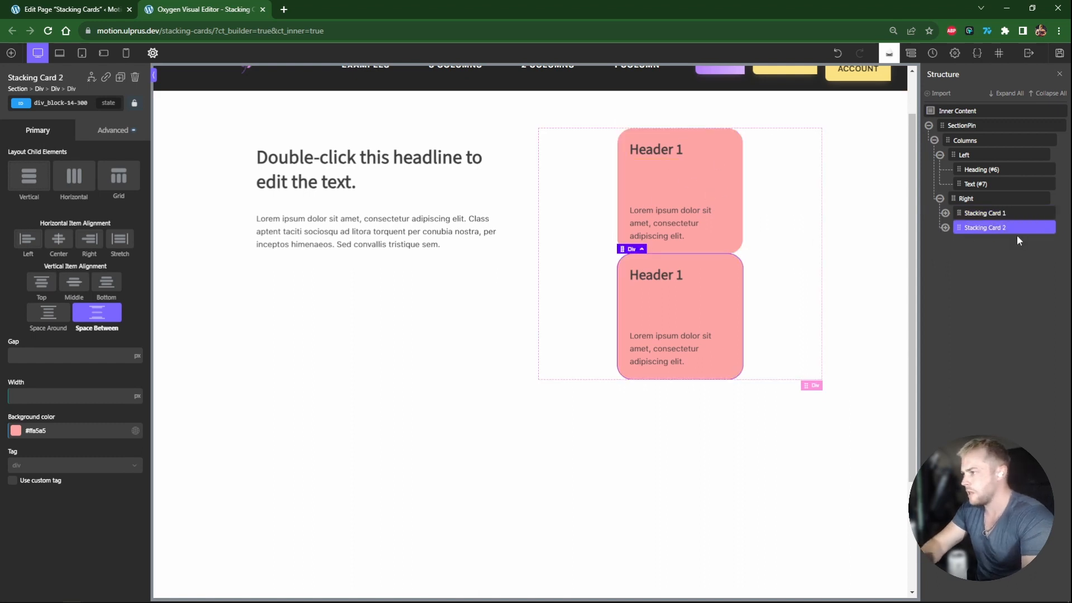
- Add the absolute class to Stacking Card 2 to overlay it on the first card
{"action": "left_click", "coordinate": [80, 103]}
{"action": "type", "text": "abso"}
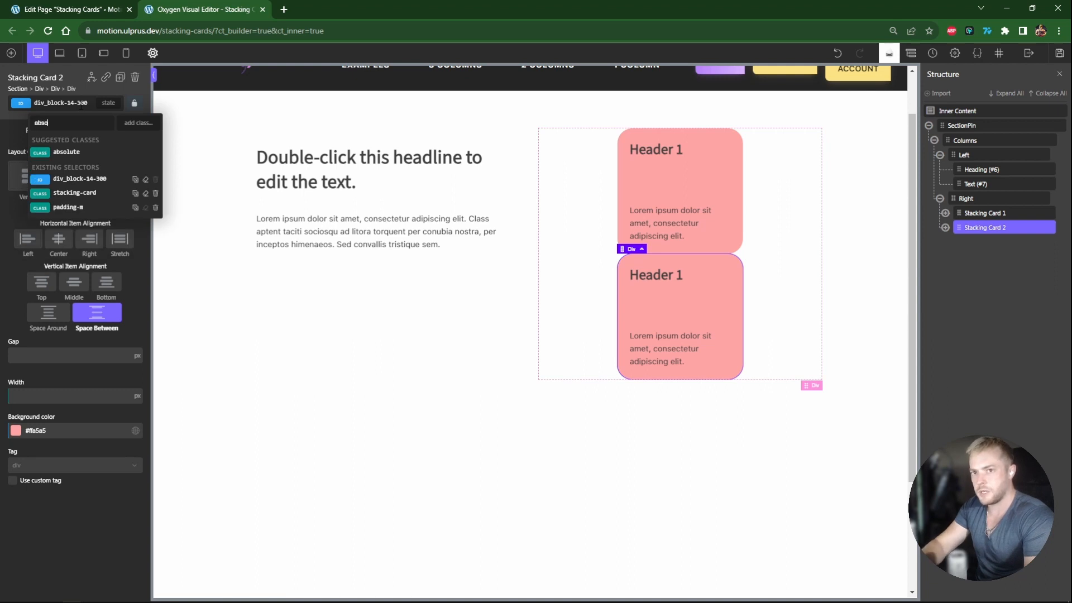
{"action": "left_click", "coordinate": [67, 151]}
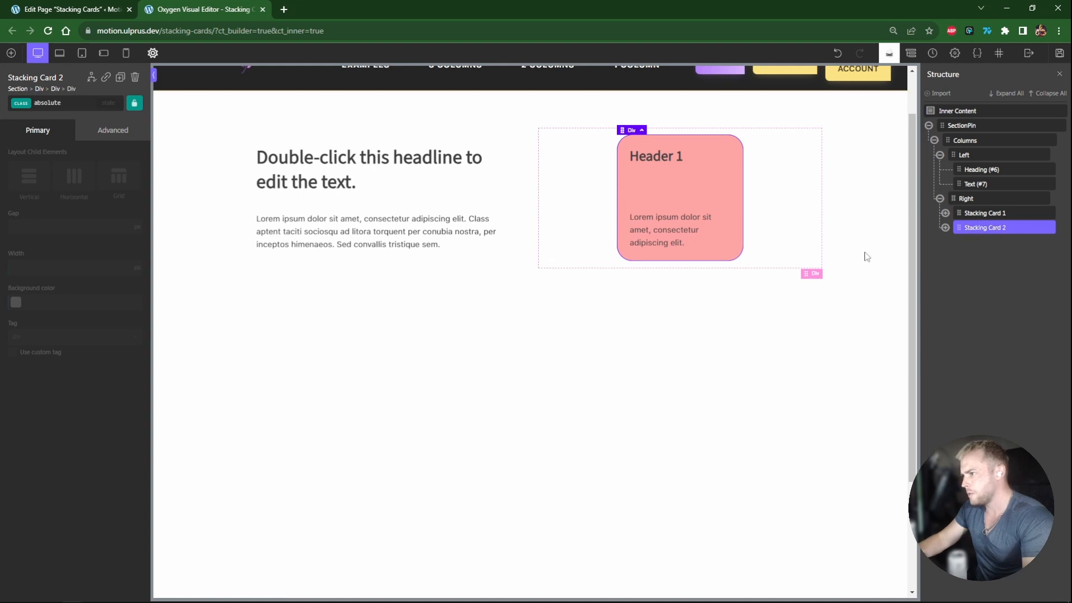
- Change the heading text in Stacking Card 2 to Header 2
{"action": "double_click", "coordinate": [678, 177]}
{"action": "key", "text": "BackSpace"}
{"action": "type", "text": "2"}
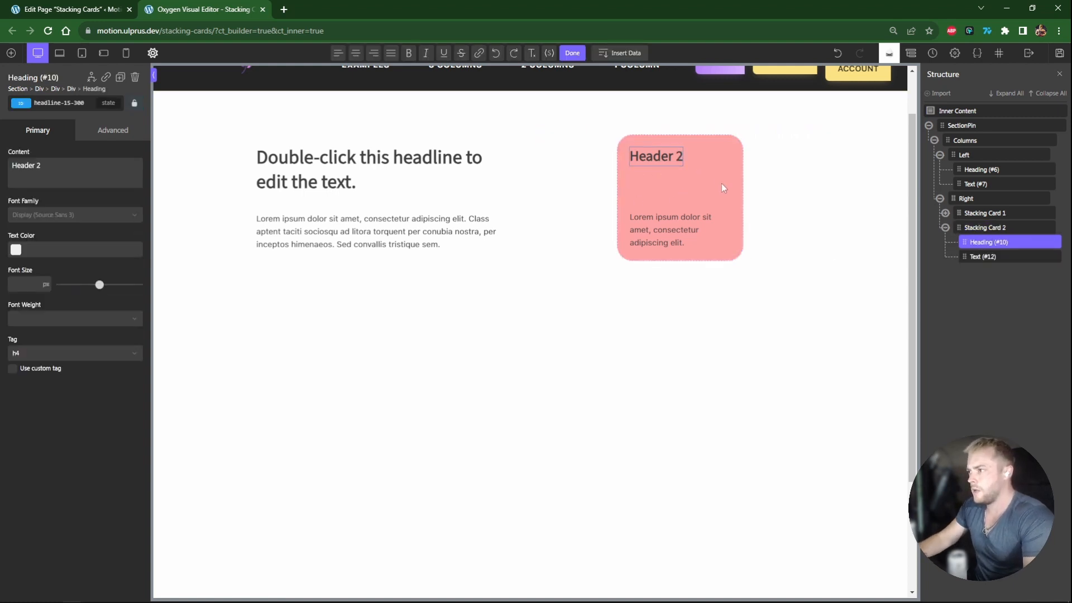
{"action": "left_click", "coordinate": [721, 183]}
- Give Stacking Card 2 the light yellow background color #f6ffa5 on its own ID
{"action": "left_click", "coordinate": [62, 103]}
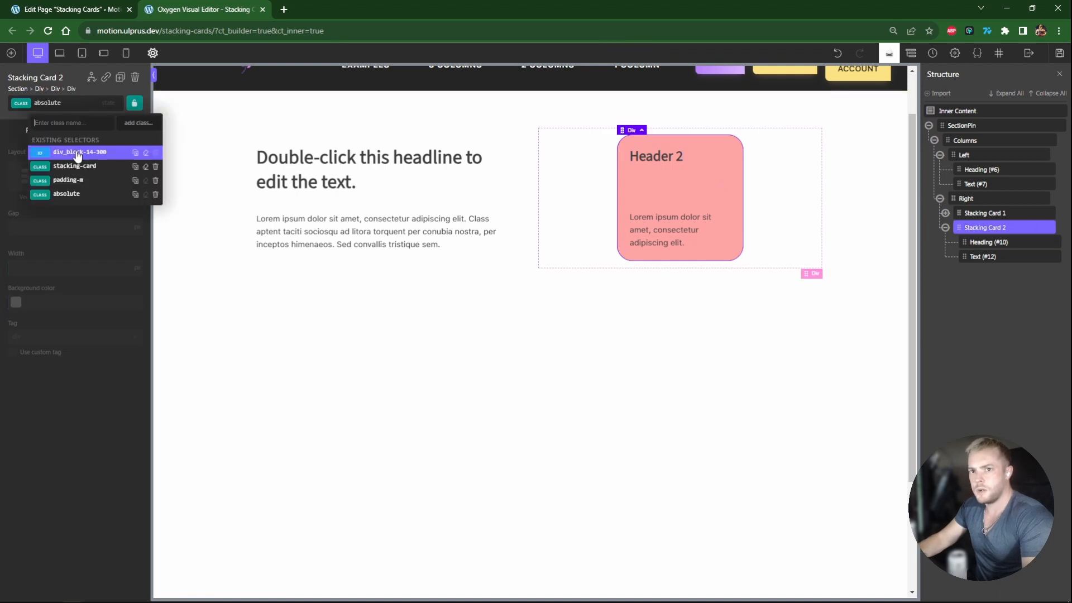
{"action": "left_click", "coordinate": [56, 148]}
{"action": "left_click", "coordinate": [112, 129]}
{"action": "left_click", "coordinate": [66, 162]}
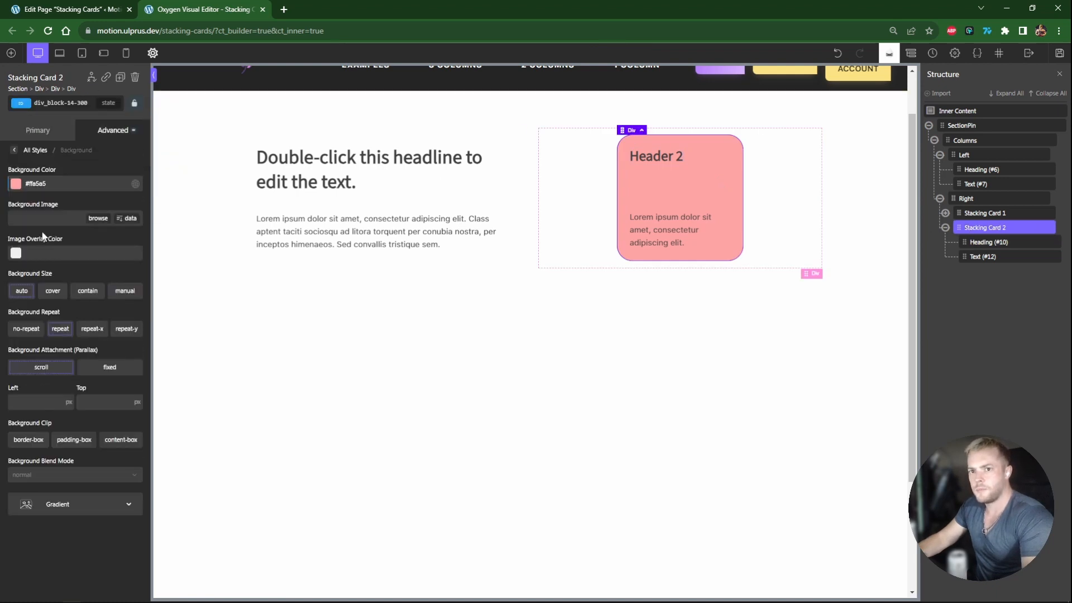
{"action": "left_click", "coordinate": [16, 187]}
{"action": "left_click", "coordinate": [98, 212]}
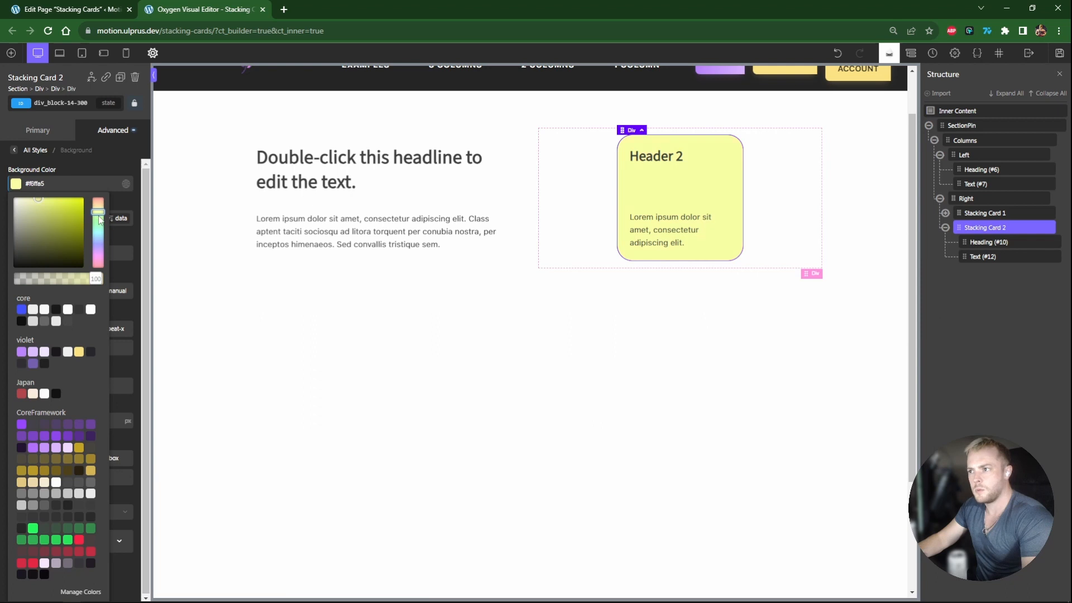
{"action": "left_click", "coordinate": [597, 325]}
- Add the column--on-m class to the Columns div and preview the layout at the phone landscape and portrait breakpoints
{"action": "left_click", "coordinate": [980, 214]}
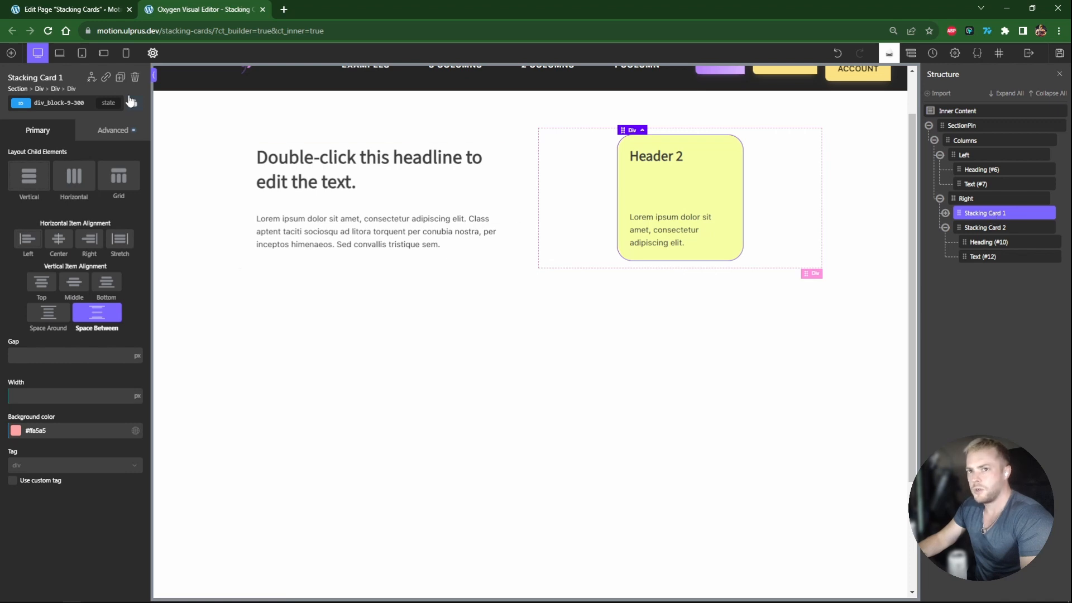
{"action": "left_click", "coordinate": [81, 54]}
{"action": "left_click", "coordinate": [38, 54]}
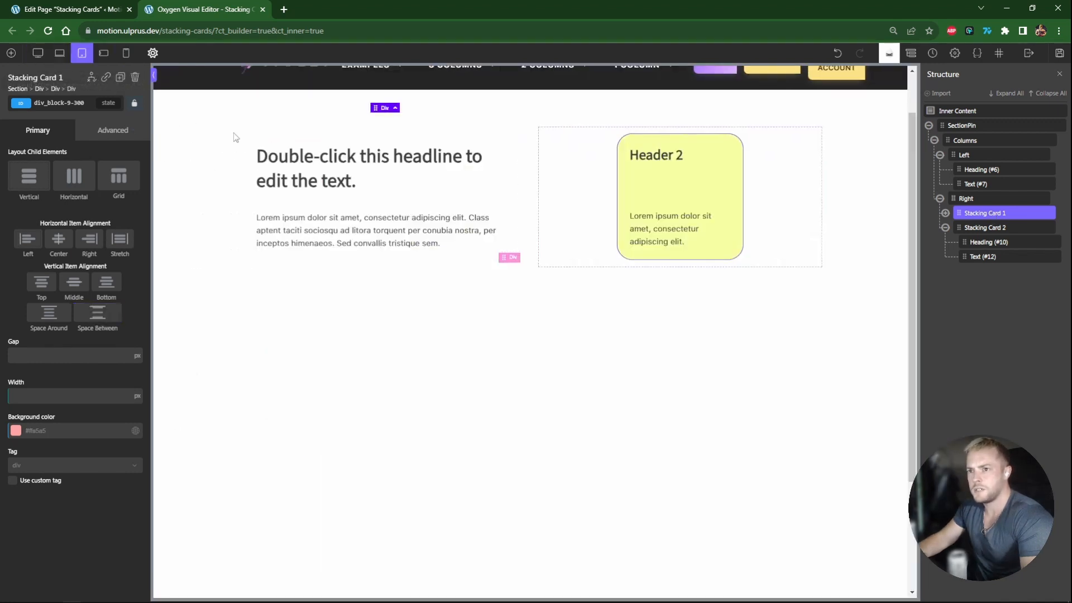
{"action": "left_click", "coordinate": [526, 208]}
{"action": "left_click", "coordinate": [83, 106]}
{"action": "type", "text": "co"}
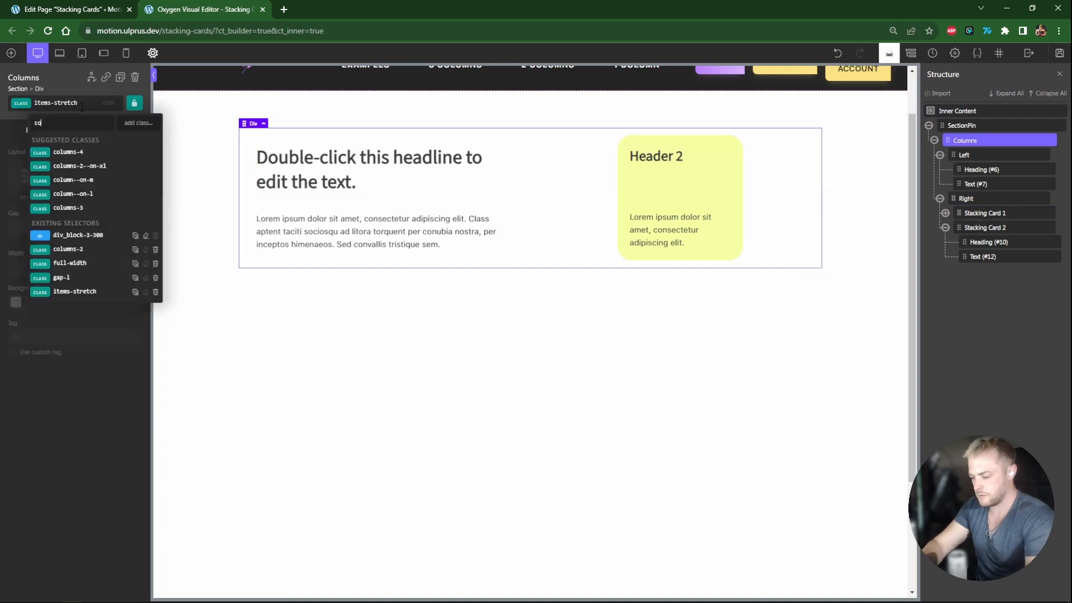
{"action": "type", "text": "lumn--"}
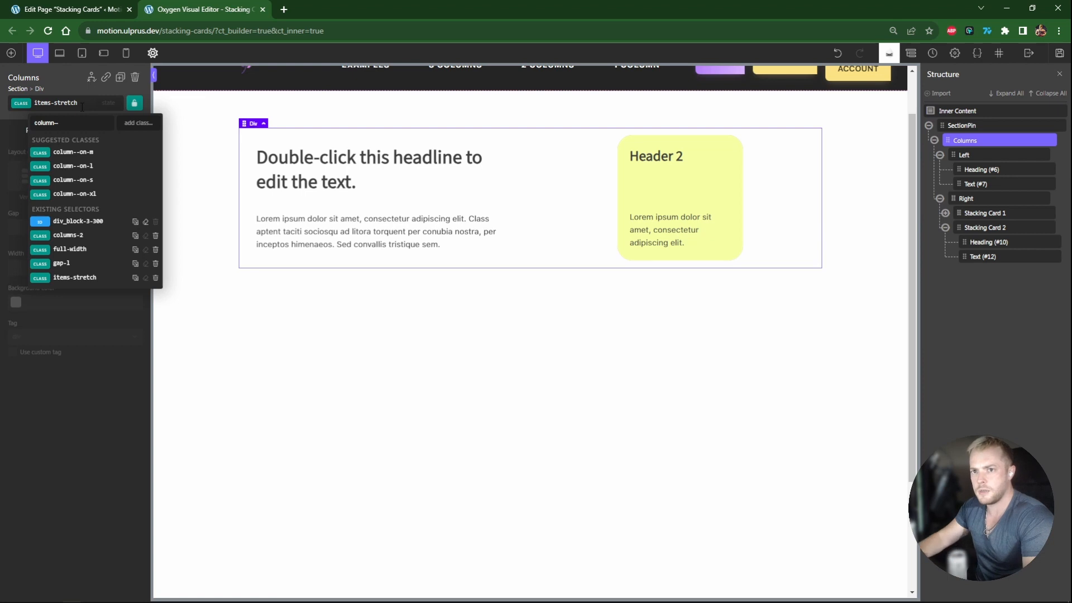
{"action": "left_click", "coordinate": [84, 152]}
{"action": "left_click", "coordinate": [104, 53]}
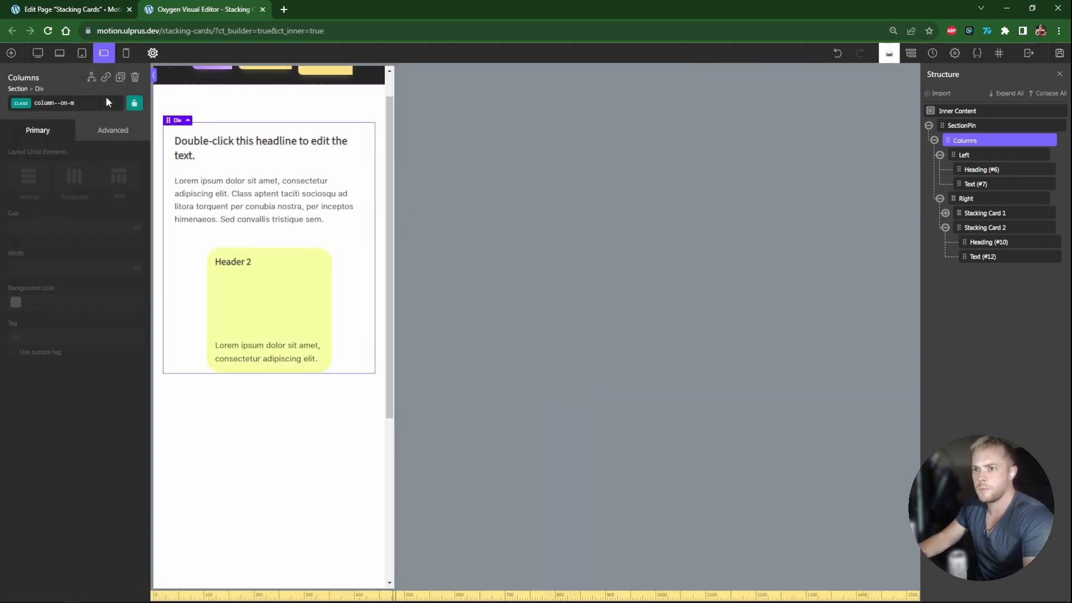
{"action": "left_click", "coordinate": [126, 54]}
- Try the absolute class on Stacking Card 1 in the phone portrait view and remove it again
{"action": "left_click", "coordinate": [982, 213]}
{"action": "left_click", "coordinate": [66, 106]}
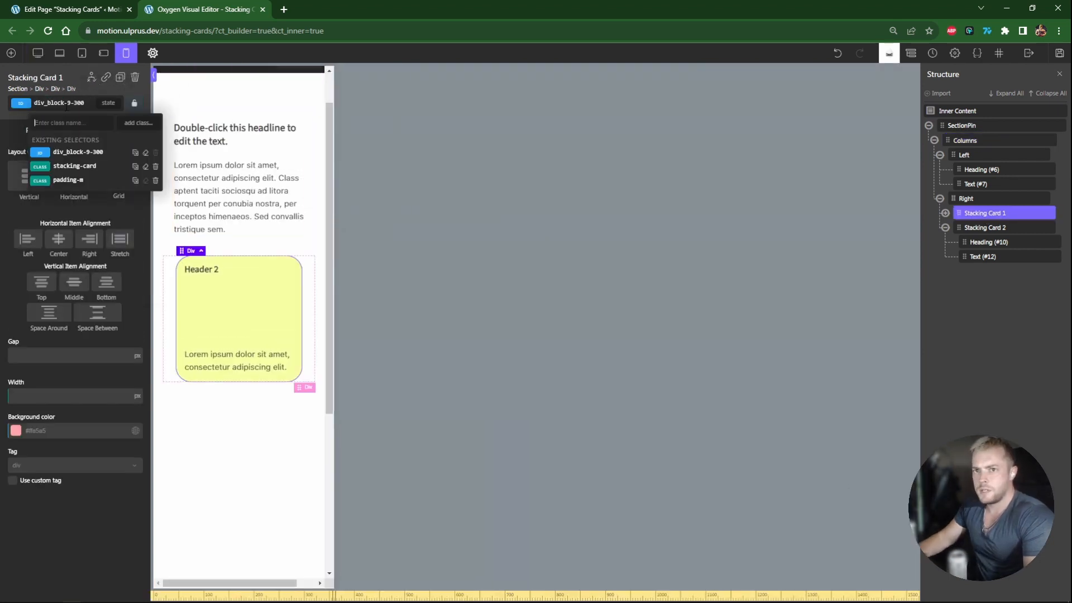
{"action": "type", "text": "absol"}
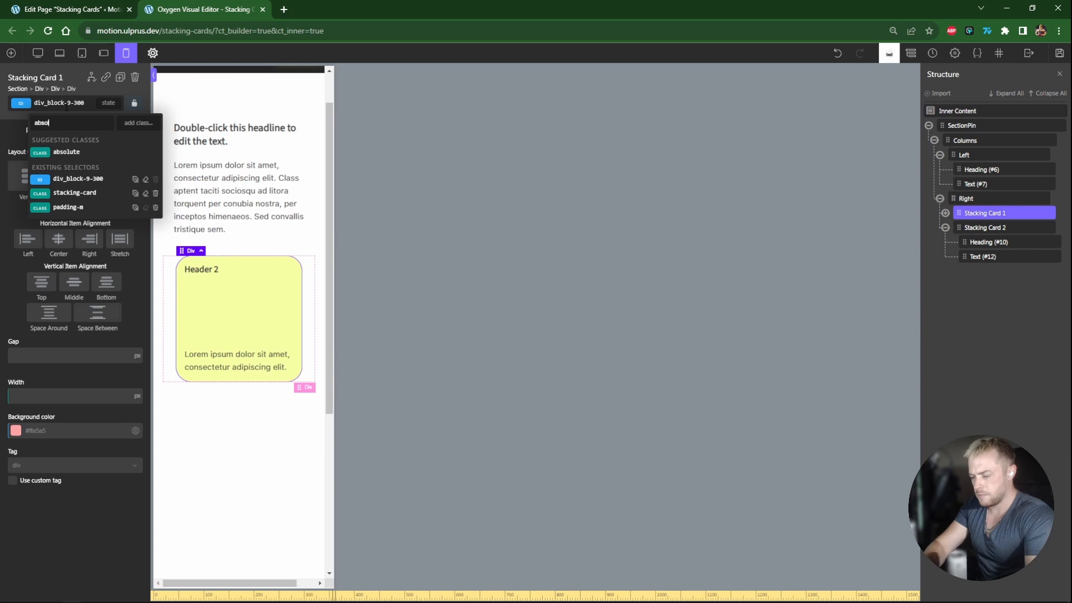
{"action": "left_click", "coordinate": [70, 151]}
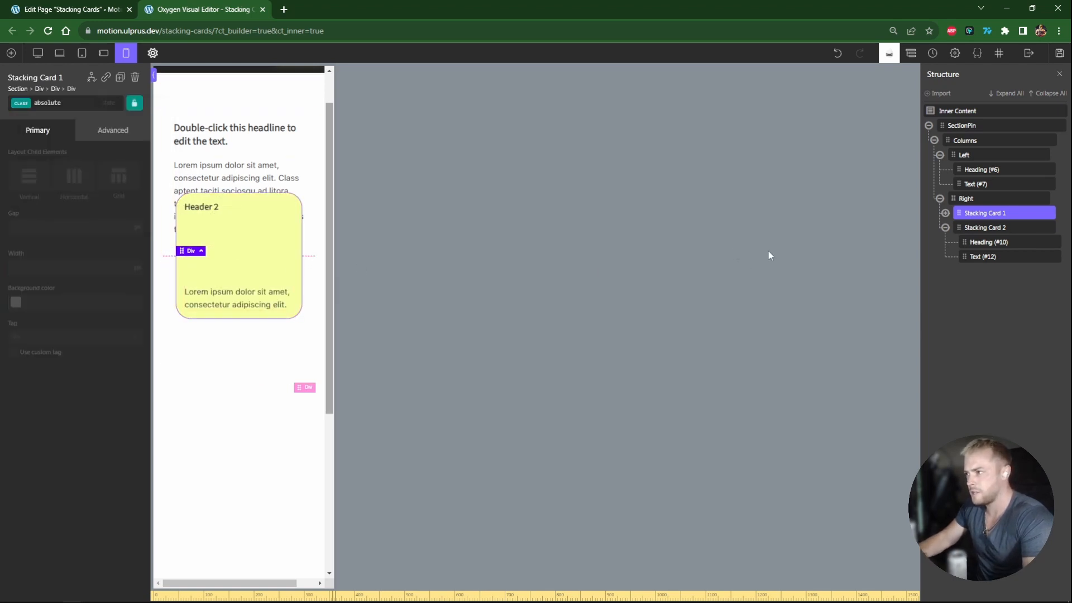
{"action": "left_click", "coordinate": [47, 103]}
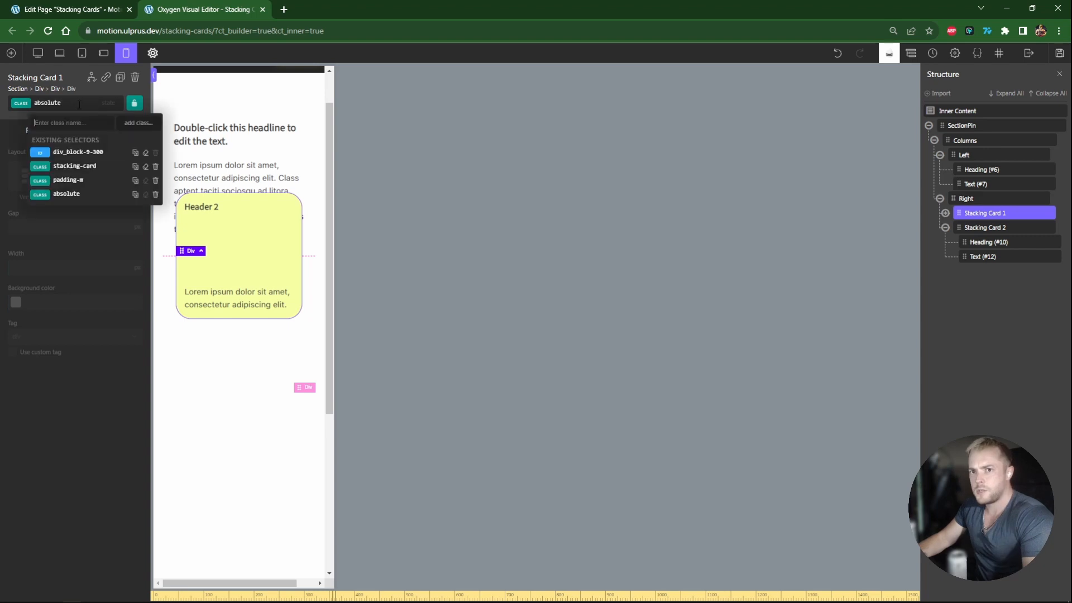
{"action": "left_click", "coordinate": [155, 195]}
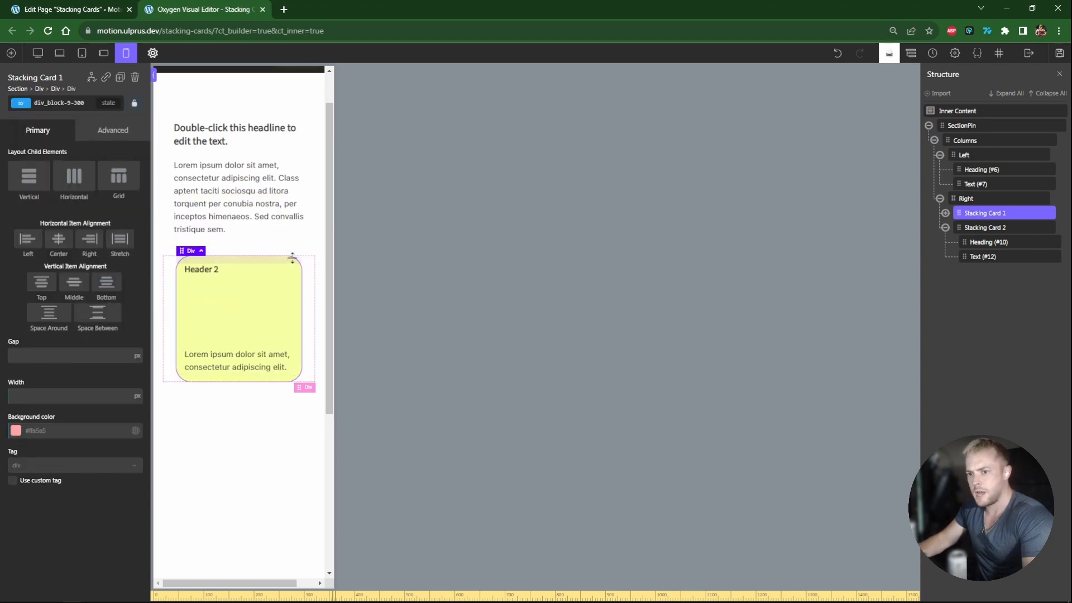
- Return to the desktop view, duplicate Stacking Card 2 and rename the copy as Stacking Card 3
{"action": "left_click", "coordinate": [627, 244]}
{"action": "left_click", "coordinate": [944, 227]}
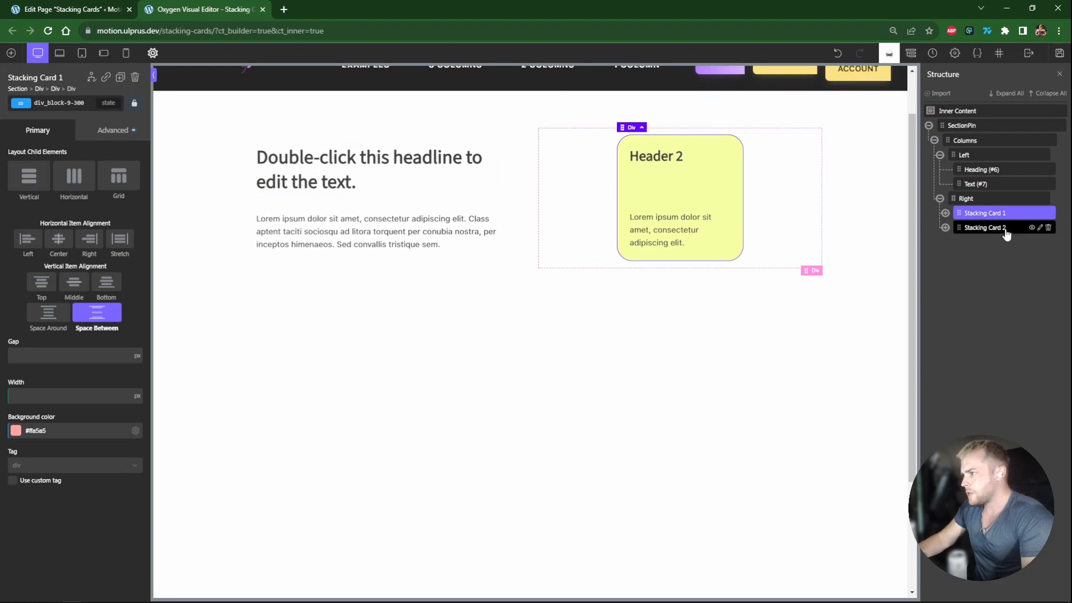
{"action": "left_click", "coordinate": [985, 227]}
{"action": "key", "text": "ctrl+d"}
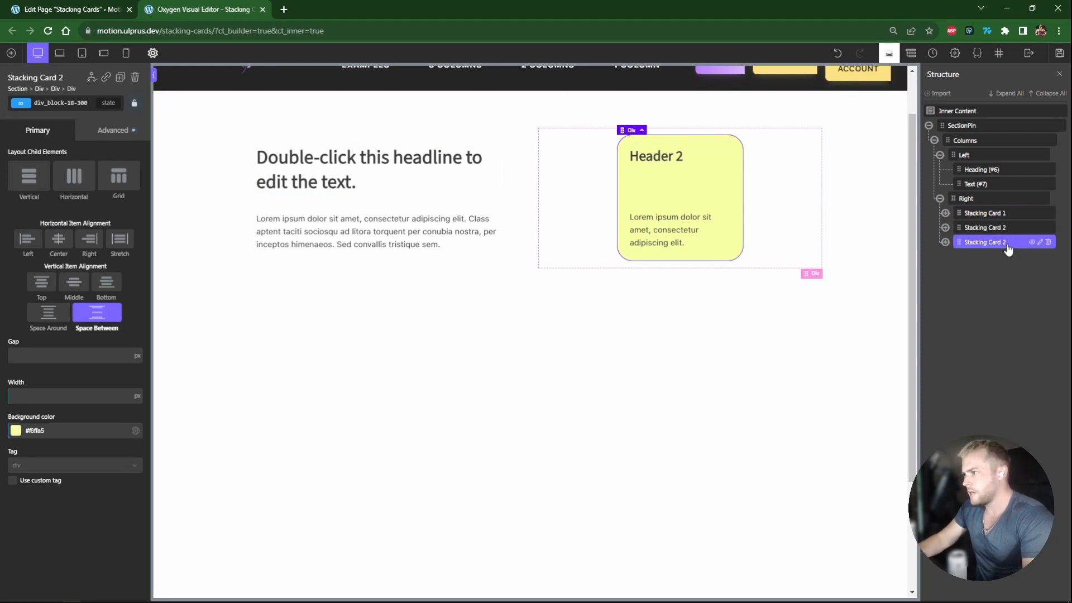
{"action": "double_click", "coordinate": [1008, 242]}
{"action": "key", "text": "BackSpace"}
{"action": "type", "text": "3"}
{"action": "key", "text": "Return"}
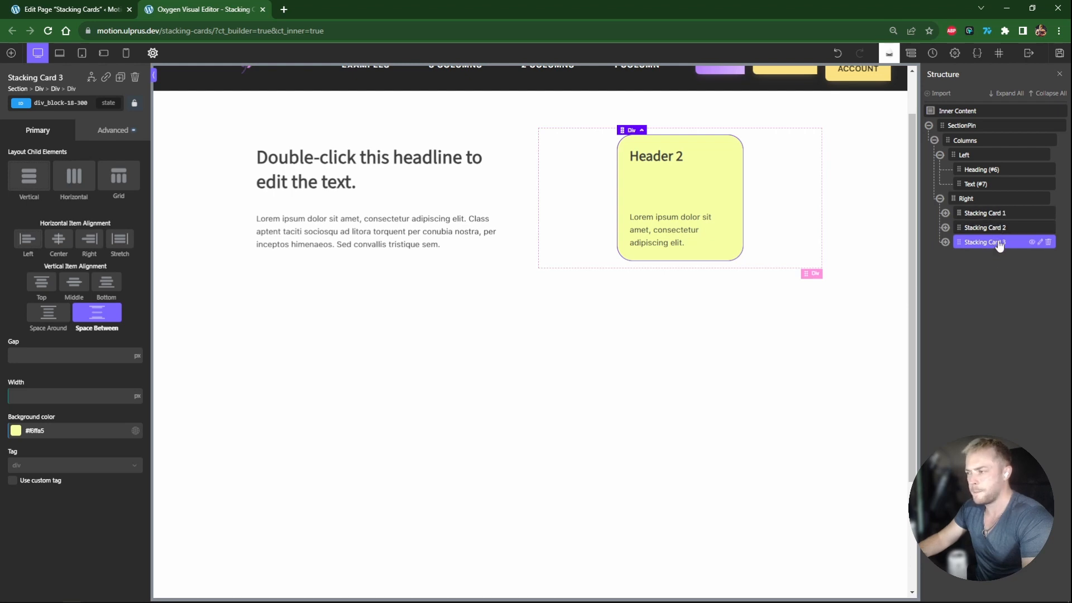
- Change the heading text in Stacking Card 3 to Header 3
{"action": "double_click", "coordinate": [664, 158]}
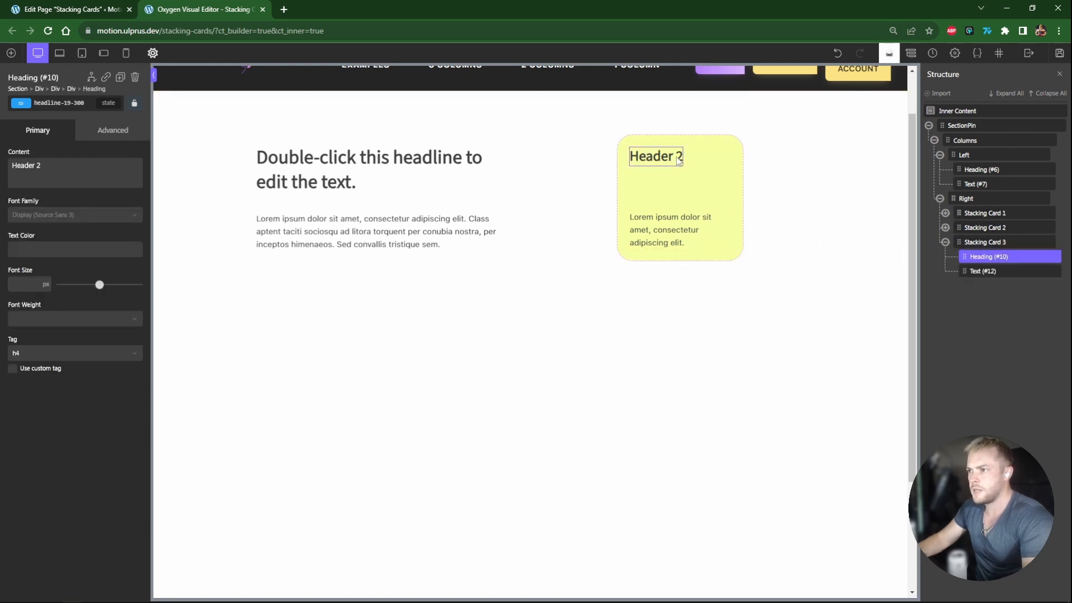
{"action": "key", "text": "BackSpace"}
{"action": "type", "text": "3"}
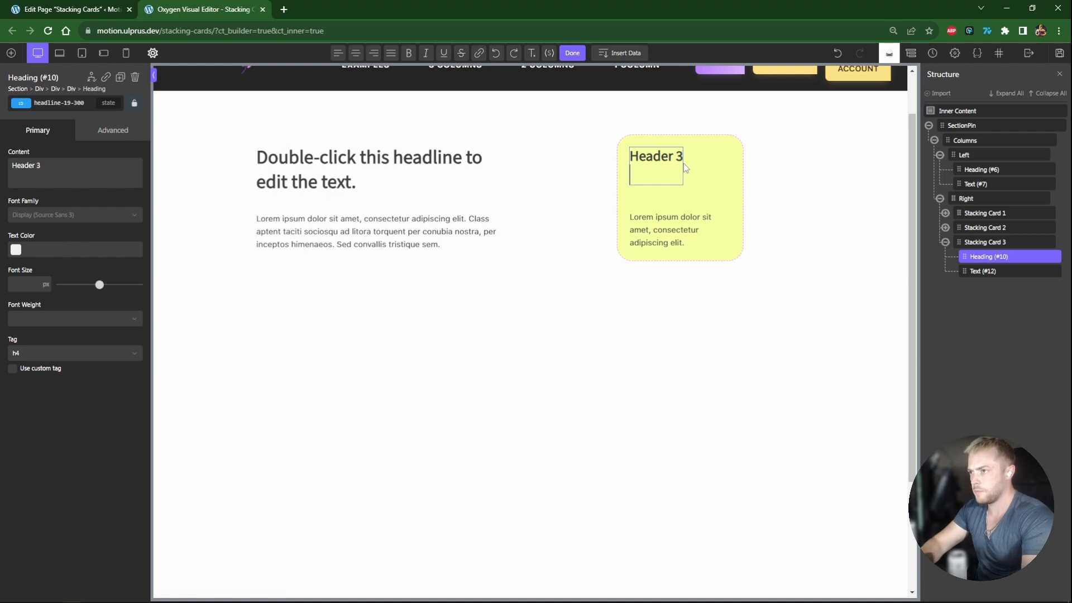
{"action": "left_click", "coordinate": [586, 200]}
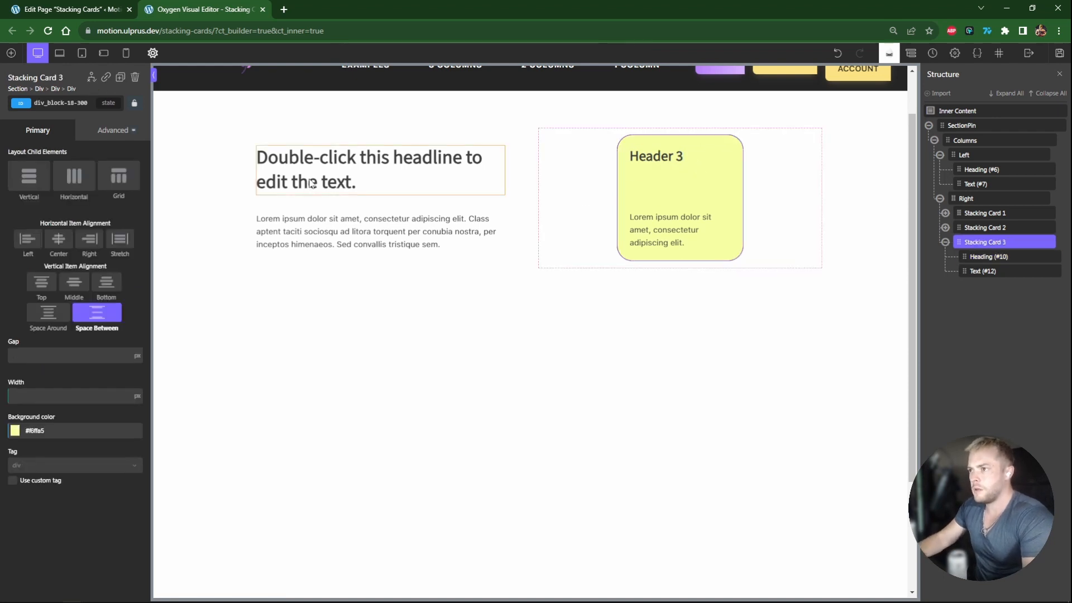
- Set the background color of Stacking Card 3 to light green #a5ffc3
{"action": "left_click", "coordinate": [112, 130]}
{"action": "left_click", "coordinate": [65, 162]}
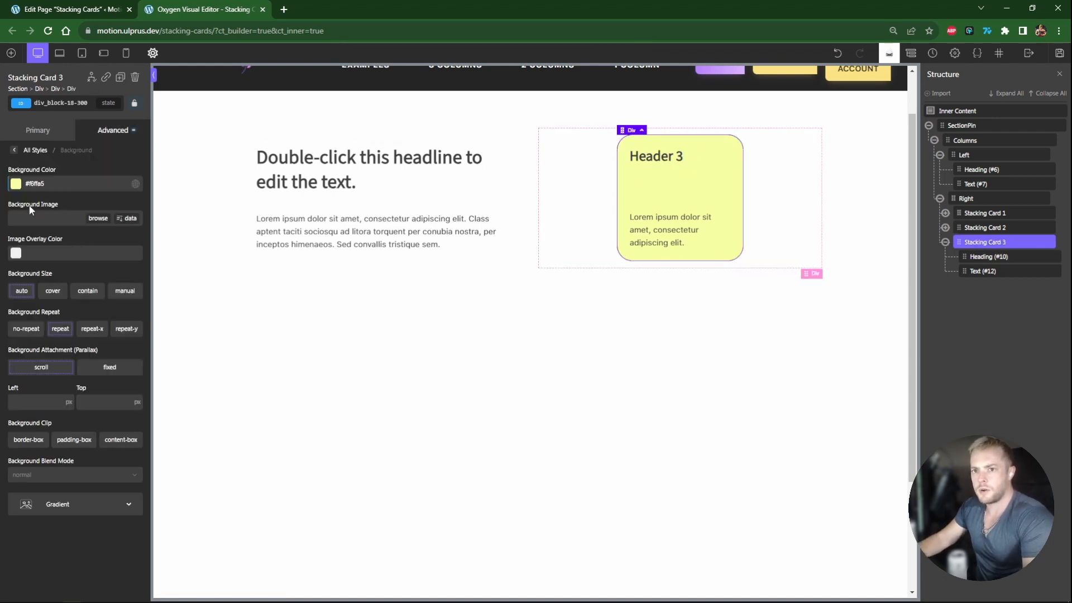
{"action": "left_click", "coordinate": [17, 184]}
{"action": "left_click", "coordinate": [100, 226]}
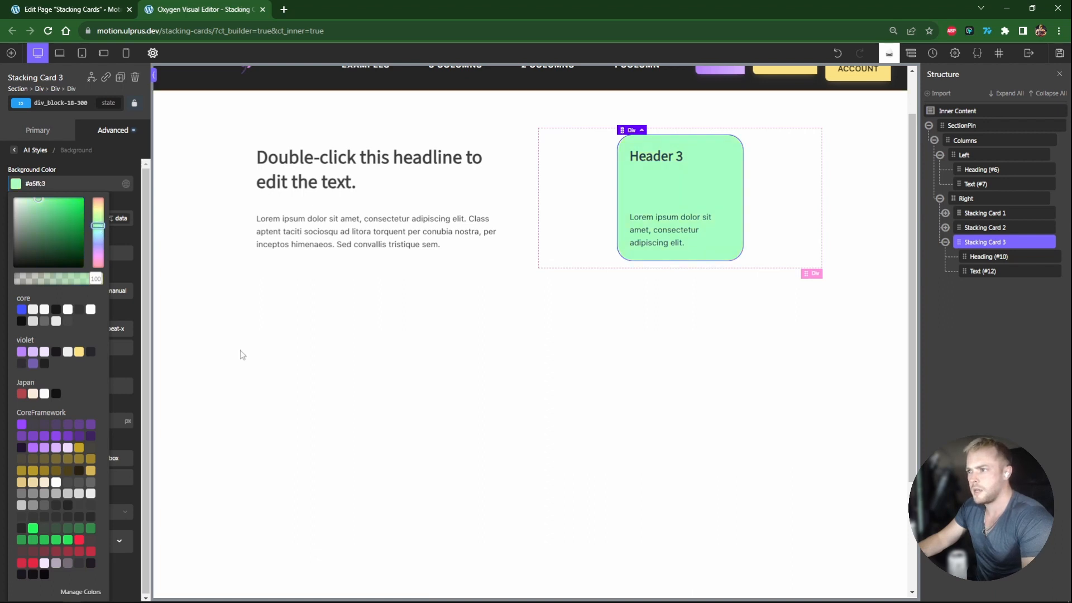
{"action": "left_click", "coordinate": [744, 310]}
{"action": "left_click", "coordinate": [944, 242]}
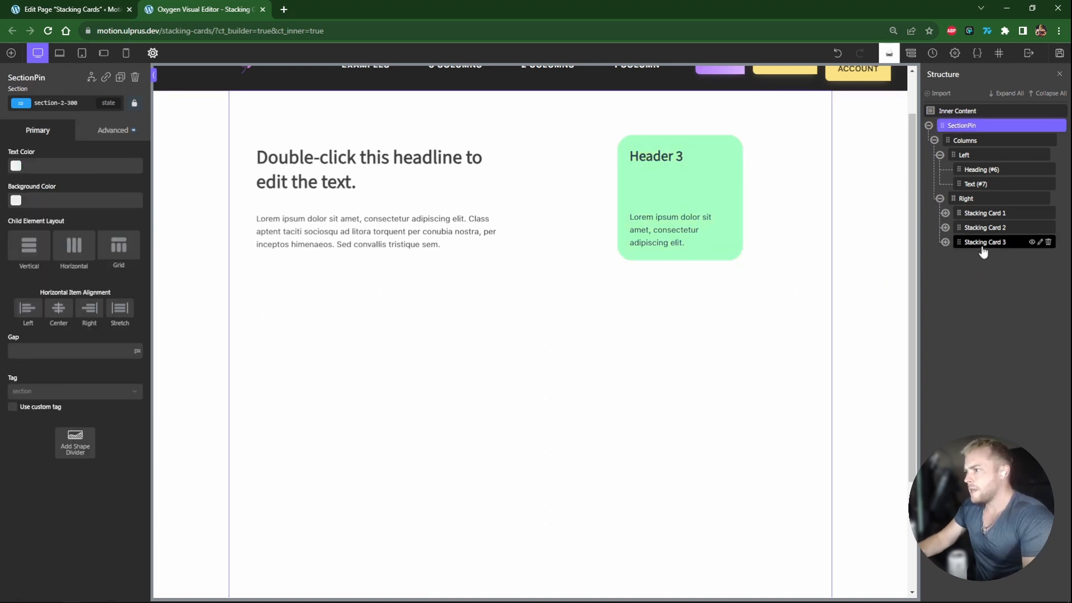
- Remove the number from the heading in Stacking Card 3, leaving only the word Header
{"action": "left_click", "coordinate": [982, 242]}
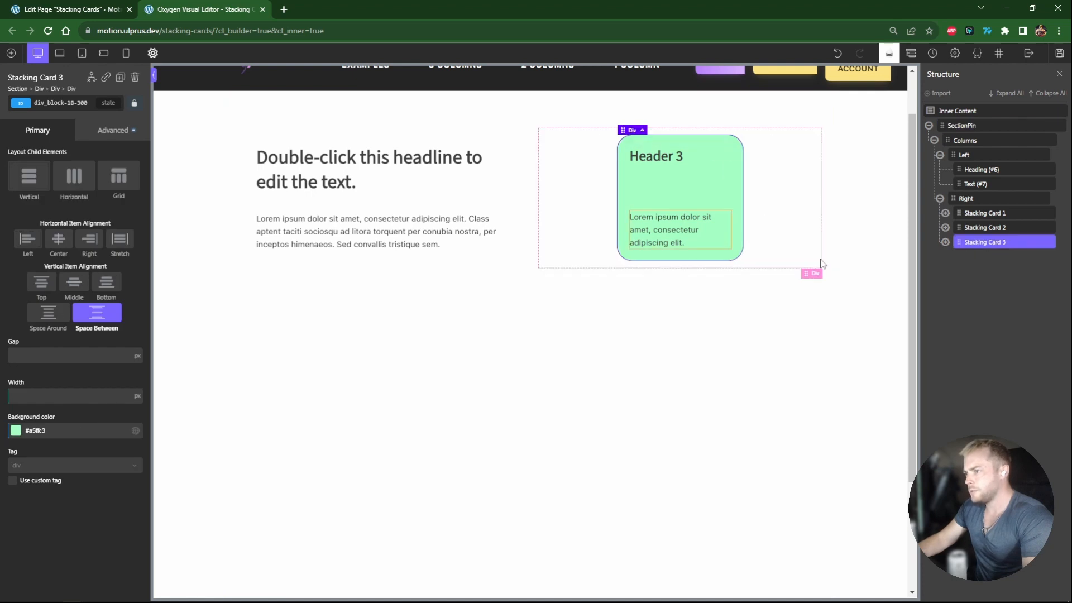
{"action": "left_click", "coordinate": [676, 162]}
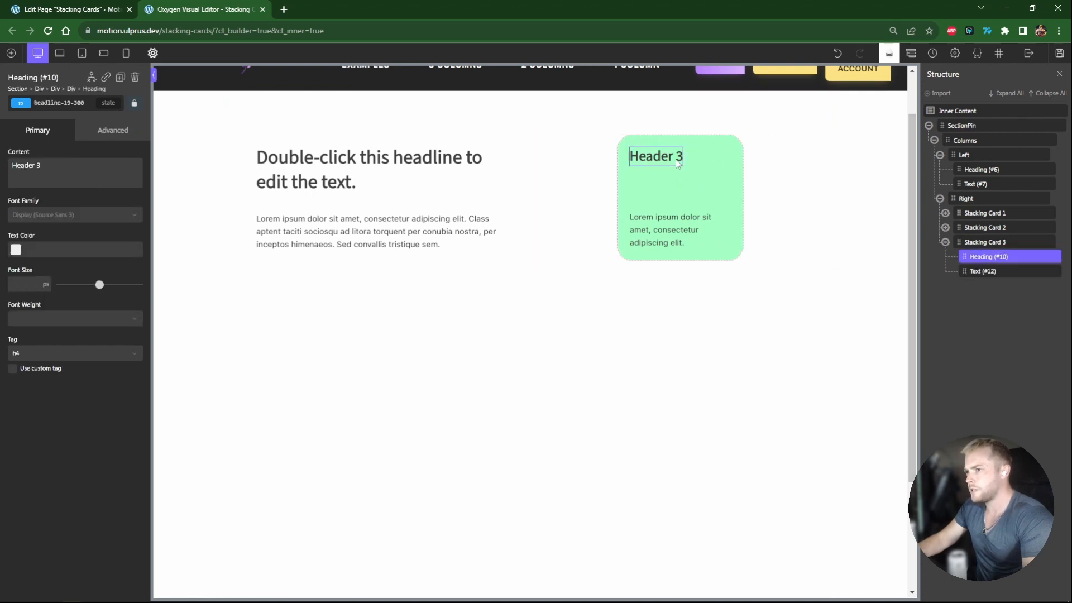
{"action": "double_click", "coordinate": [678, 163]}
{"action": "key", "text": "BackSpace"}
{"action": "type", "text": "1"}
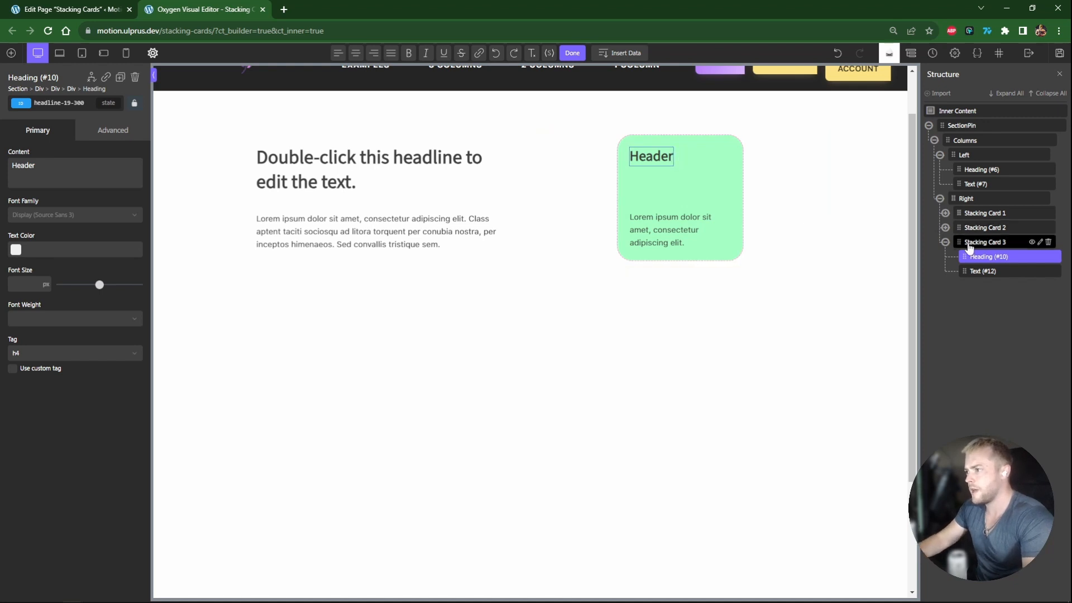
- Collapse Stacking Card 3 in the structure and hide Stacking Cards 3 and 2 to expose Stacking Card 1
{"action": "left_click", "coordinate": [945, 242]}
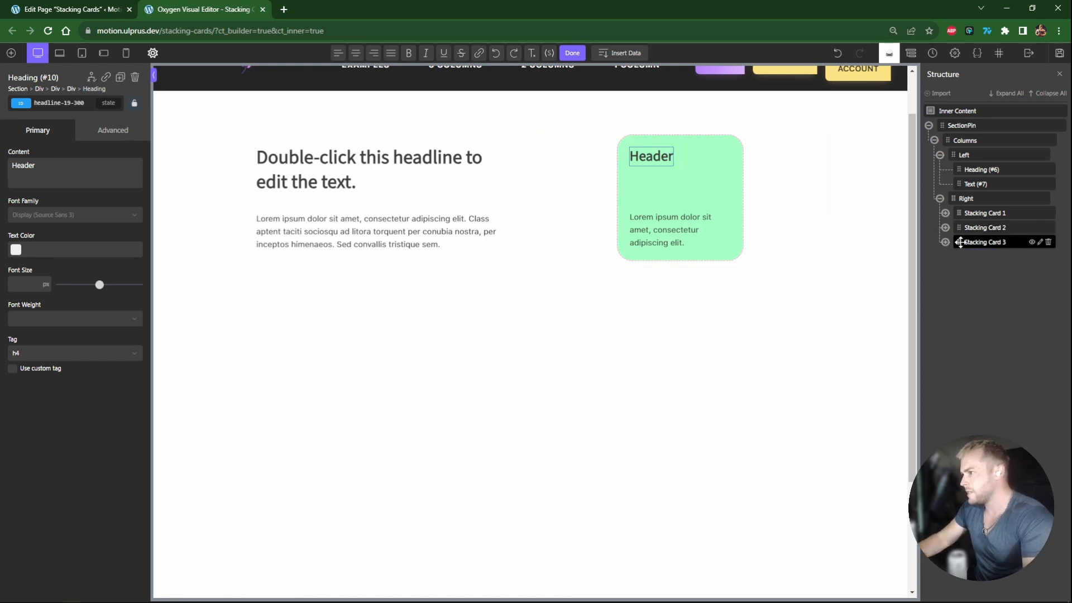
{"action": "left_click", "coordinate": [969, 231]}
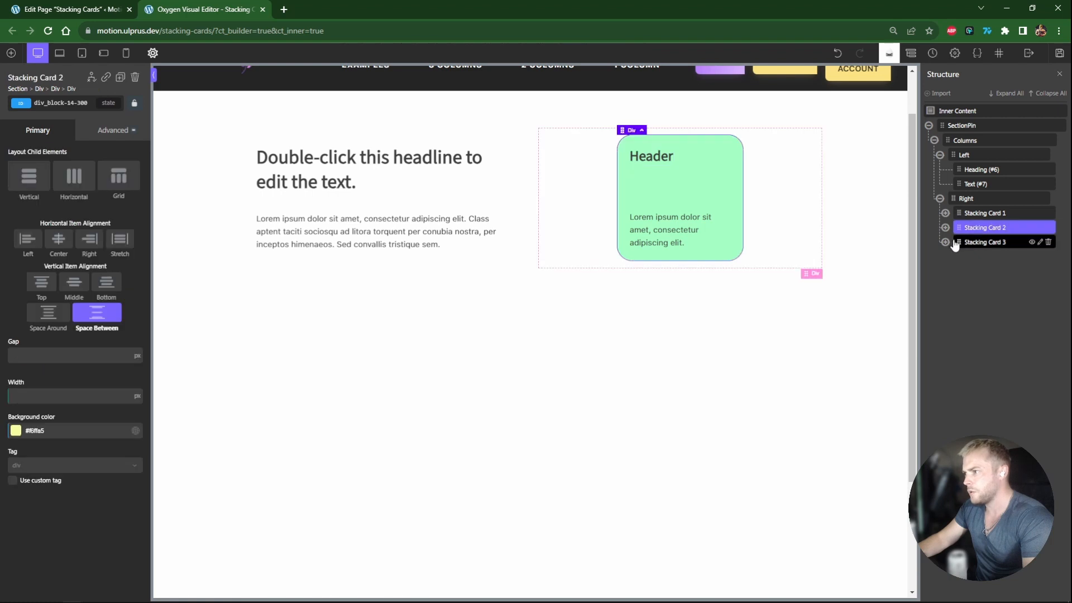
{"action": "left_click", "coordinate": [681, 169]}
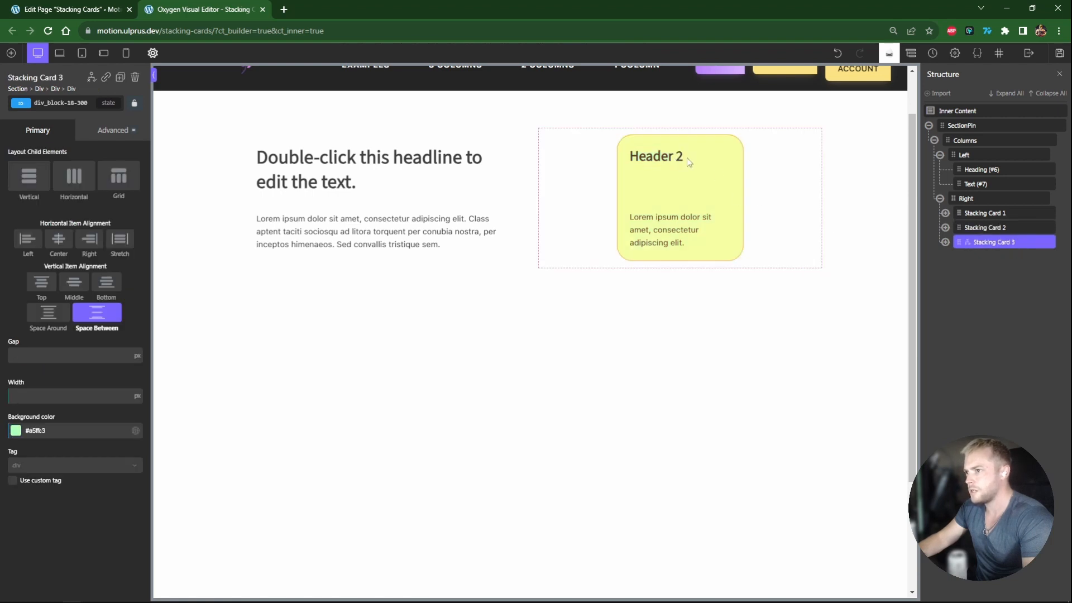
{"action": "left_click", "coordinate": [1016, 229]}
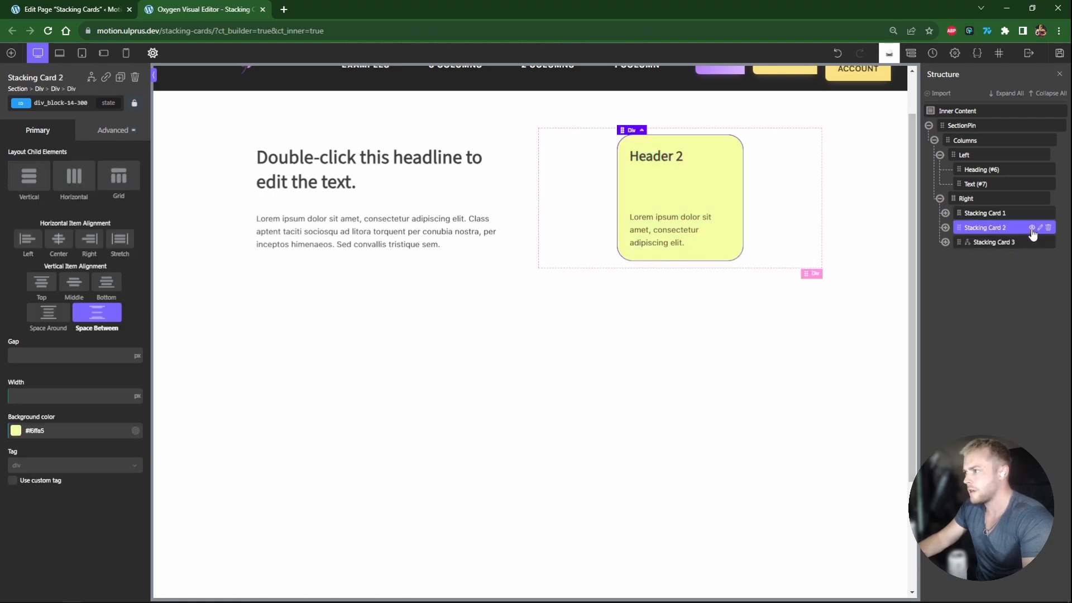
{"action": "left_click", "coordinate": [998, 214]}
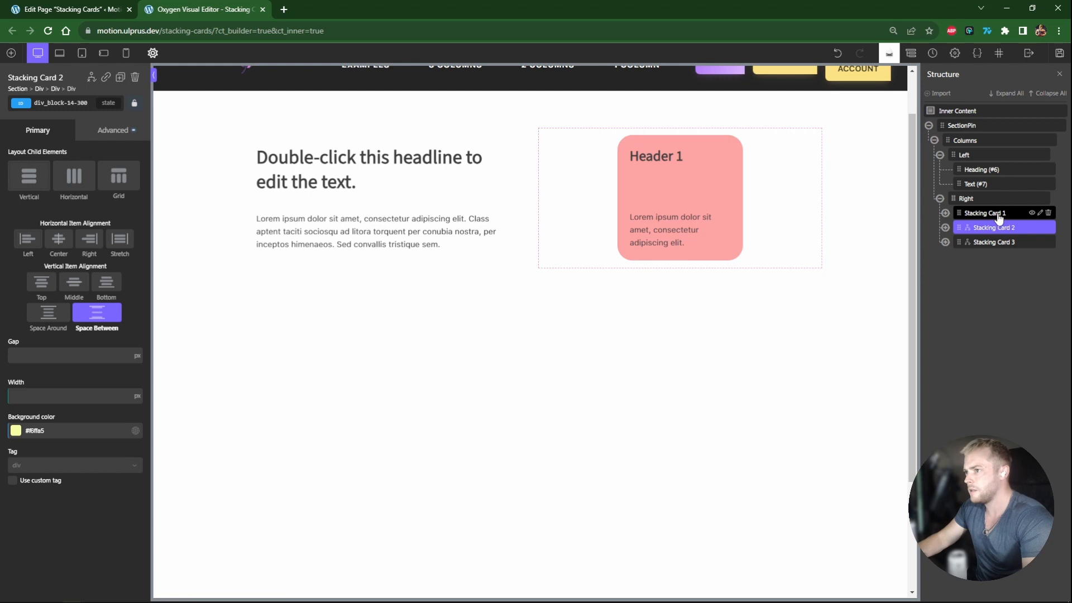
- Change the heading text in Stacking Card 1 to Header 3 and show Stacking Cards 2 and 3 again
{"action": "double_click", "coordinate": [678, 157]}
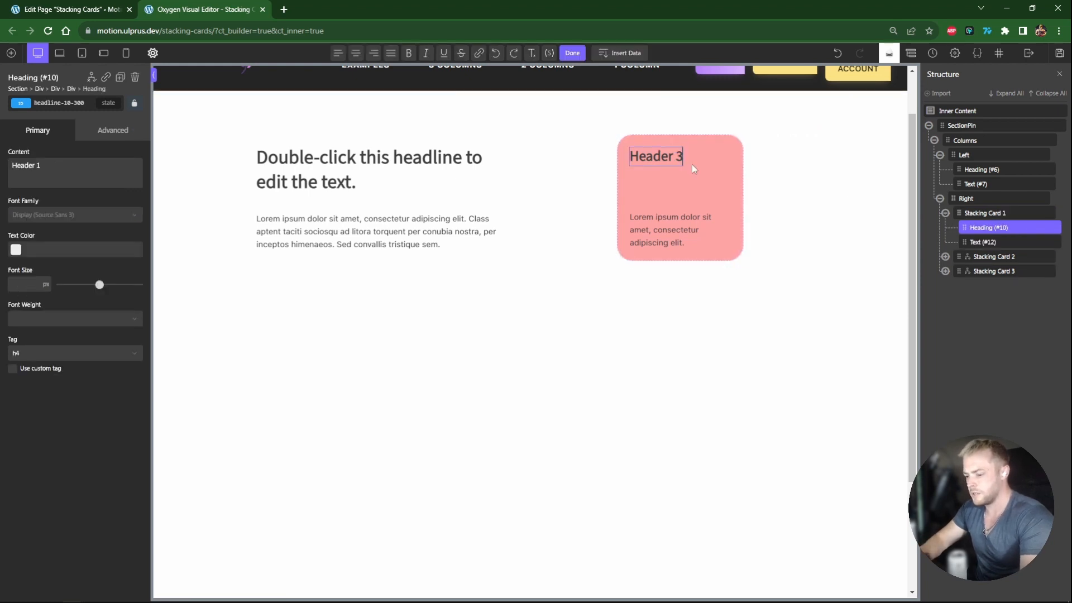
{"action": "left_click", "coordinate": [945, 213]}
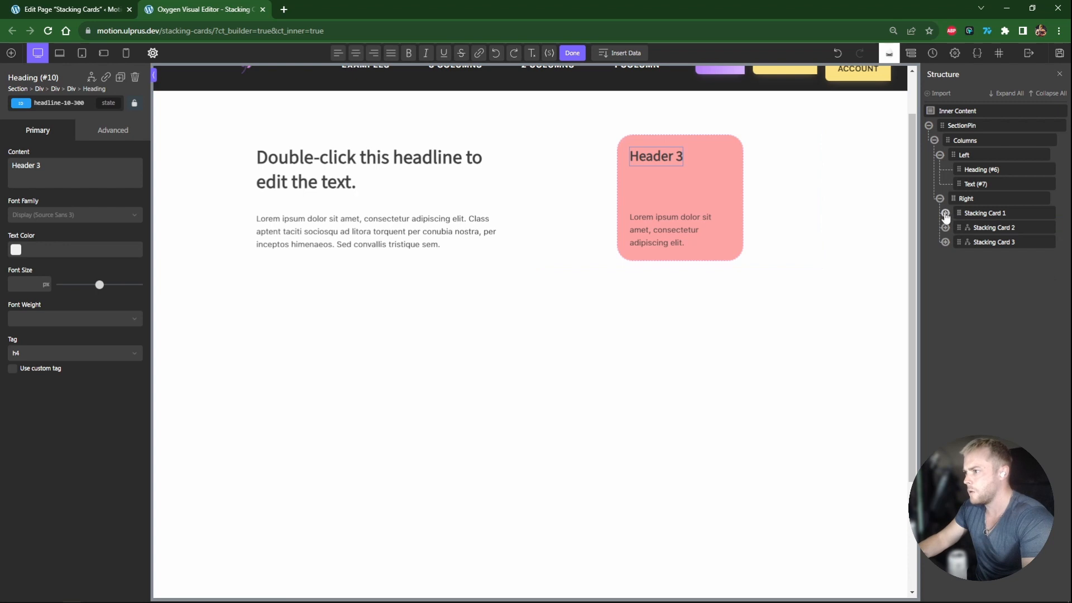
{"action": "left_click", "coordinate": [985, 228]}
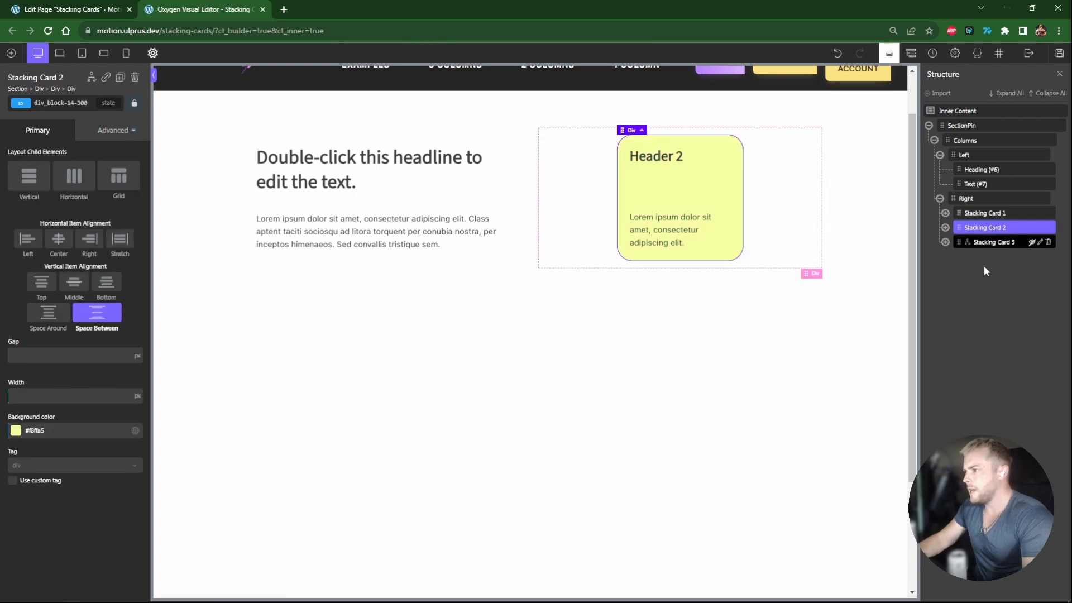
{"action": "left_click", "coordinate": [983, 242]}
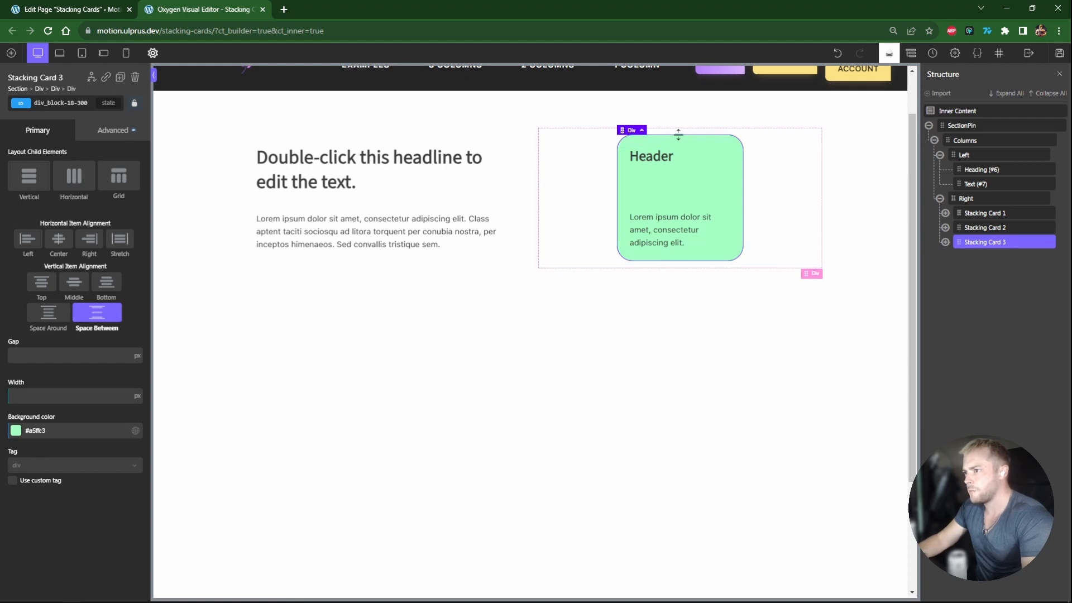
- Add a rotate transform to Stacking Card 2 with an angle of 20 degrees
{"action": "left_click", "coordinate": [985, 227]}
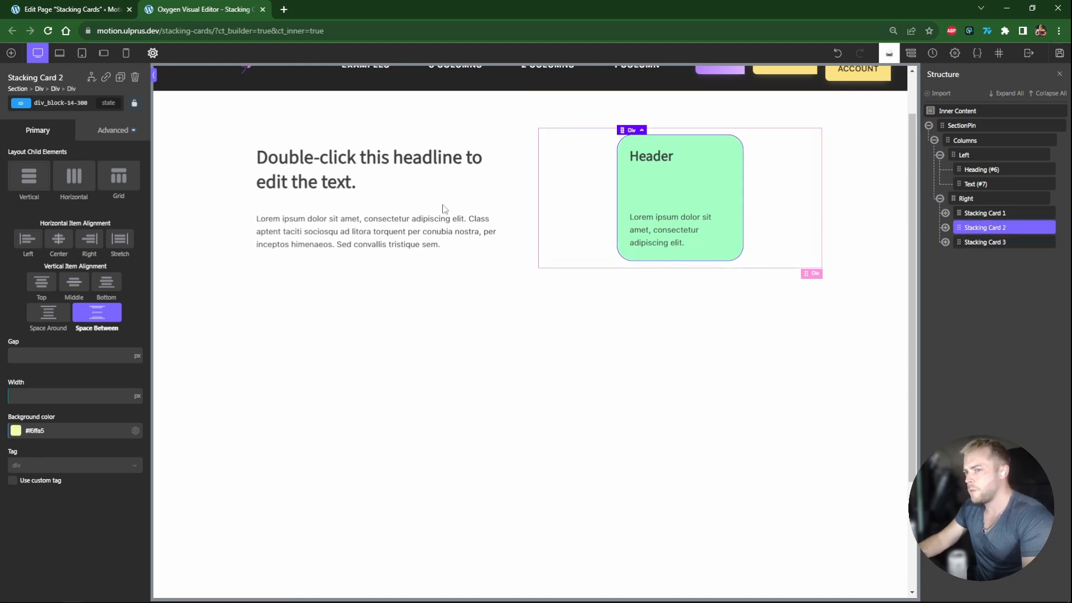
{"action": "left_click", "coordinate": [118, 134]}
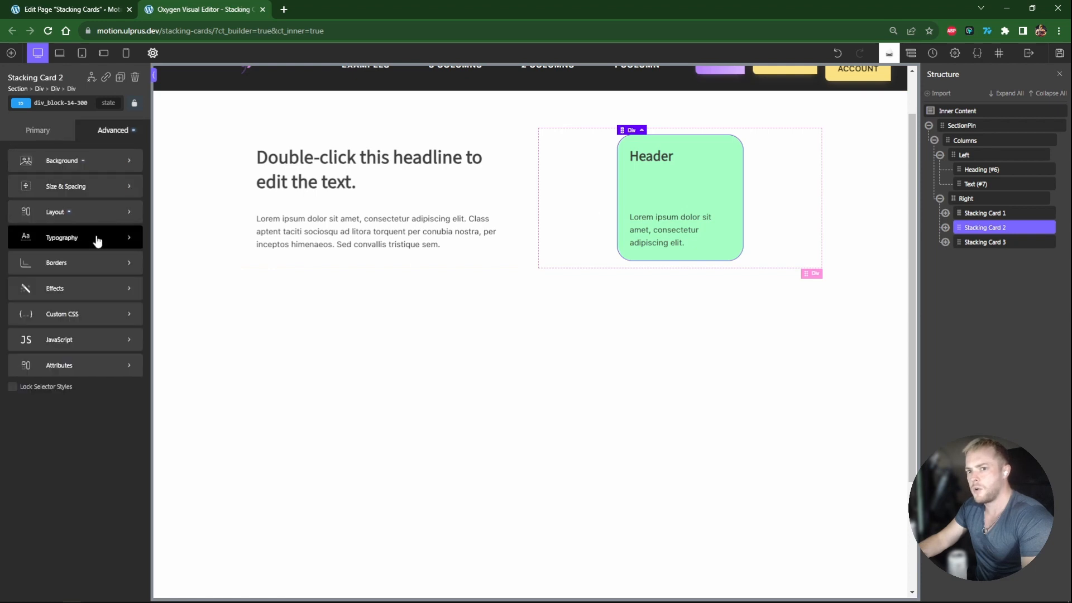
{"action": "left_click", "coordinate": [77, 291]}
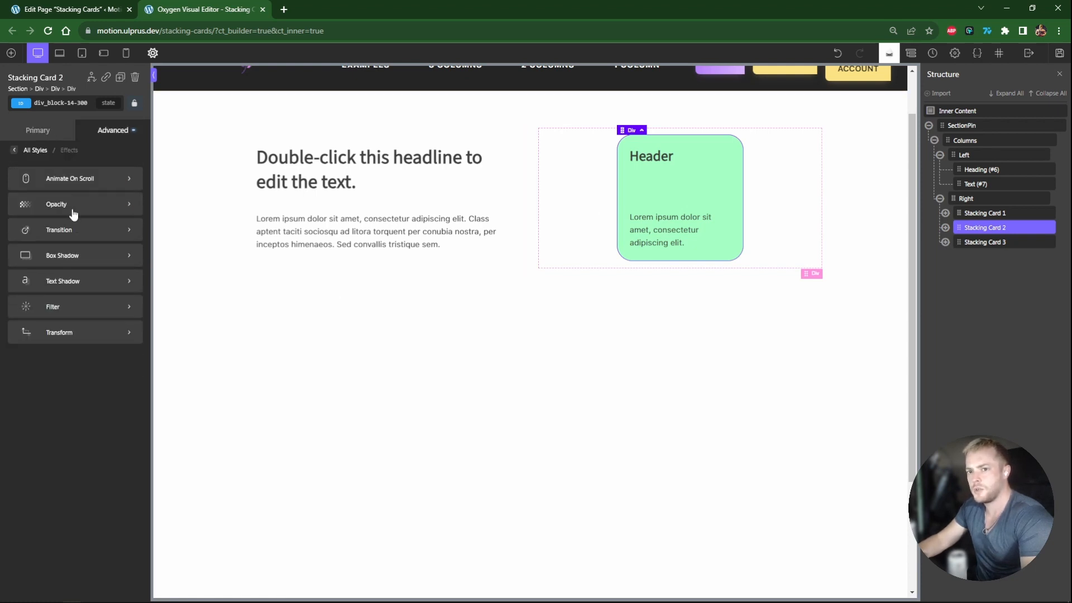
{"action": "left_click", "coordinate": [61, 333]}
{"action": "left_click", "coordinate": [50, 174]}
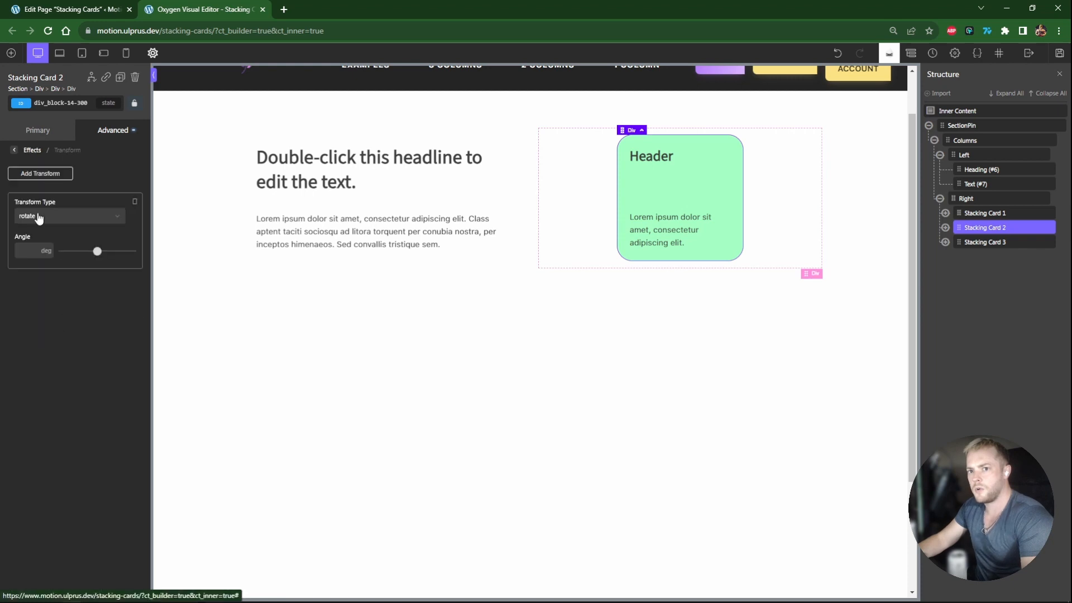
{"action": "left_click", "coordinate": [33, 250]}
{"action": "type", "text": "20"}
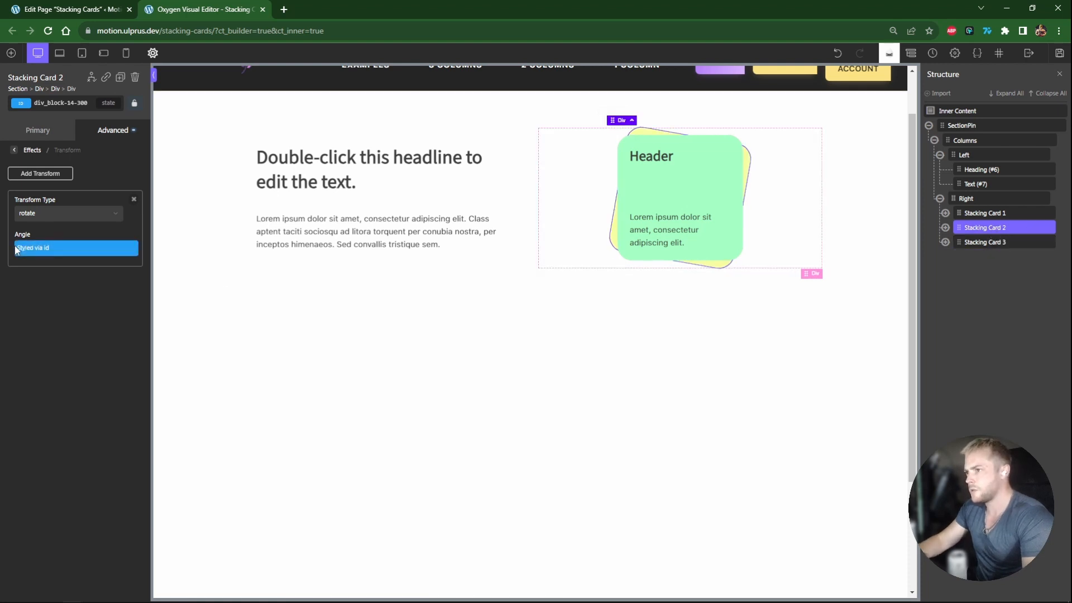
{"action": "left_click", "coordinate": [17, 249]}
{"action": "type", "text": "0"}
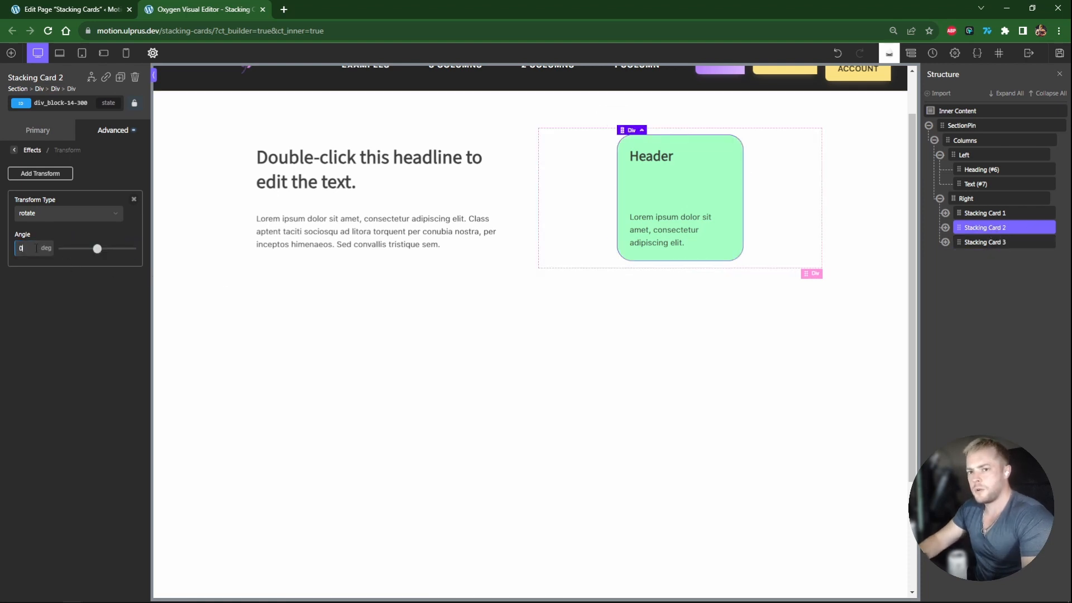
{"action": "type", "text": "2"}
- Add a rotate transform to Stacking Card 1 with an angle of 40 degrees
{"action": "left_click", "coordinate": [985, 214]}
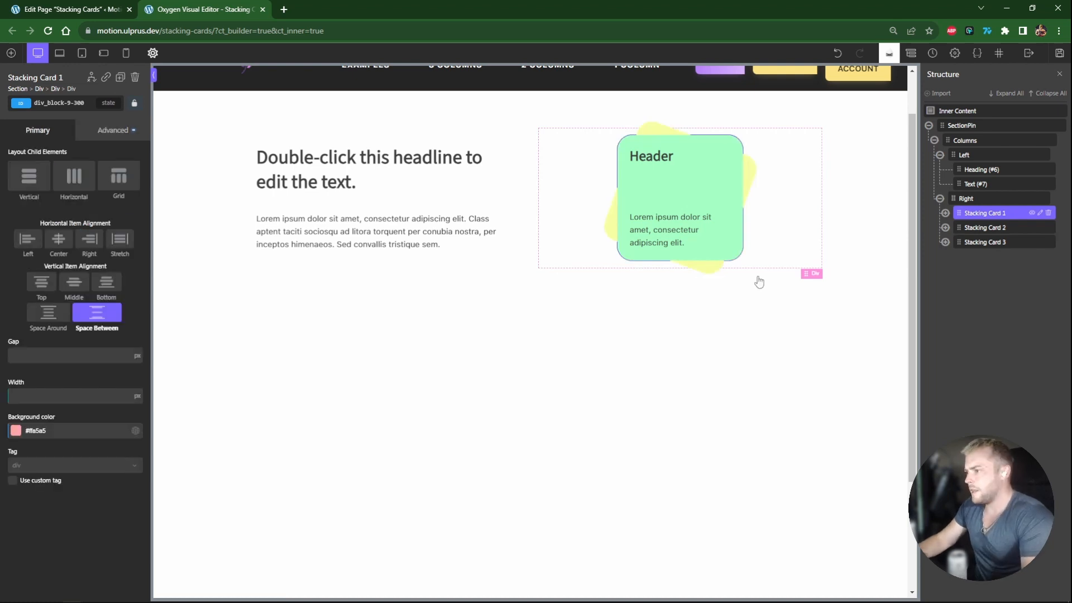
{"action": "left_click", "coordinate": [113, 130]}
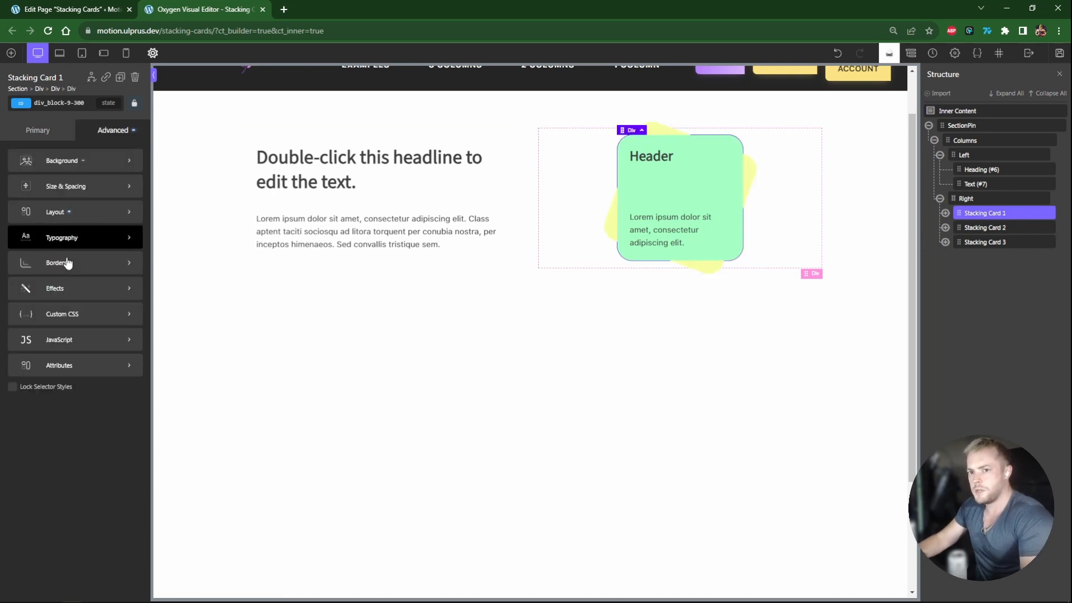
{"action": "left_click", "coordinate": [70, 289]}
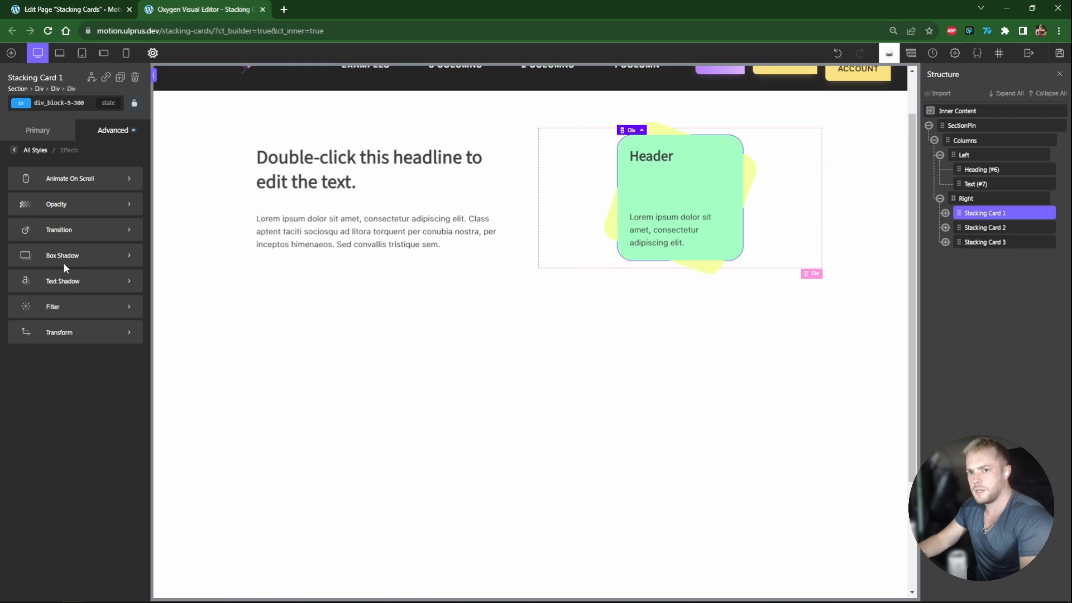
{"action": "left_click", "coordinate": [58, 333]}
{"action": "left_click", "coordinate": [51, 174]}
{"action": "left_click", "coordinate": [34, 248]}
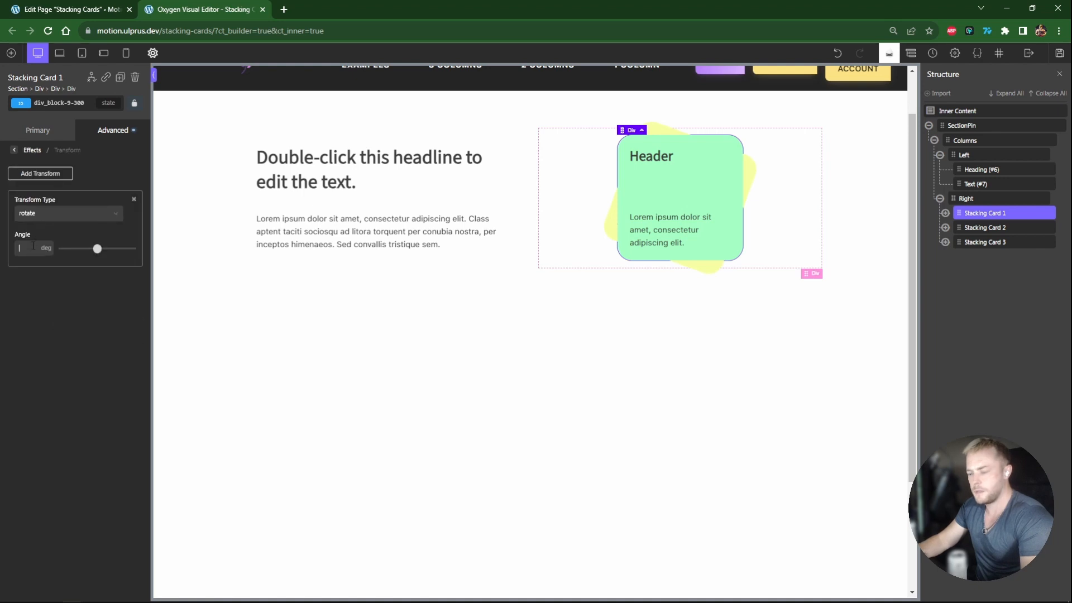
{"action": "type", "text": "40"}
- Set SectionPin's child layout to horizontal, with middle vertical and center horizontal item alignment
{"action": "left_click", "coordinate": [275, 383]}
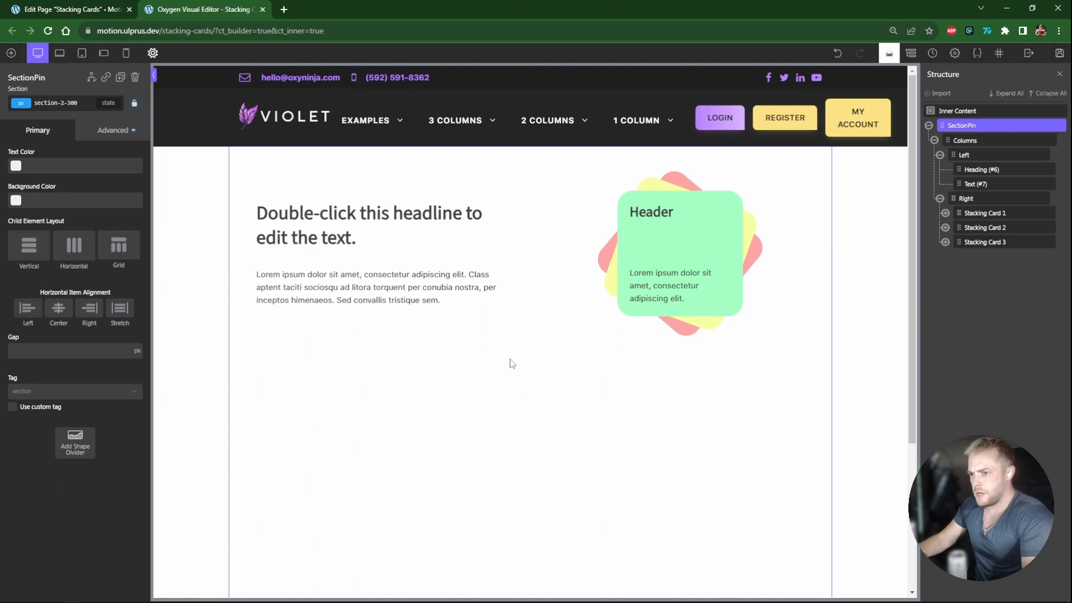
{"action": "scroll", "coordinate": [497, 357], "scroll_direction": "down", "scroll_amount": 2}
{"action": "scroll", "coordinate": [270, 302], "scroll_direction": "up", "scroll_amount": 2}
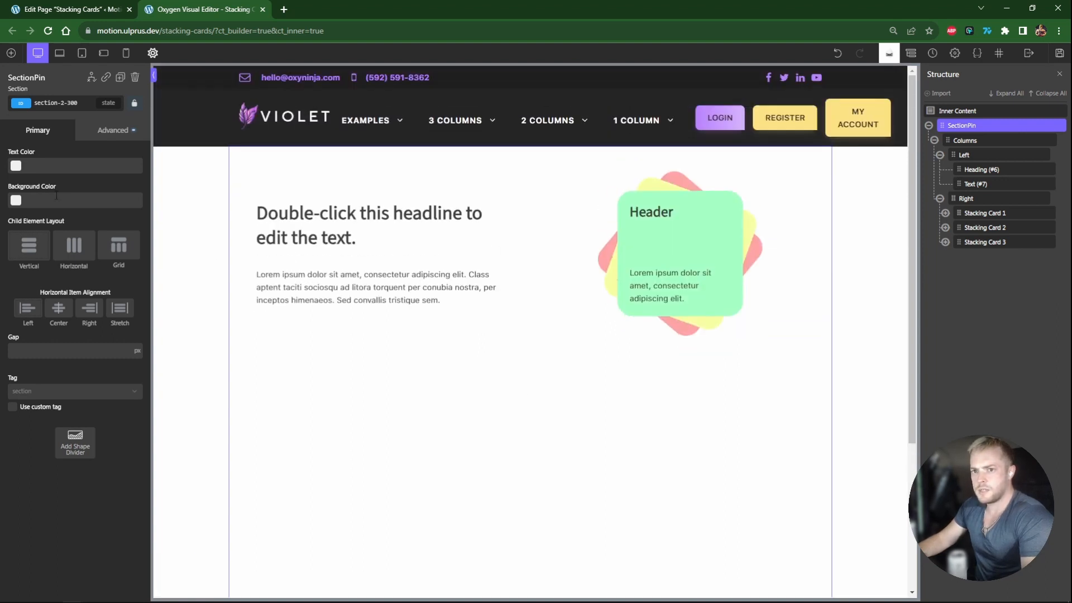
{"action": "left_click", "coordinate": [74, 249]}
{"action": "left_click", "coordinate": [58, 307]}
{"action": "left_click", "coordinate": [74, 350]}
{"action": "scroll", "coordinate": [483, 294], "scroll_direction": "down", "scroll_amount": 1}
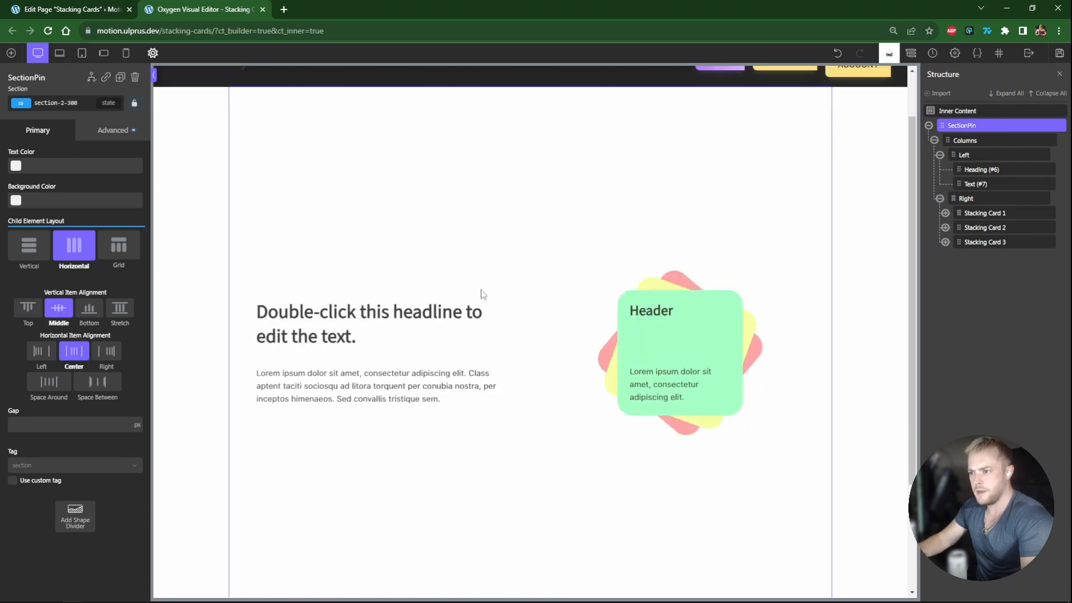
- Check the smaller breakpoints and, in phone landscape view, set the top margin of the Right div's ID to var(--space-xl)
{"action": "left_click", "coordinate": [60, 52]}
{"action": "left_click", "coordinate": [82, 53]}
{"action": "left_click", "coordinate": [103, 52]}
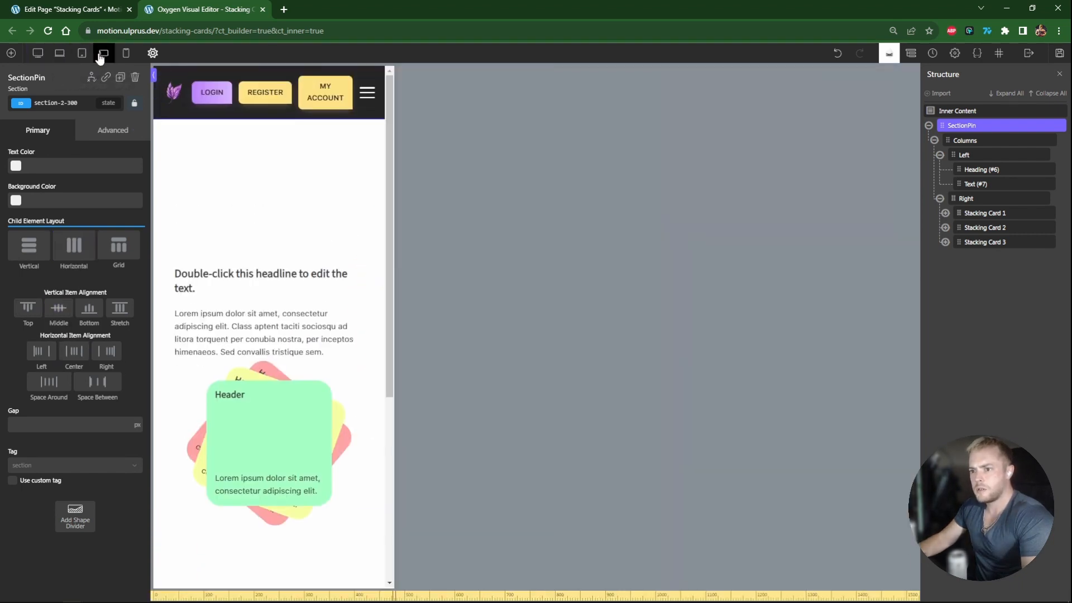
{"action": "left_click", "coordinate": [369, 396]}
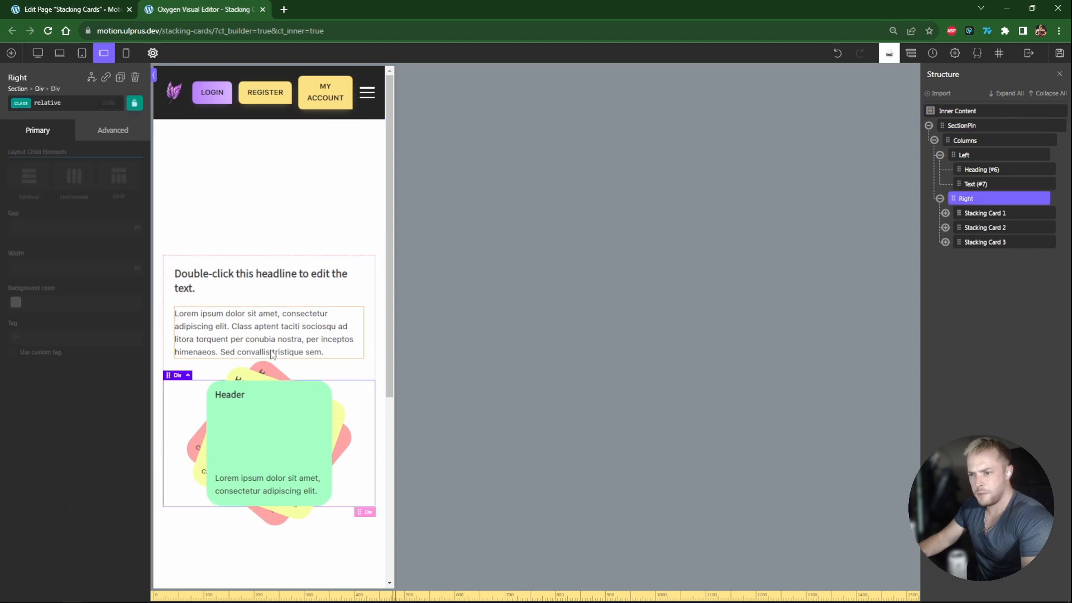
{"action": "left_click", "coordinate": [64, 98]}
{"action": "left_click", "coordinate": [56, 149]}
{"action": "left_click", "coordinate": [113, 130]}
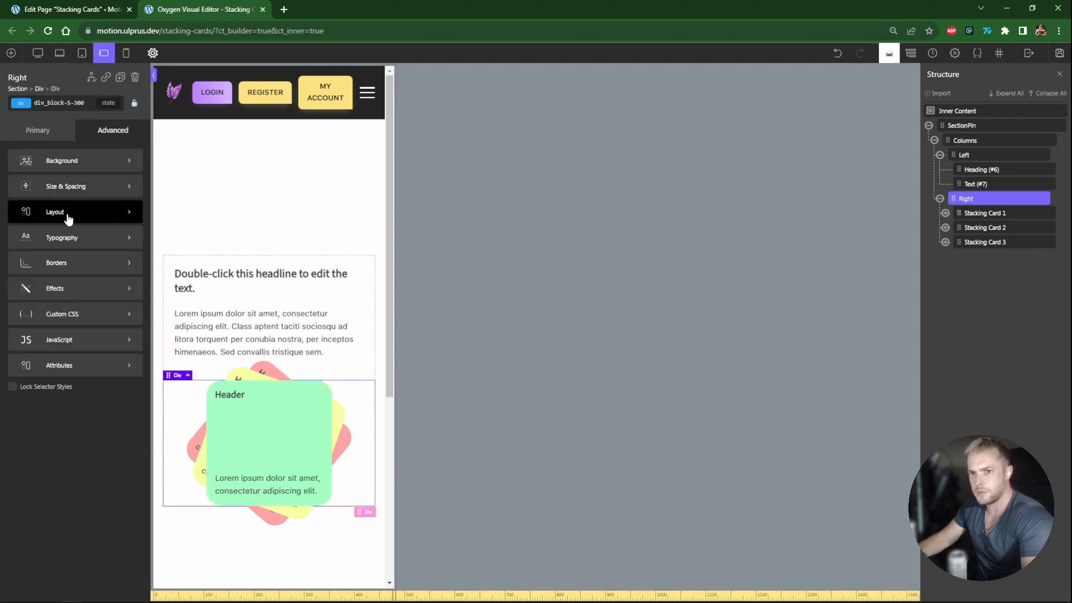
{"action": "left_click", "coordinate": [66, 187]}
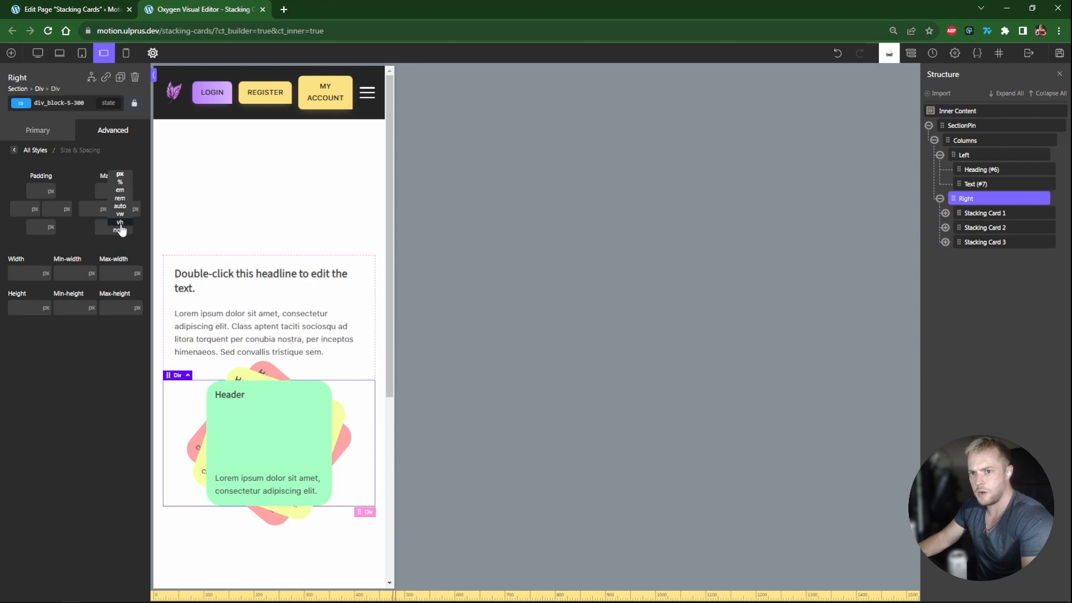
{"action": "left_click", "coordinate": [119, 192]}
{"action": "type", "text": "var(--space-xl"}
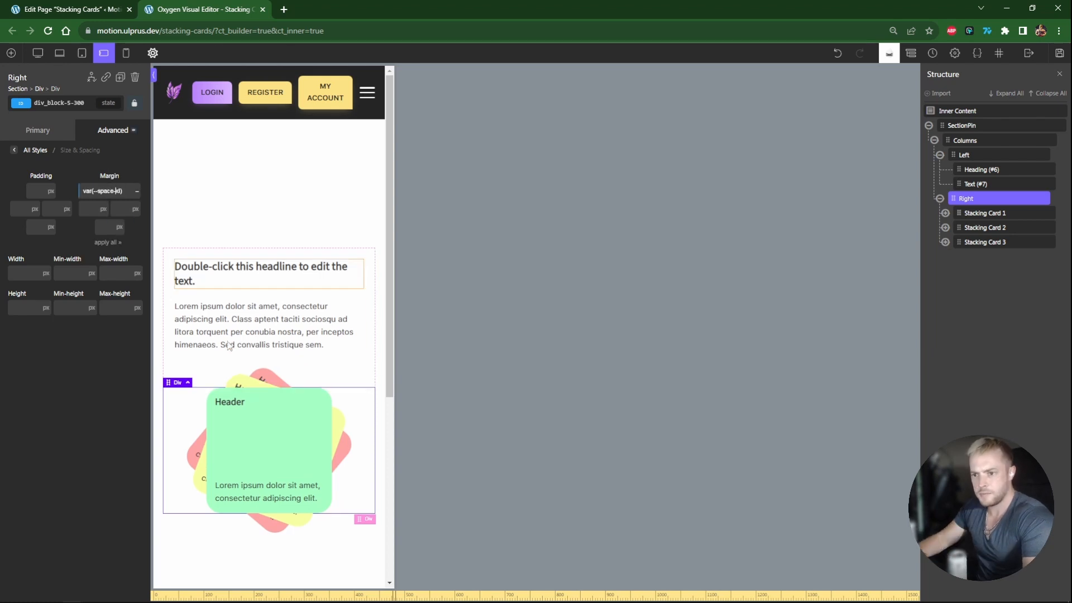
- Return to the desktop view and rename SectionPin's ID to section-pin
{"action": "left_click", "coordinate": [316, 373]}
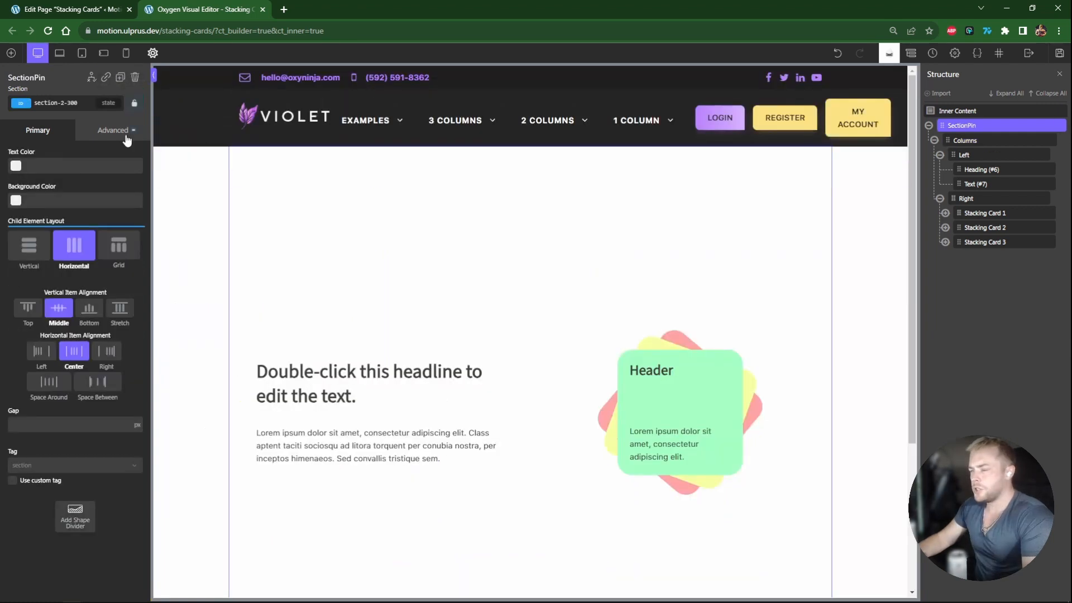
{"action": "left_click", "coordinate": [69, 106]}
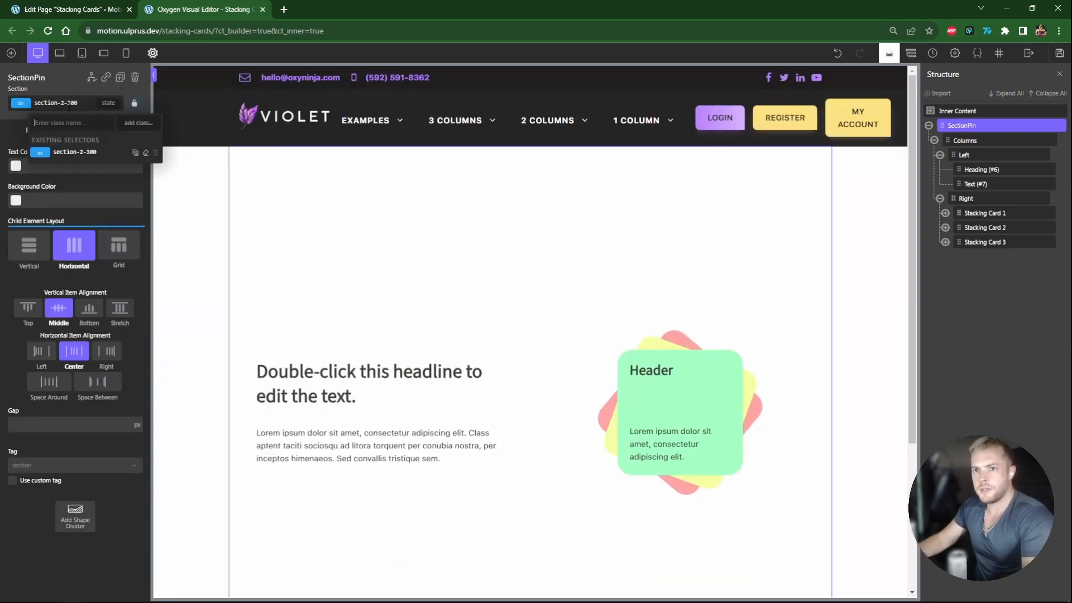
{"action": "left_click", "coordinate": [68, 103]}
{"action": "type", "text": "s"}
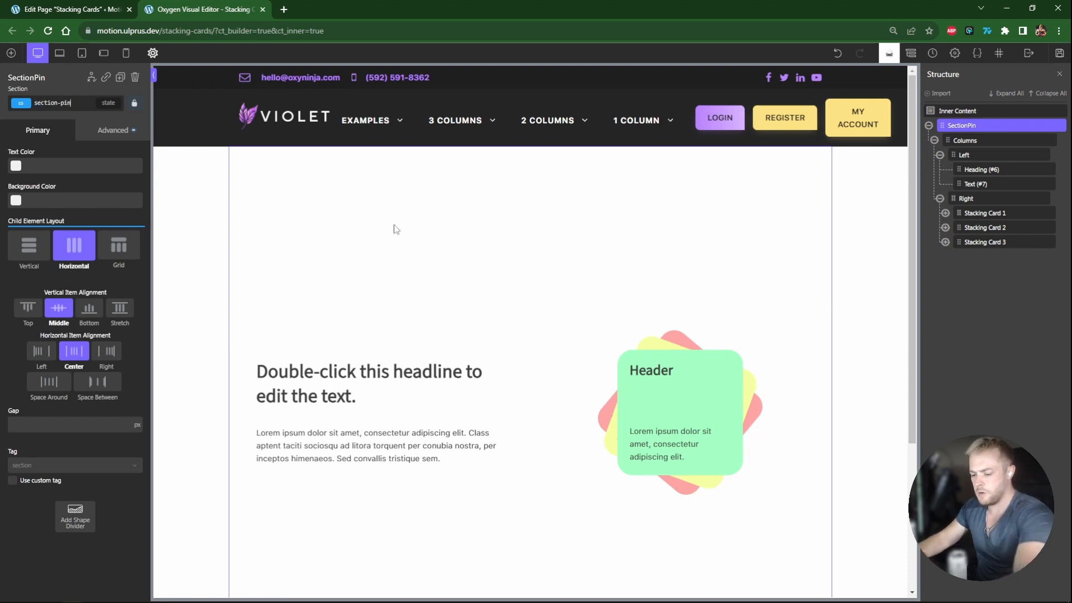
- Collapse the SectionPin structure tree and save the page
{"action": "scroll", "coordinate": [394, 229], "scroll_direction": "down", "scroll_amount": 2}
{"action": "left_click", "coordinate": [939, 198]}
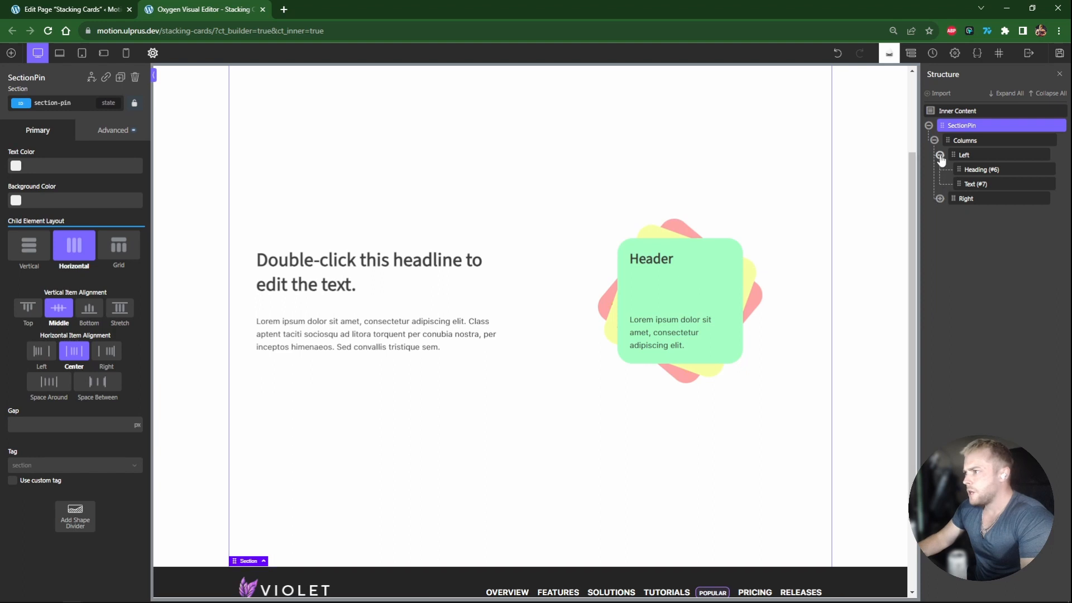
{"action": "left_click", "coordinate": [939, 155]}
{"action": "left_click", "coordinate": [928, 125]}
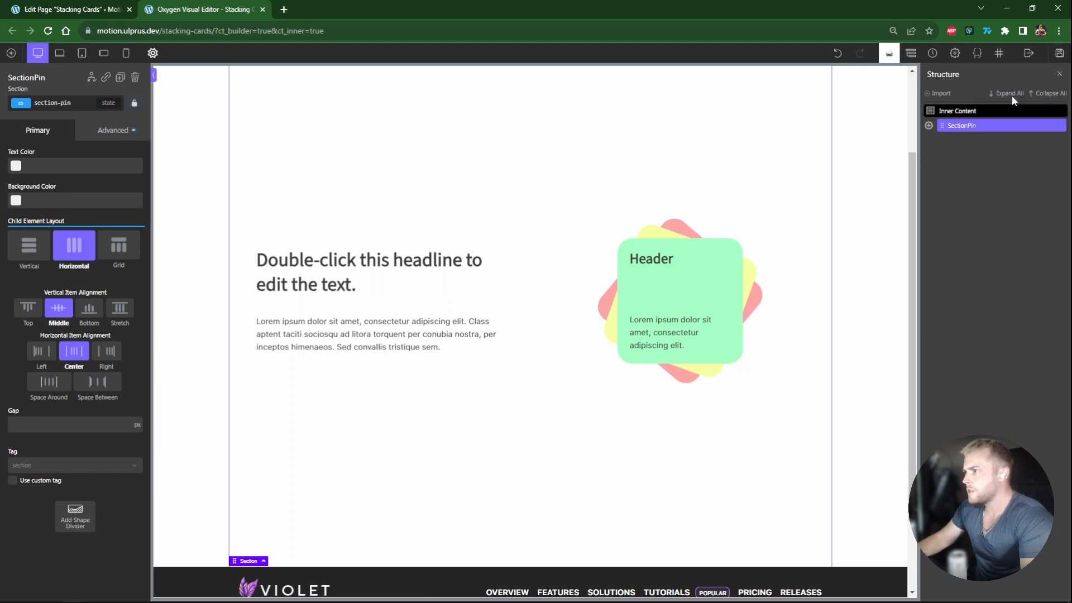
{"action": "left_click", "coordinate": [1056, 54]}
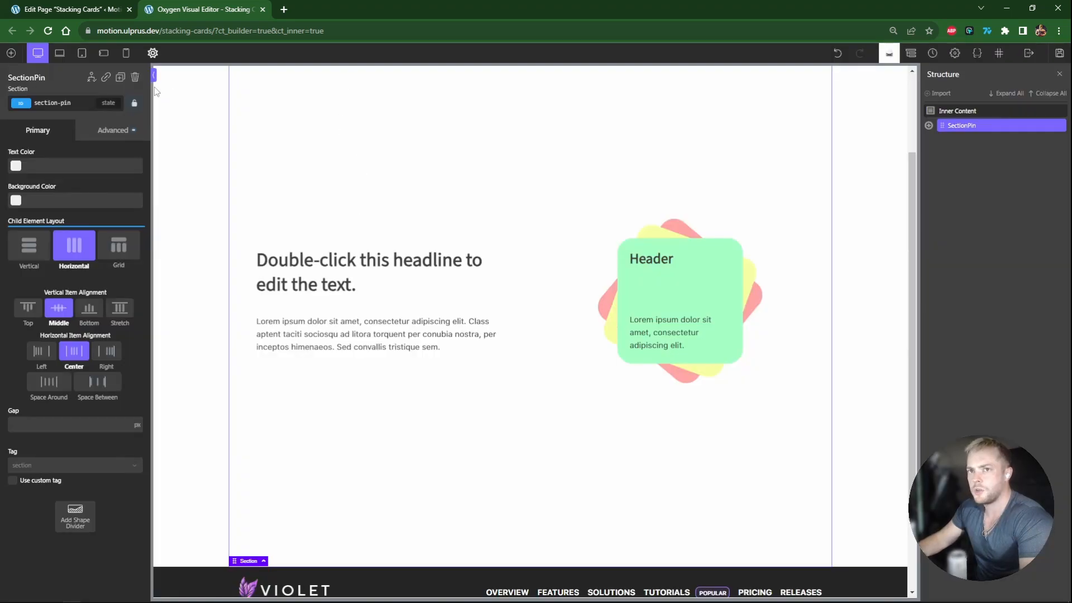
- Switch to the Motion.page builder and create a new timeline
{"action": "left_click", "coordinate": [77, 6]}
{"action": "left_click", "coordinate": [19, 64]}
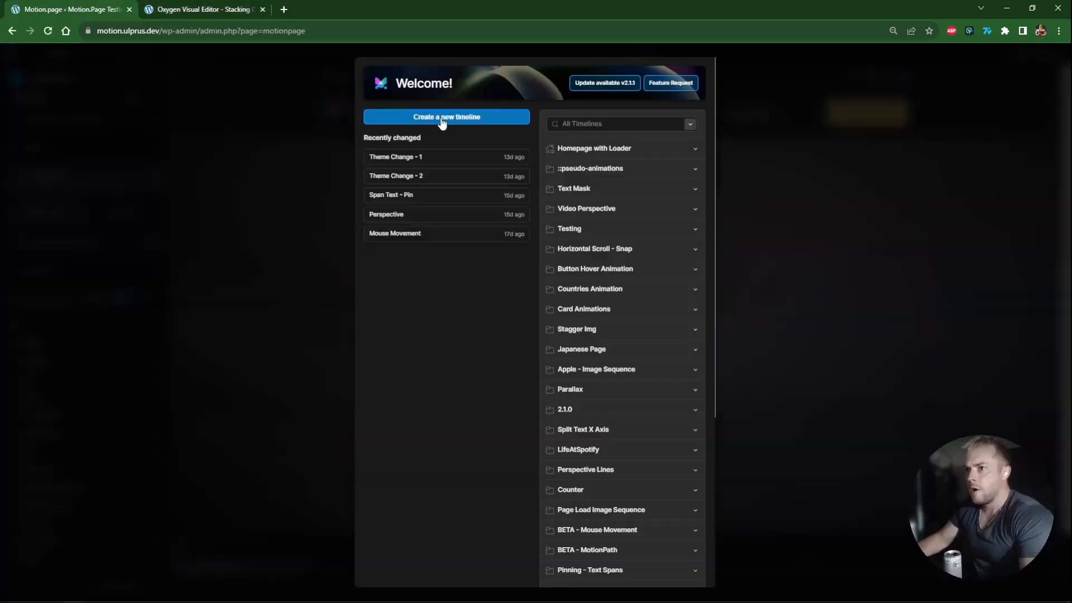
{"action": "left_click", "coordinate": [441, 117]}
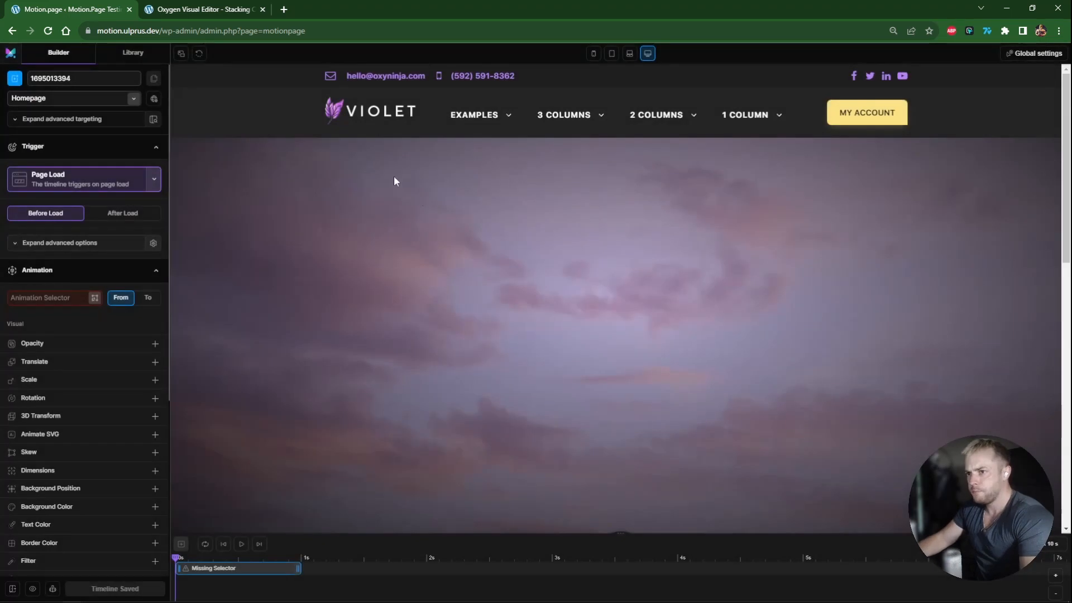
- Rename the timeline as Stacking Cards and target it at the Stacking Cards page
{"action": "left_click", "coordinate": [76, 79]}
{"action": "type", "text": "Stacking Cards"}
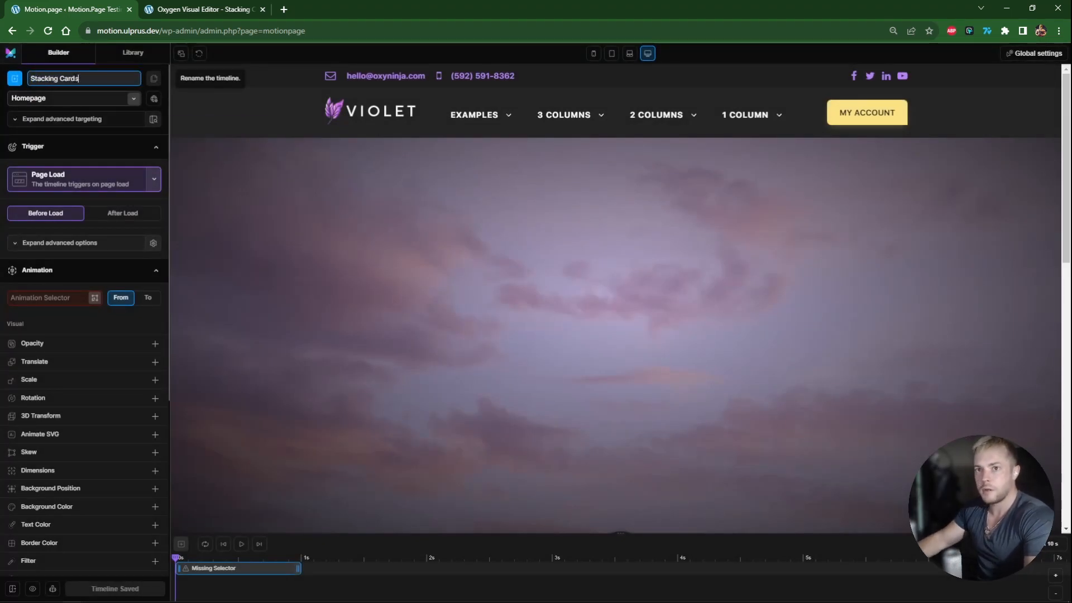
{"action": "left_click", "coordinate": [95, 99]}
{"action": "scroll", "coordinate": [79, 224], "scroll_direction": "down", "scroll_amount": 5}
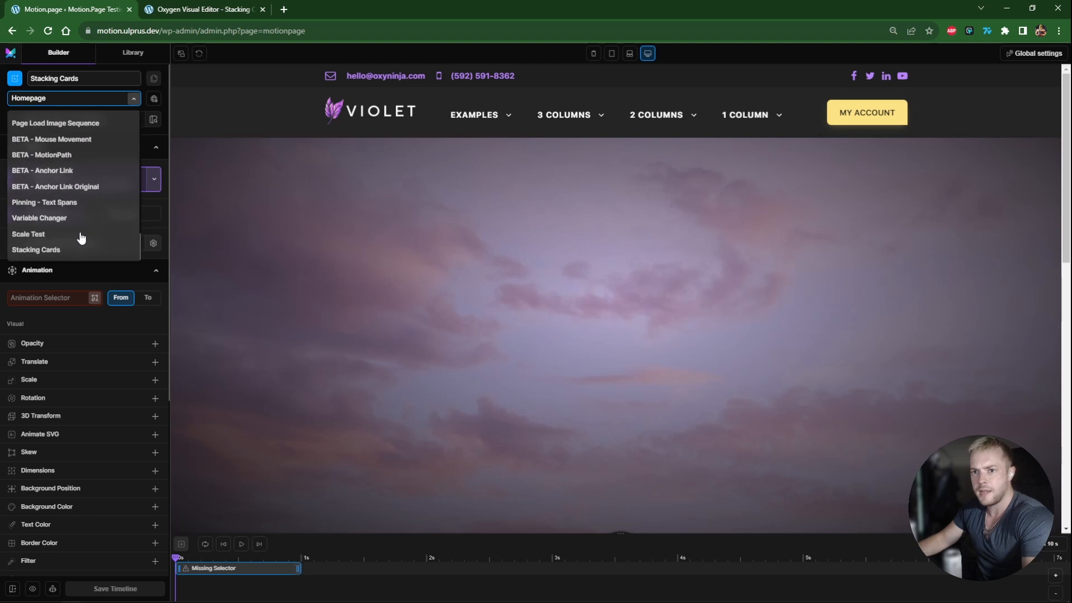
{"action": "left_click", "coordinate": [41, 249]}
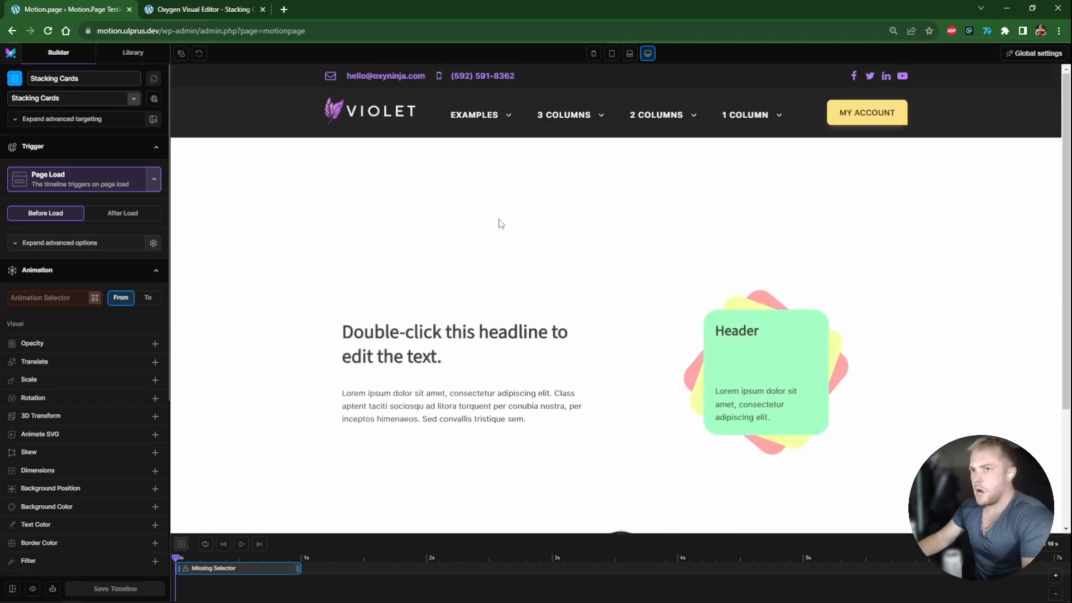
- Switch to the Oxygen editor, add two empty sections inside Inner Content, and place one above and one below SectionPin
{"action": "left_click", "coordinate": [196, 9]}
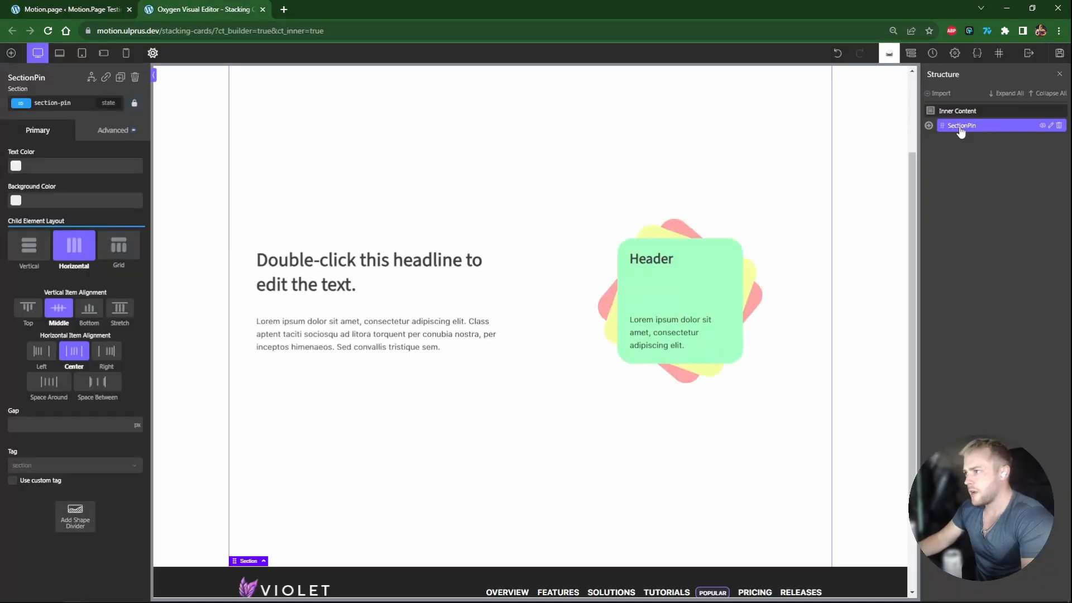
{"action": "left_click", "coordinate": [949, 110]}
{"action": "left_click", "coordinate": [10, 52]}
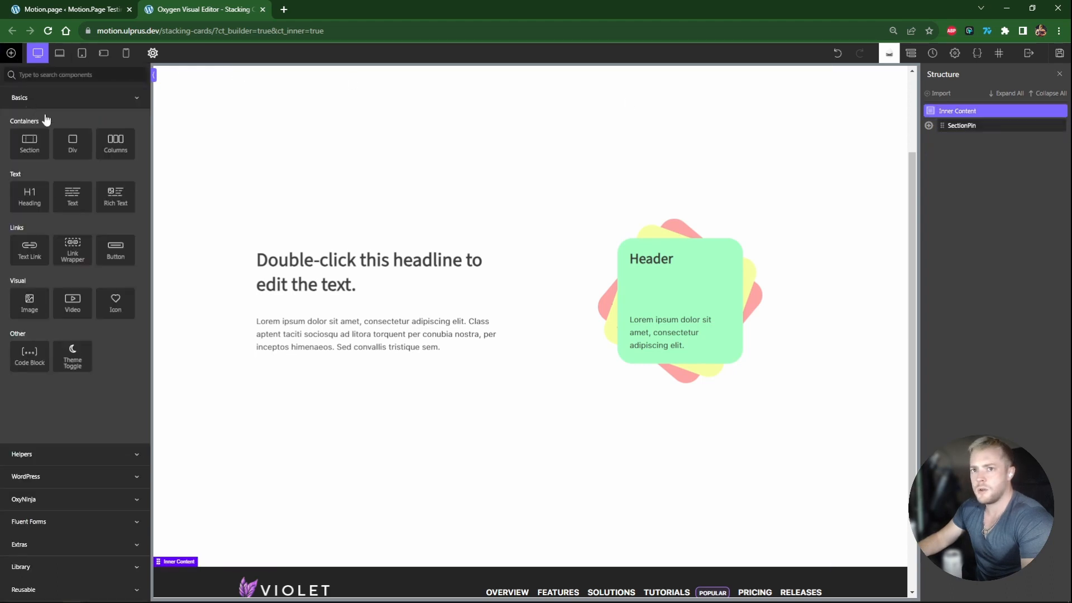
{"action": "left_click", "coordinate": [32, 147]}
{"action": "key", "text": "ctrl+d"}
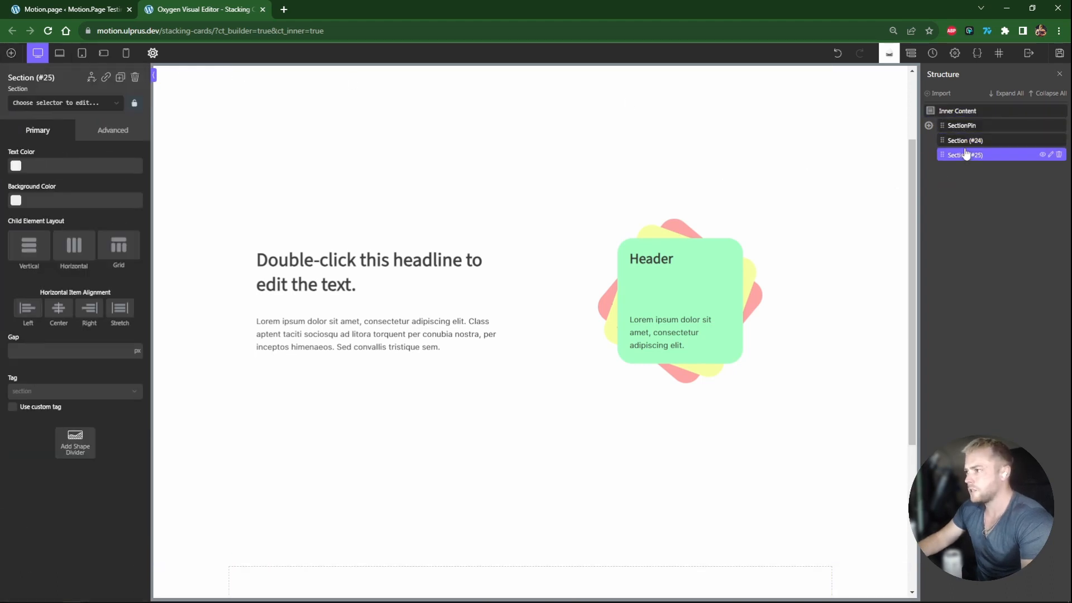
{"action": "left_click_drag", "start_coordinate": [965, 146], "coordinate": [965, 124]}
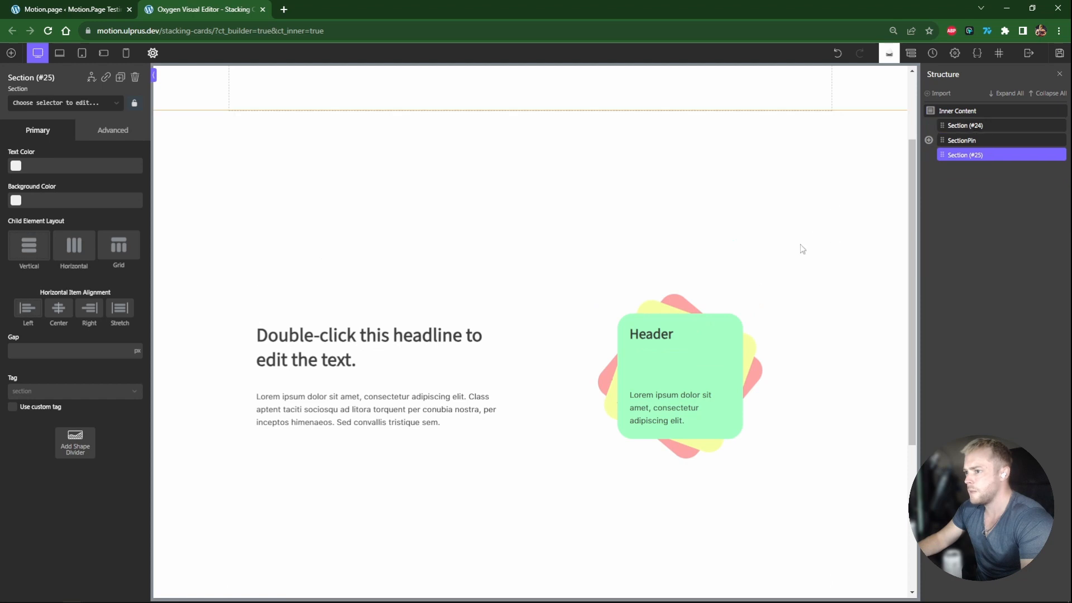
- Set the height of the empty section above SectionPin to 50vh
{"action": "scroll", "coordinate": [781, 266], "scroll_direction": "down", "scroll_amount": 1}
{"action": "left_click", "coordinate": [964, 125]}
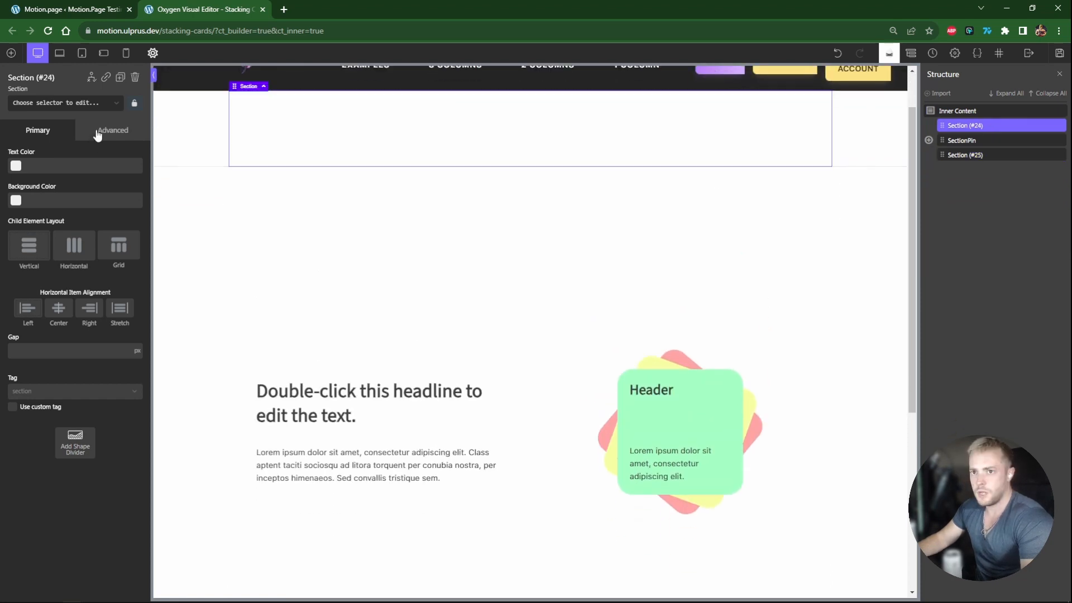
{"action": "left_click", "coordinate": [112, 130]}
{"action": "left_click", "coordinate": [60, 190]}
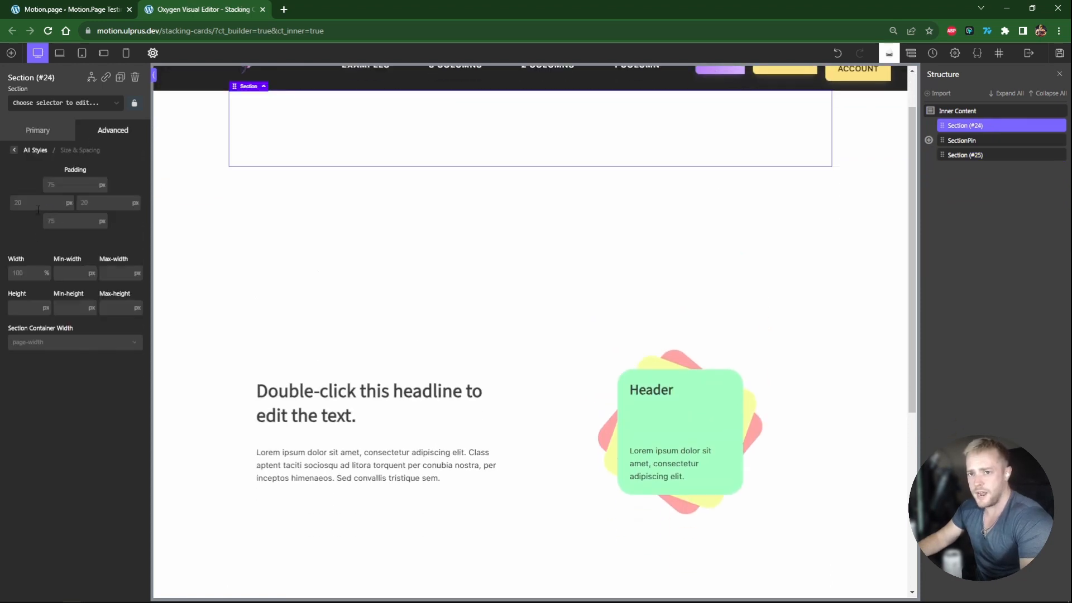
{"action": "left_click", "coordinate": [29, 305]}
{"action": "type", "text": "50vh"}
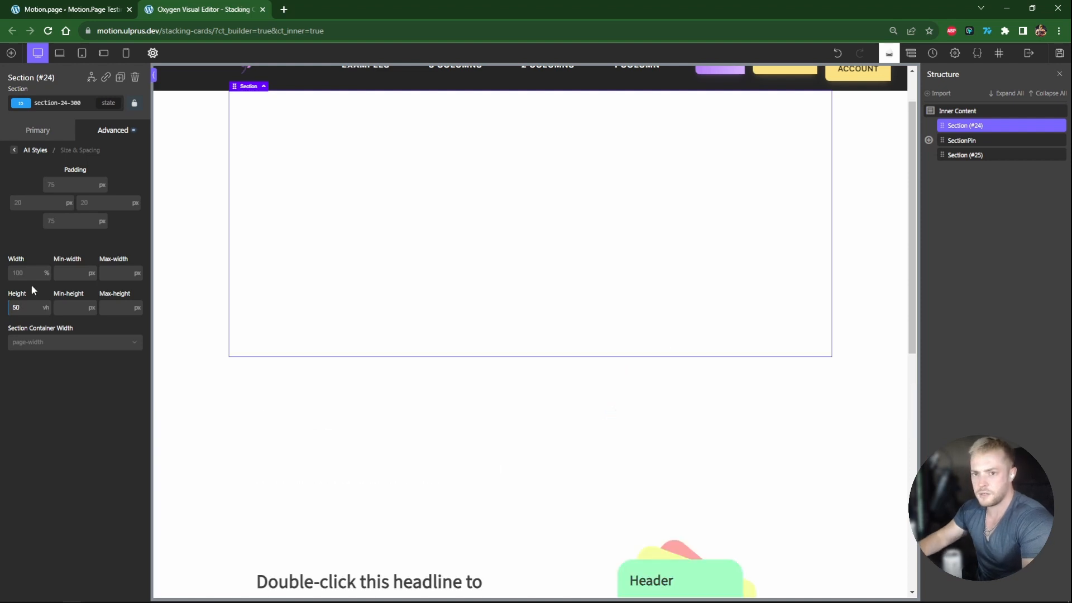
- Replace the empty section below SectionPin with a duplicate of the 50vh section
{"action": "key", "text": "ctrl+d"}
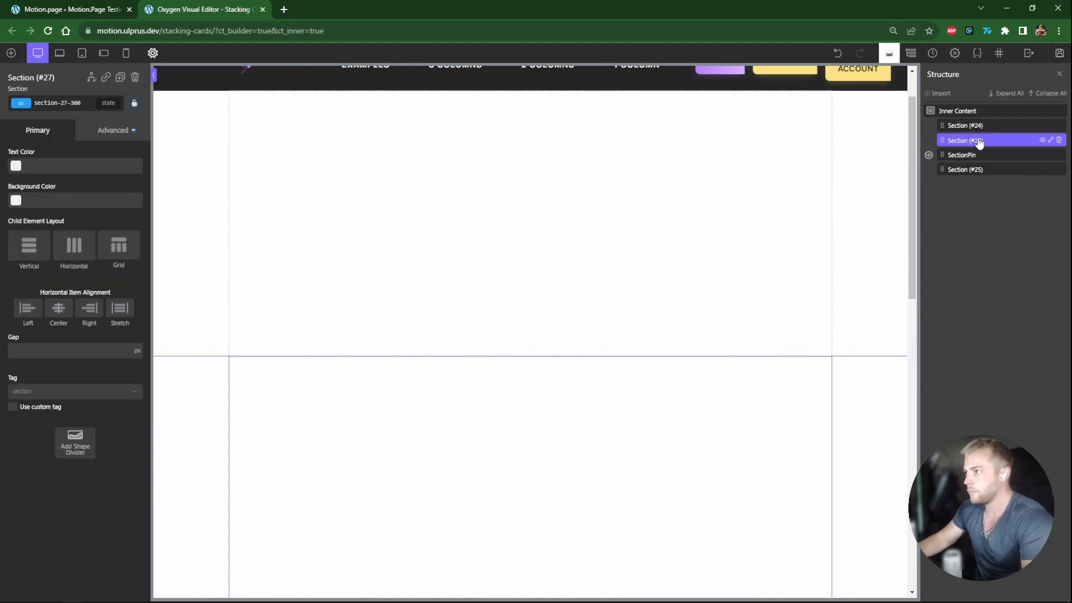
{"action": "left_click_drag", "start_coordinate": [969, 144], "coordinate": [977, 155]}
{"action": "left_click", "coordinate": [1058, 168]}
- Give the section above SectionPin a light grey background, #dbdbdb
{"action": "left_click", "coordinate": [713, 230]}
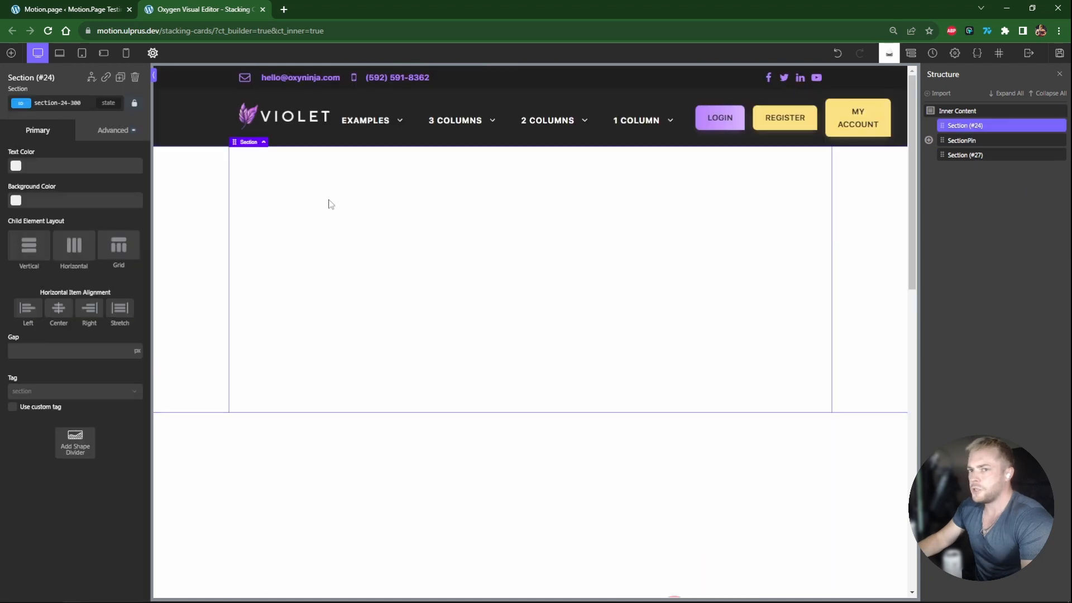
{"action": "left_click", "coordinate": [15, 201]}
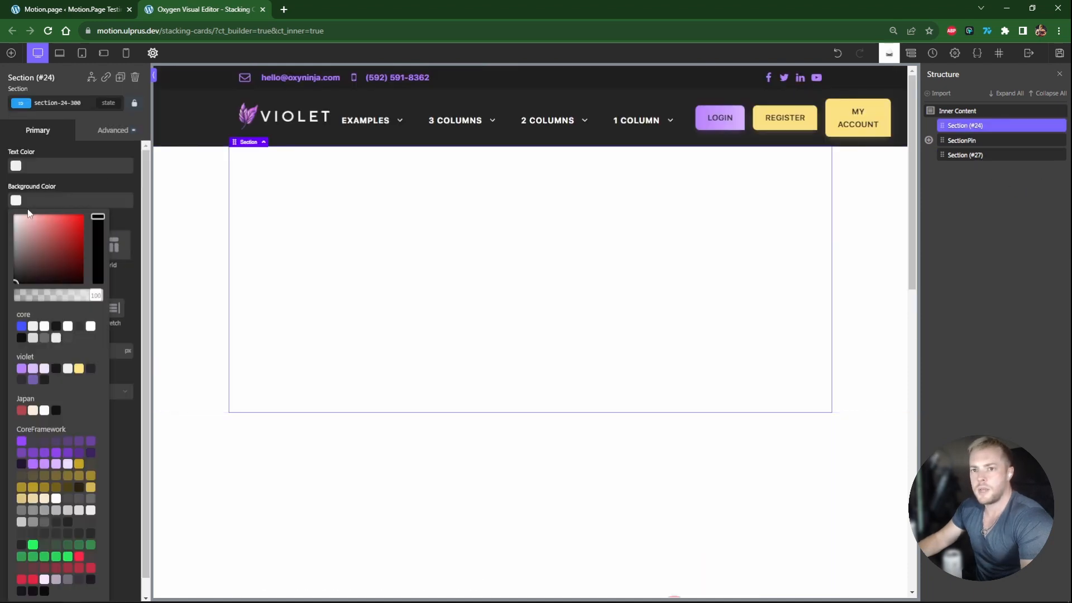
{"action": "left_click_drag", "start_coordinate": [20, 273], "coordinate": [6, 223]}
{"action": "scroll", "coordinate": [218, 330], "scroll_direction": "down", "scroll_amount": 3}
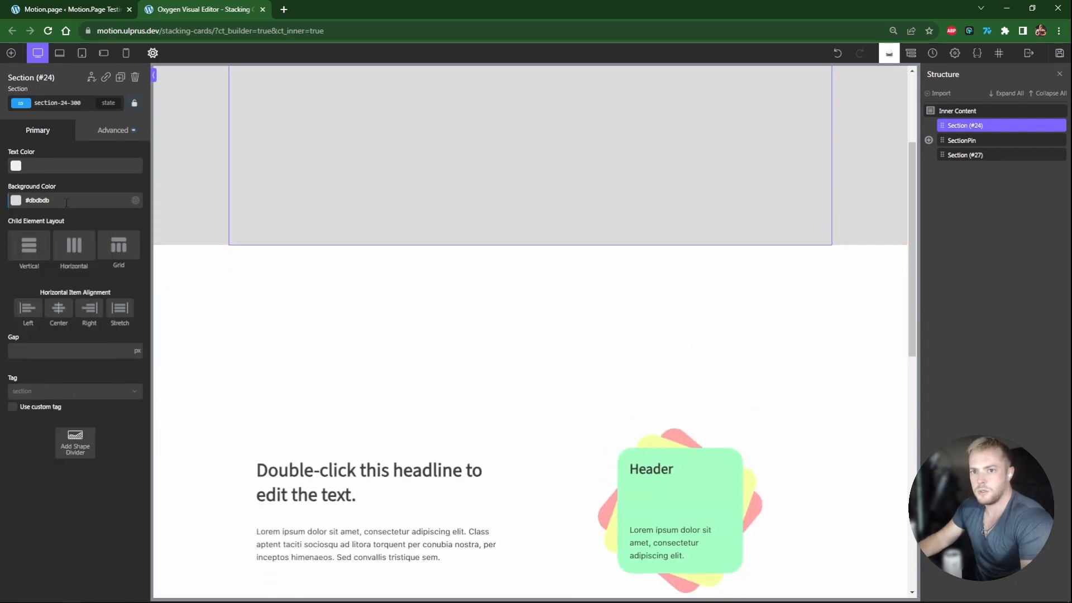
- Set the background color of the section below SectionPin to #dbdbdb and save the page
{"action": "left_click", "coordinate": [965, 155]}
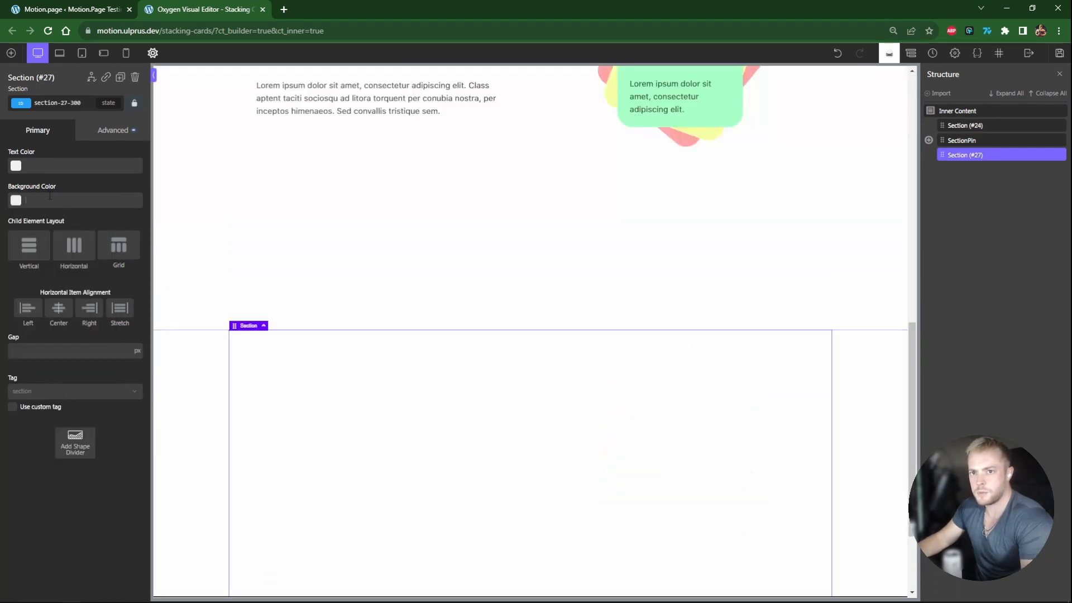
{"action": "left_click", "coordinate": [67, 201]}
{"action": "type", "text": "#dbdbdb"}
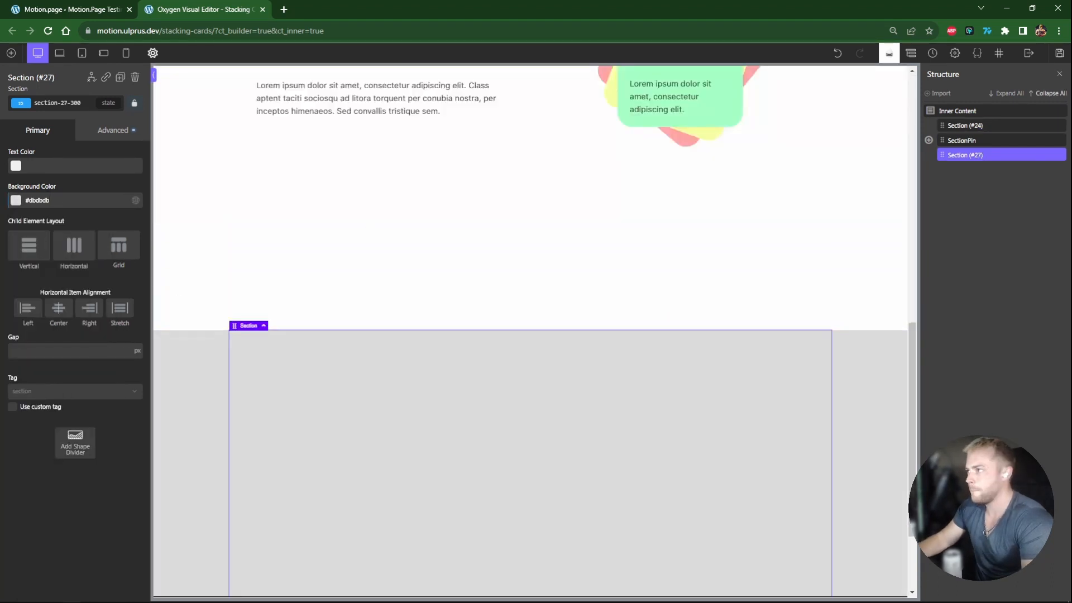
{"action": "left_click", "coordinate": [1059, 53]}
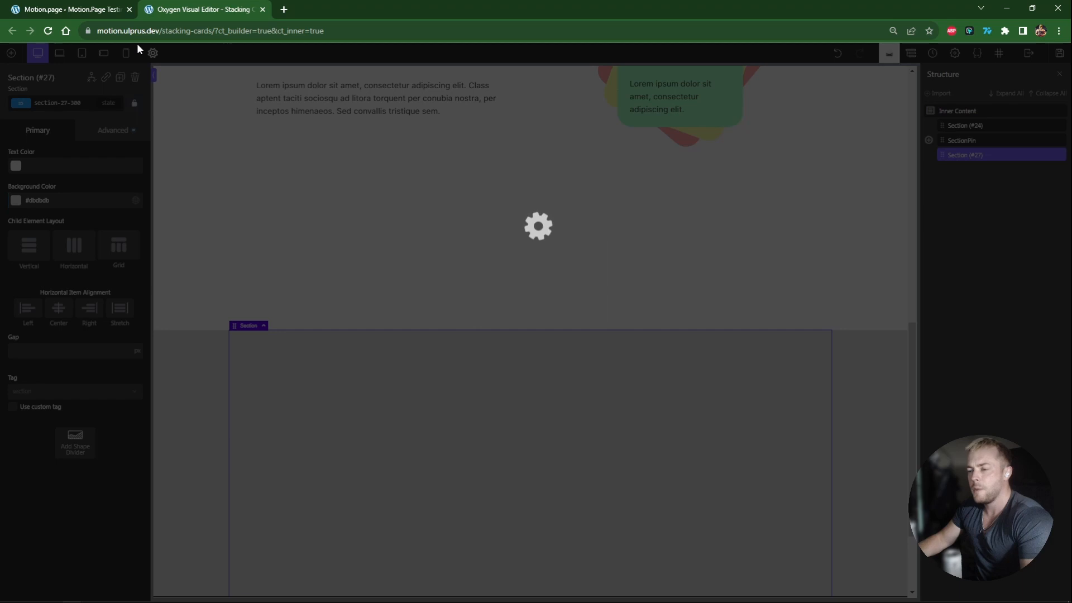
- Switch back to the Motion.page builder, refresh the page preview and check the grey sections around SectionPin
{"action": "left_click", "coordinate": [69, 7]}
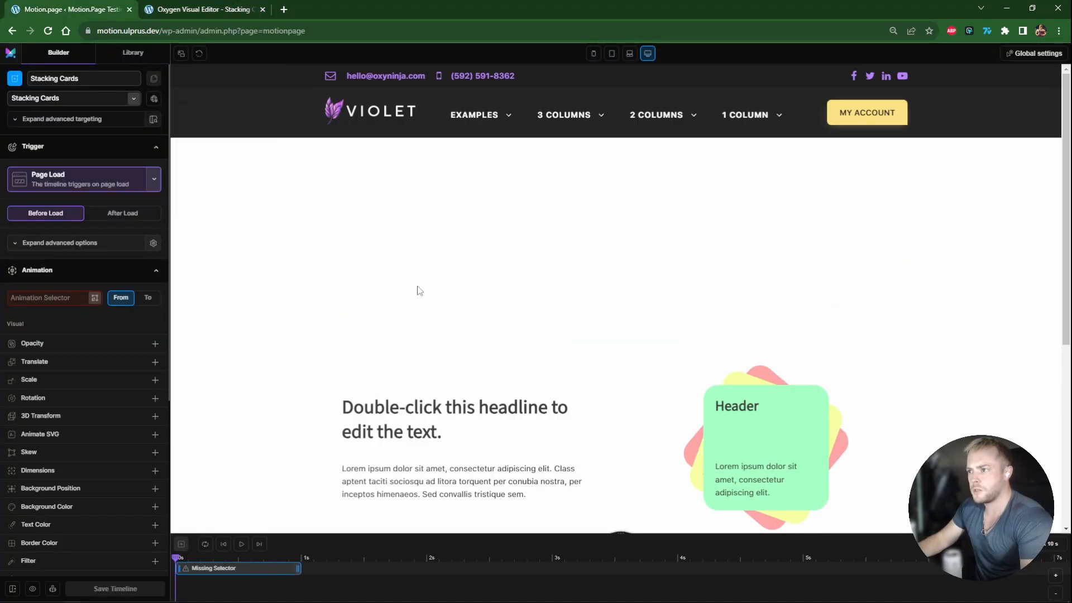
{"action": "left_click", "coordinate": [199, 53]}
{"action": "scroll", "coordinate": [484, 291], "scroll_direction": "down", "scroll_amount": 10}
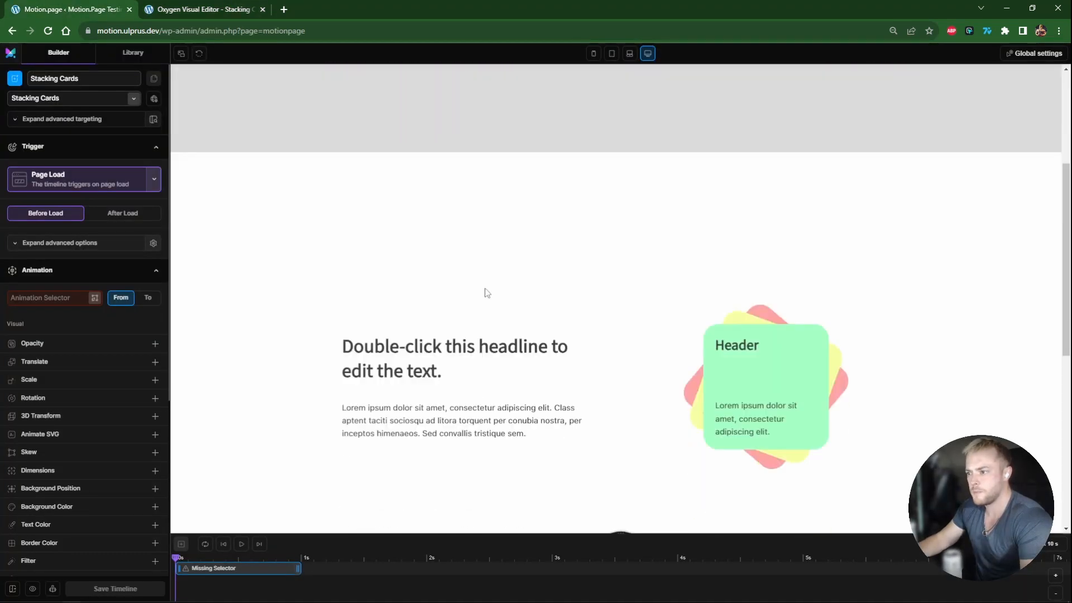
{"action": "scroll", "coordinate": [479, 287], "scroll_direction": "up", "scroll_amount": 10}
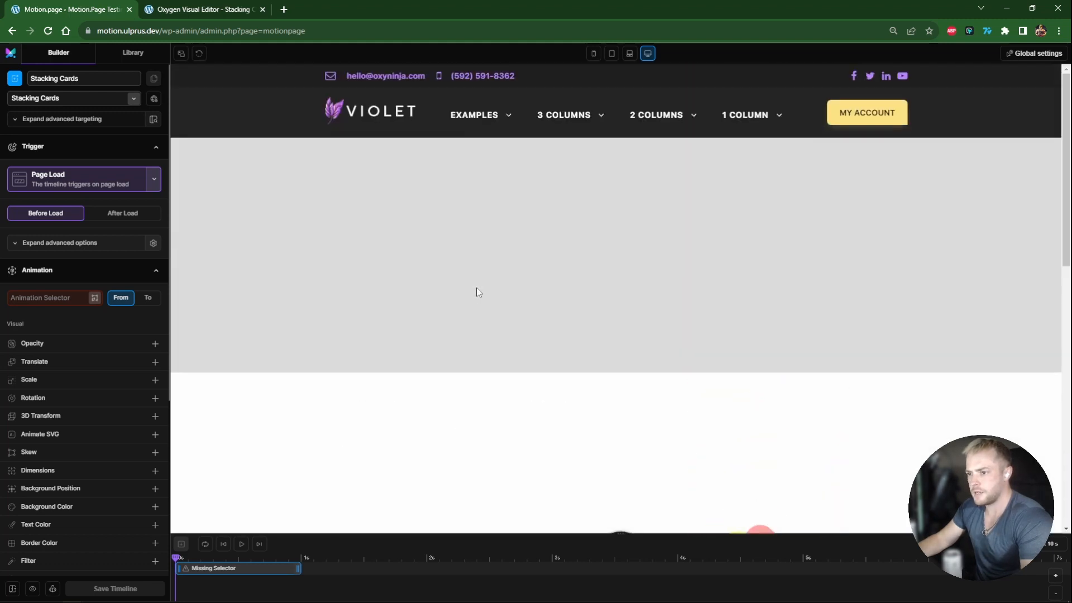
- Change the timeline's trigger to ScrollTrigger and lock it to the scrollbar with a 0.2 s delay
{"action": "left_click", "coordinate": [153, 182]}
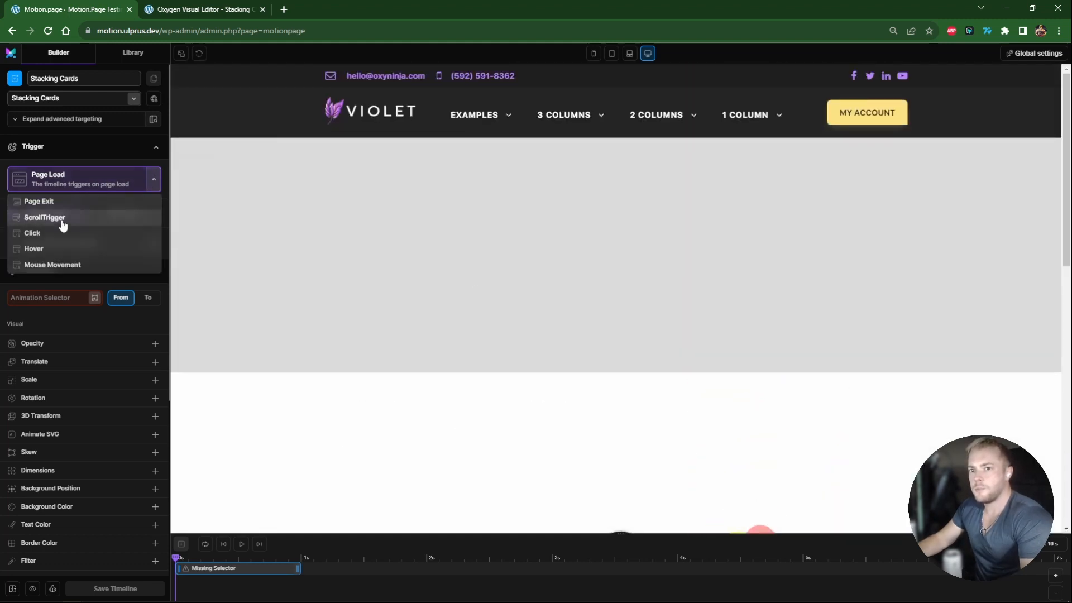
{"action": "left_click", "coordinate": [31, 219]}
{"action": "scroll", "coordinate": [444, 265], "scroll_direction": "down", "scroll_amount": 1}
{"action": "scroll", "coordinate": [445, 265], "scroll_direction": "down", "scroll_amount": 4}
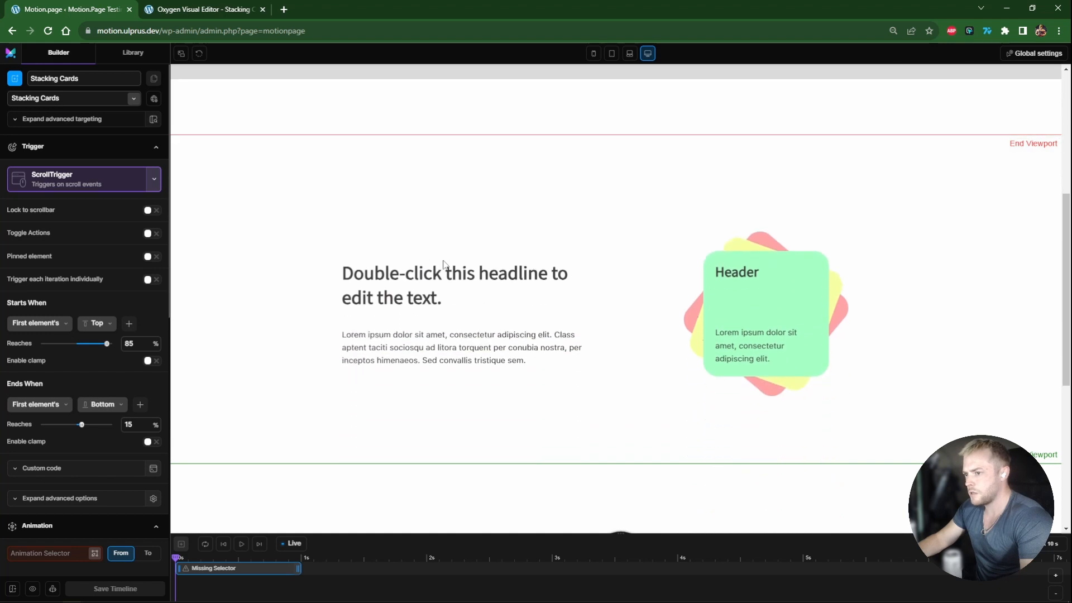
{"action": "scroll", "coordinate": [440, 268], "scroll_direction": "up", "scroll_amount": 3}
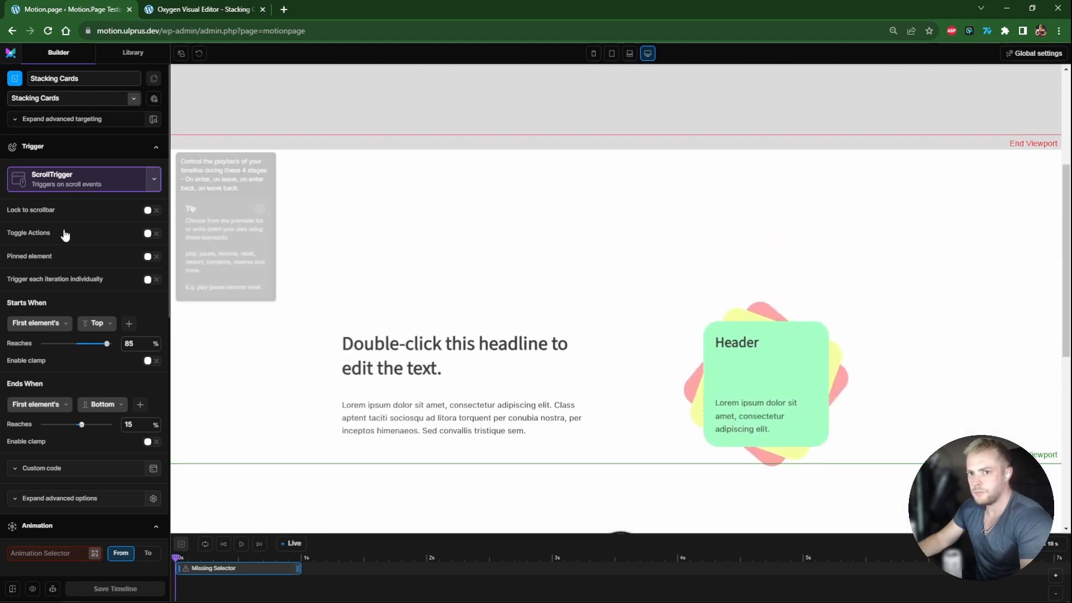
{"action": "left_click", "coordinate": [148, 210]}
{"action": "left_click", "coordinate": [137, 227]}
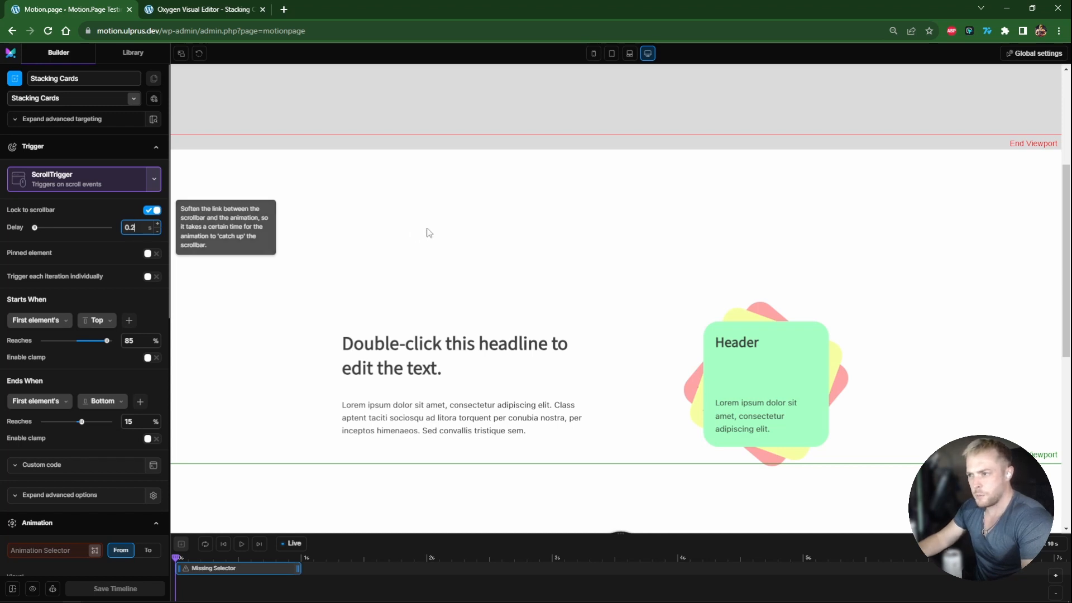
{"action": "scroll", "coordinate": [353, 316], "scroll_direction": "down", "scroll_amount": 1}
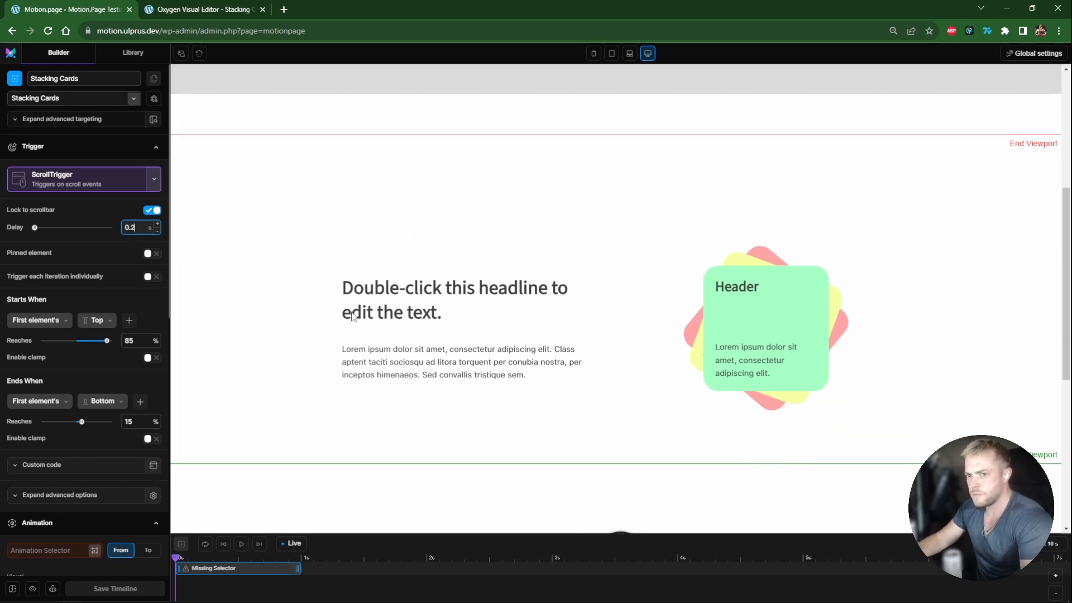
- Enable the pinned element with #section-pin and start the trigger when the pinned element's top reaches 0%
{"action": "left_click", "coordinate": [149, 253]}
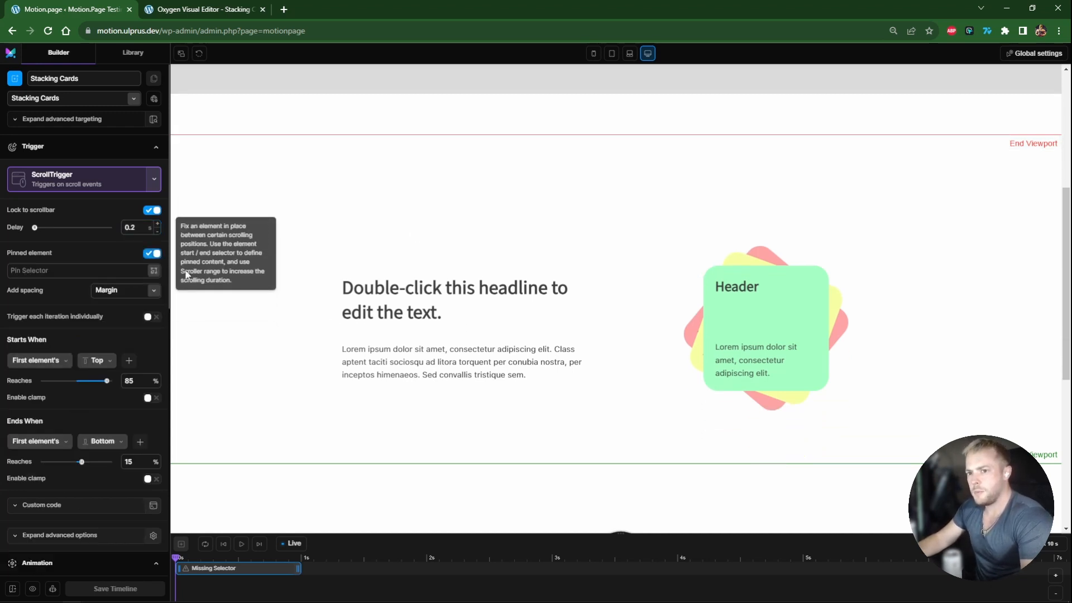
{"action": "left_click", "coordinate": [153, 271]}
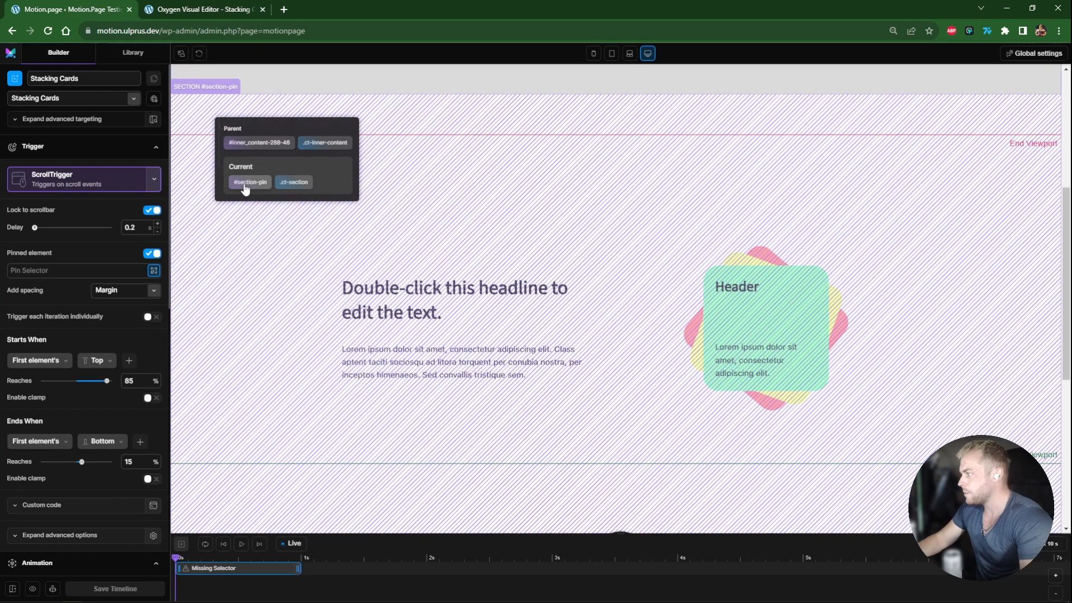
{"action": "left_click", "coordinate": [250, 183]}
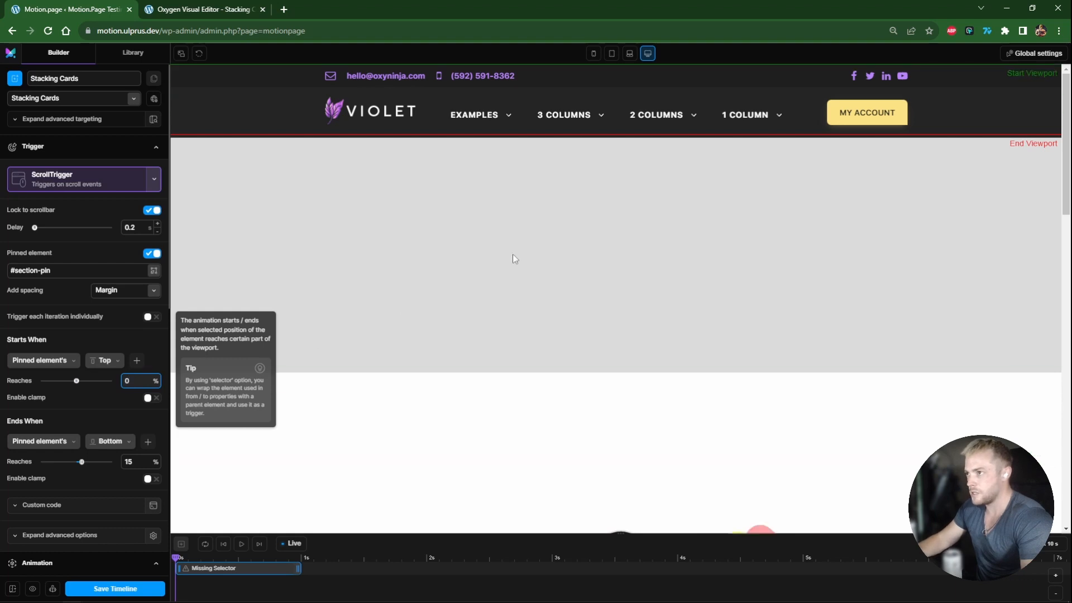
- Examine in the preview how the section pins while scrolling between the start and end viewport markers
{"action": "scroll", "coordinate": [536, 251], "scroll_direction": "down", "scroll_amount": 4}
{"action": "scroll", "coordinate": [542, 245], "scroll_direction": "down", "scroll_amount": 2}
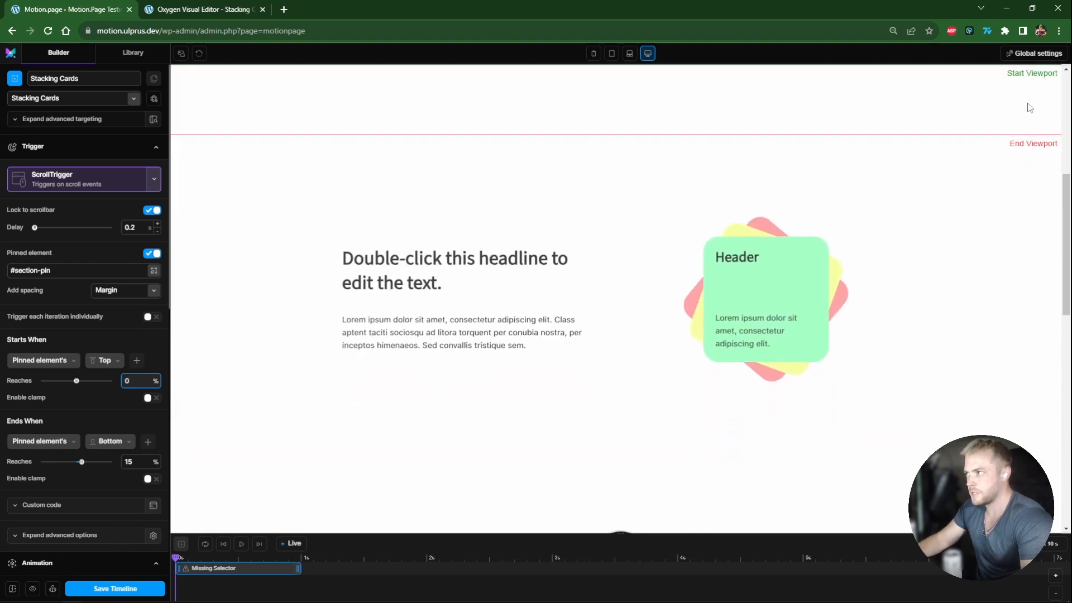
{"action": "scroll", "coordinate": [629, 271], "scroll_direction": "down", "scroll_amount": 2}
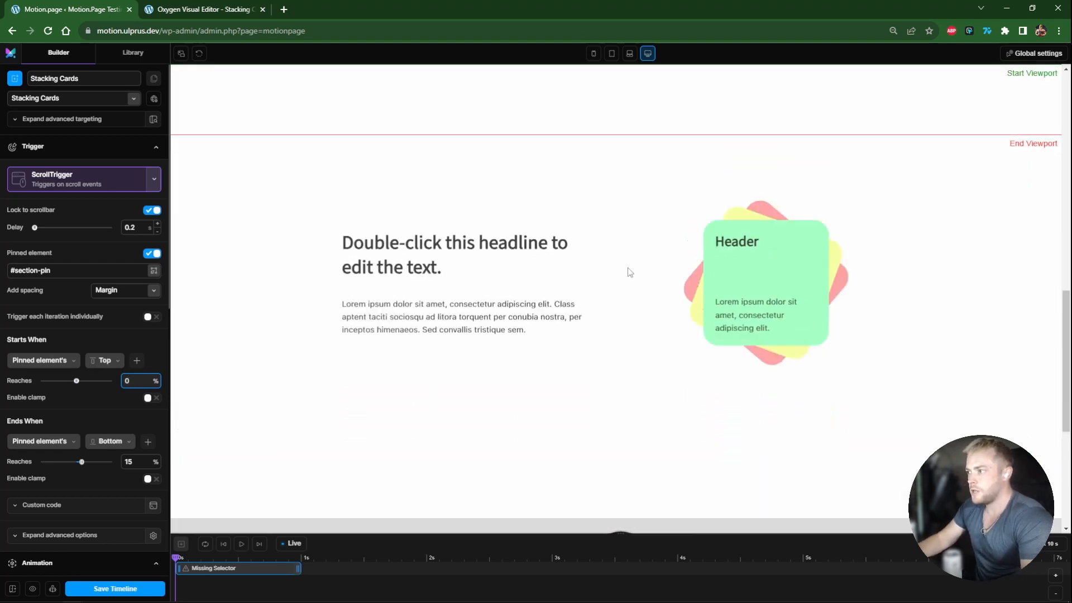
{"action": "scroll", "coordinate": [628, 268], "scroll_direction": "up", "scroll_amount": 6}
{"action": "scroll", "coordinate": [628, 267], "scroll_direction": "down", "scroll_amount": 1}
{"action": "scroll", "coordinate": [628, 264], "scroll_direction": "up", "scroll_amount": 2}
{"action": "scroll", "coordinate": [628, 264], "scroll_direction": "down", "scroll_amount": 6}
{"action": "scroll", "coordinate": [629, 264], "scroll_direction": "up", "scroll_amount": 5}
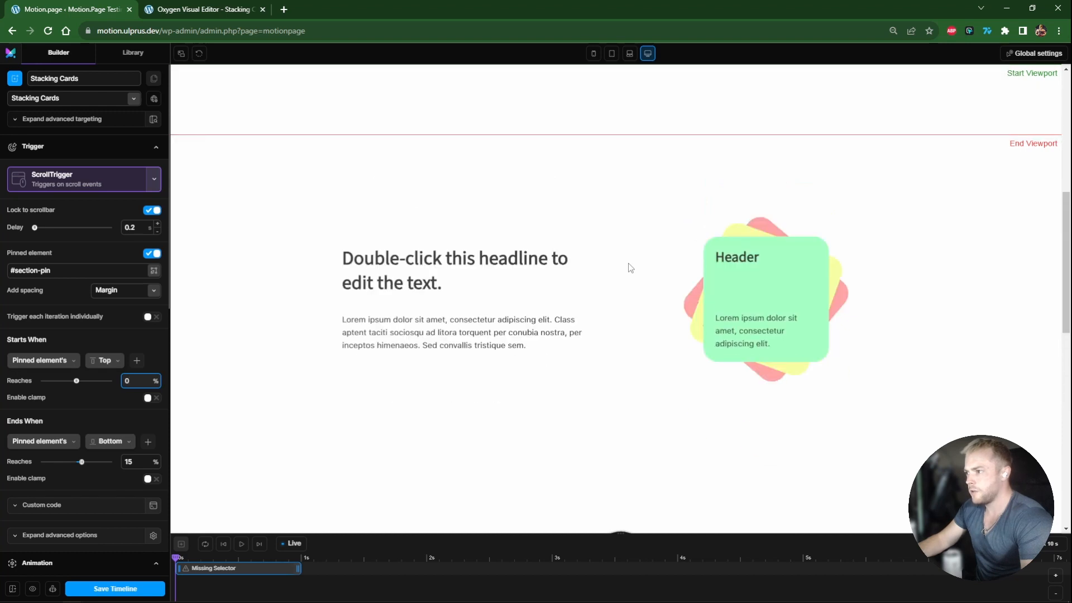
{"action": "scroll", "coordinate": [628, 262], "scroll_direction": "down", "scroll_amount": 3}
{"action": "scroll", "coordinate": [628, 263], "scroll_direction": "up", "scroll_amount": 3}
{"action": "scroll", "coordinate": [628, 263], "scroll_direction": "down", "scroll_amount": 2}
{"action": "scroll", "coordinate": [628, 264], "scroll_direction": "up", "scroll_amount": 3}
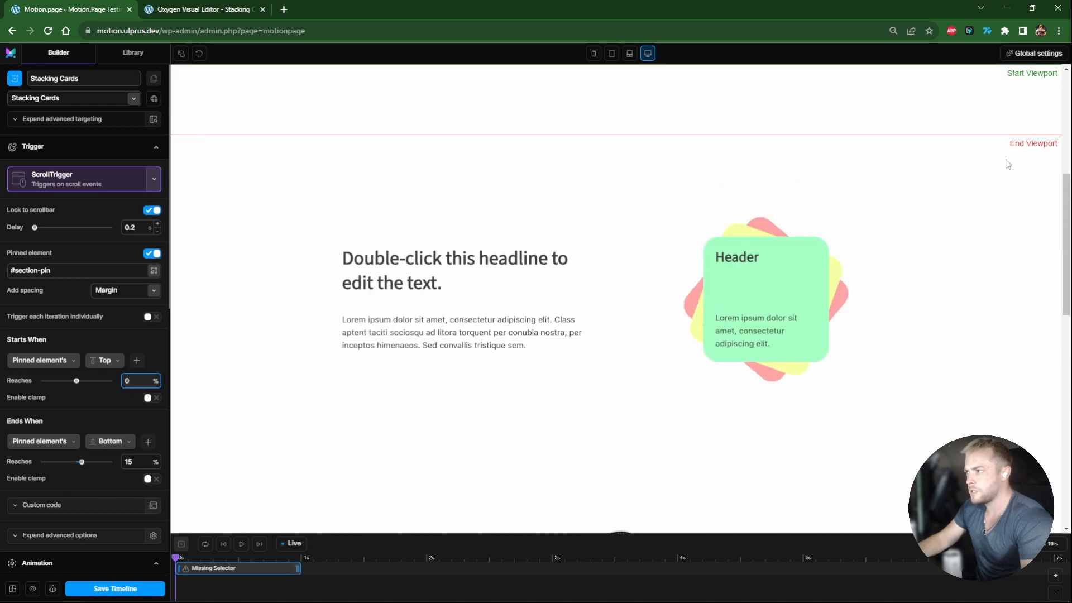
- Set the trigger to end when the pinned element's top reaches -100% and test the pinning in the preview
{"action": "left_click", "coordinate": [110, 441]}
{"action": "left_click", "coordinate": [111, 463]}
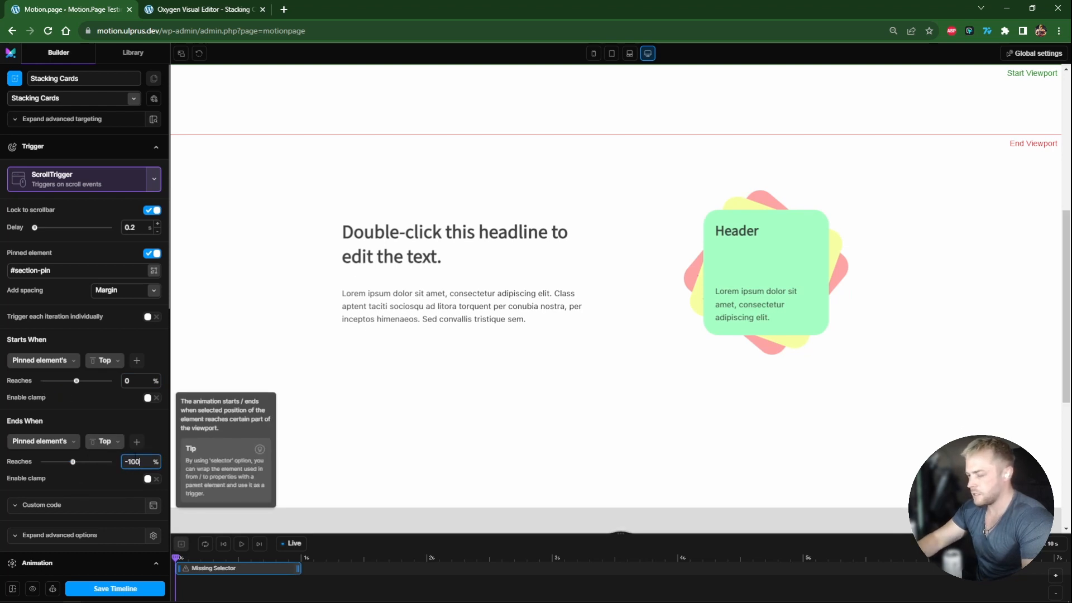
{"action": "scroll", "coordinate": [450, 363], "scroll_direction": "up", "scroll_amount": 8}
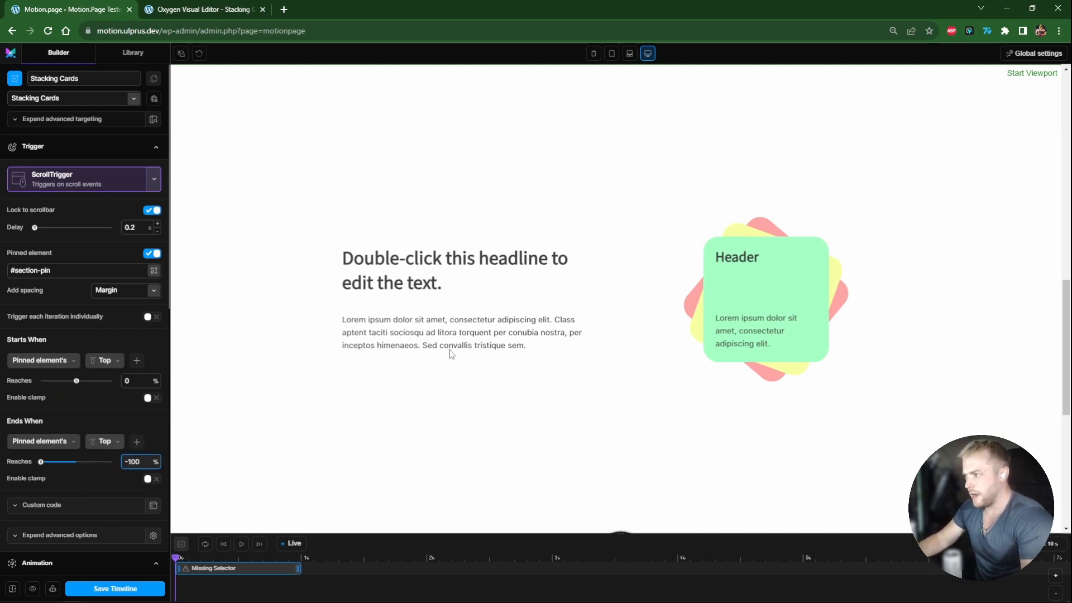
{"action": "scroll", "coordinate": [447, 370], "scroll_direction": "down", "scroll_amount": 10}
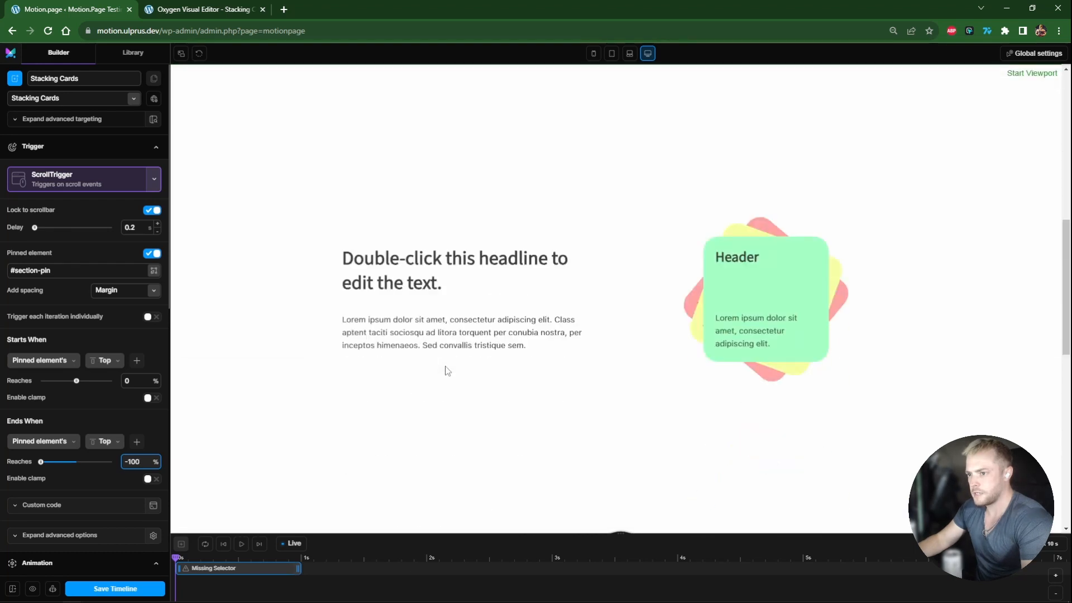
- Check the pinned section in the preview and start picking the animation's target element
{"action": "scroll", "coordinate": [444, 372], "scroll_direction": "up", "scroll_amount": 5}
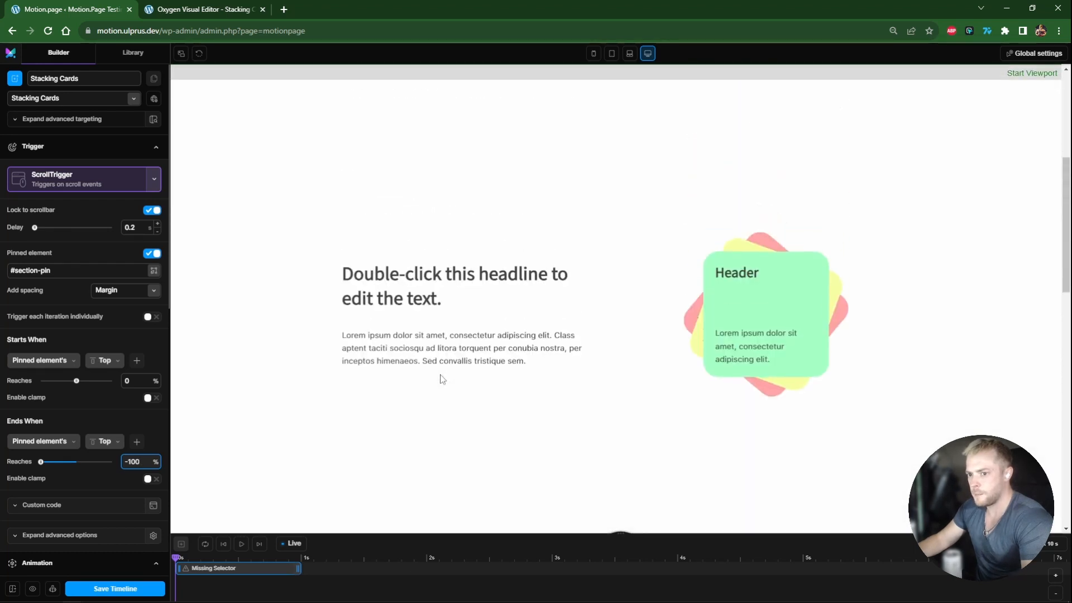
{"action": "scroll", "coordinate": [101, 413], "scroll_direction": "down", "scroll_amount": 6}
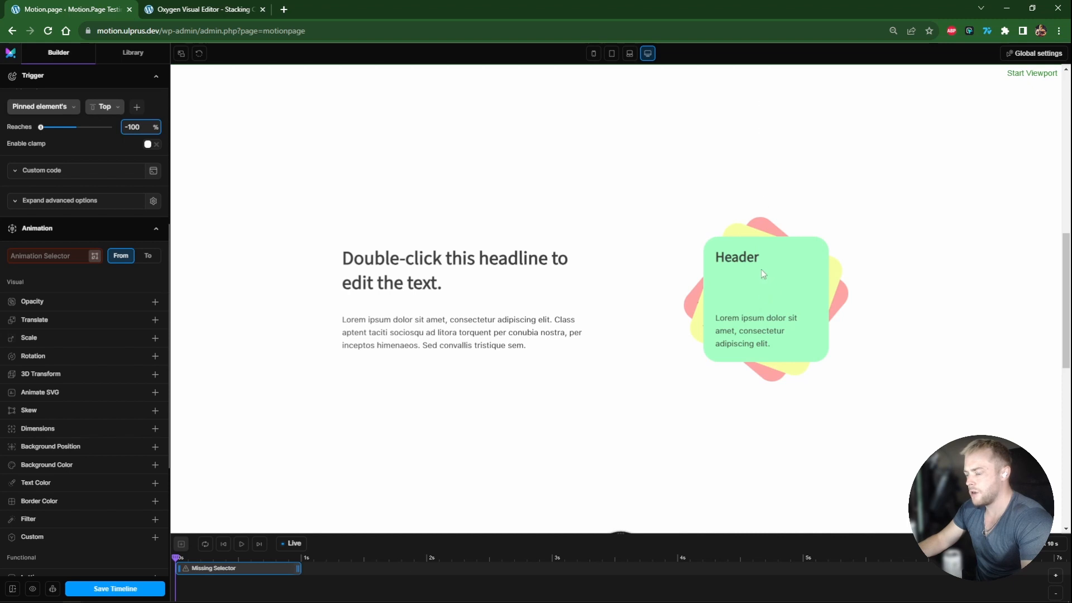
{"action": "left_click", "coordinate": [95, 255]}
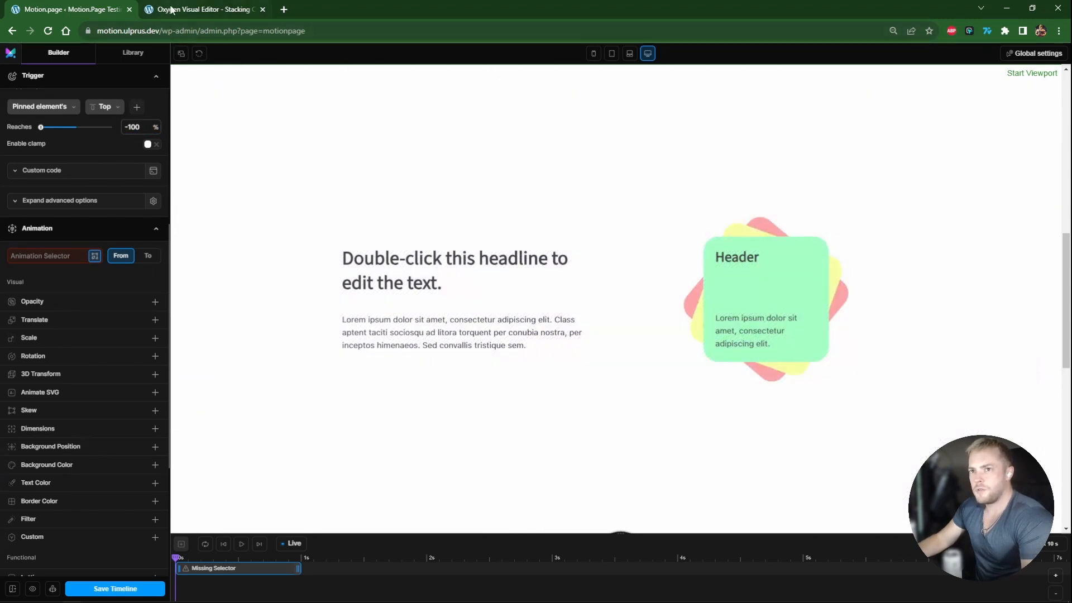
- Switch to the Oxygen editor and replace Stacking Card 1's ID with one starting with card-
{"action": "left_click", "coordinate": [171, 9]}
{"action": "scroll", "coordinate": [718, 313], "scroll_direction": "up", "scroll_amount": 5}
{"action": "left_click", "coordinate": [718, 313]}
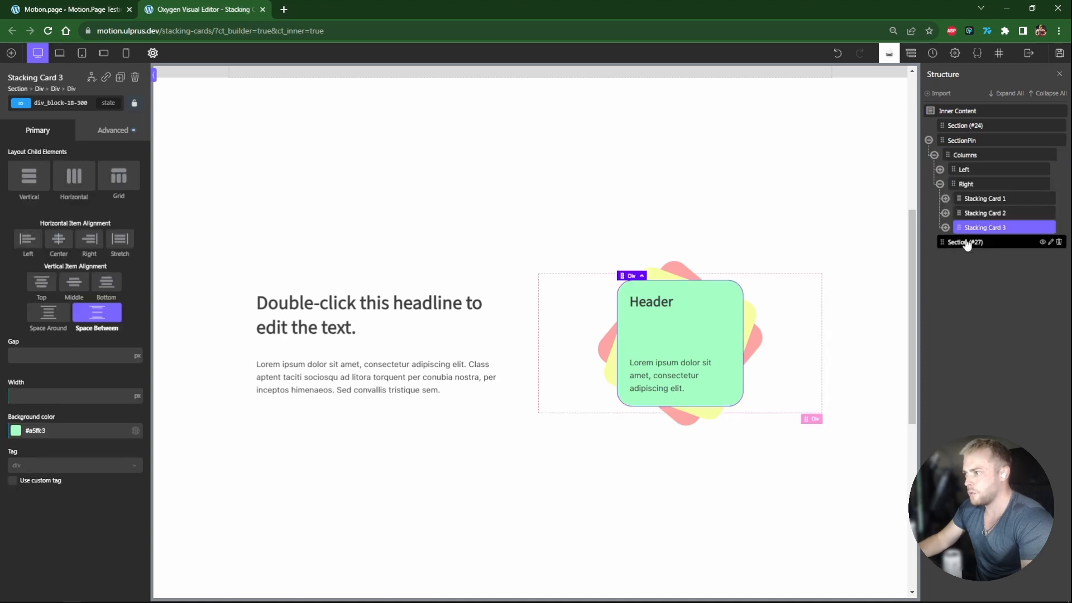
{"action": "left_click", "coordinate": [984, 199]}
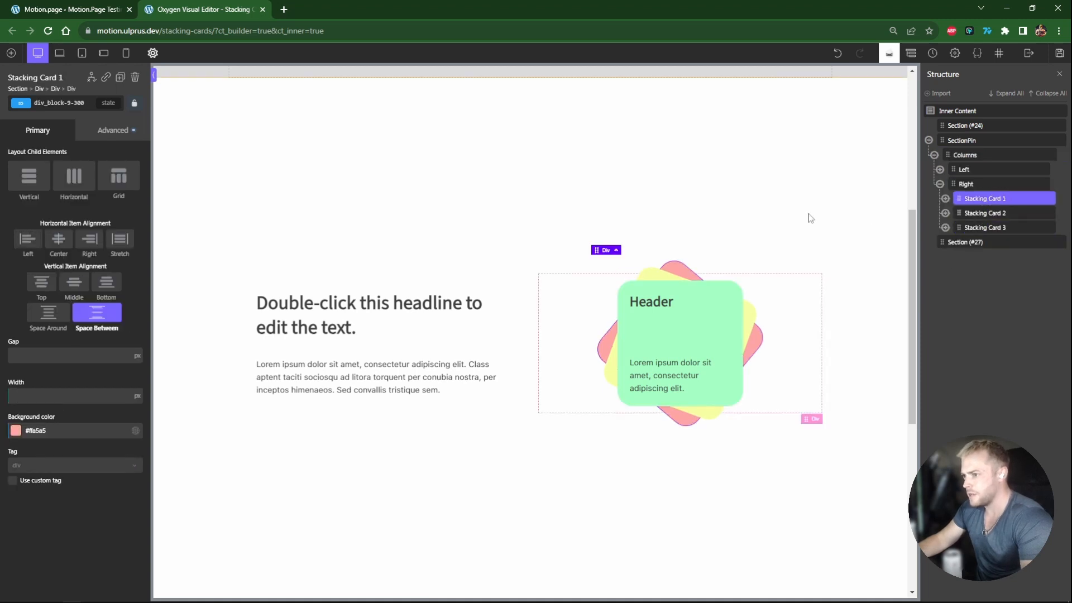
{"action": "left_click", "coordinate": [60, 104]}
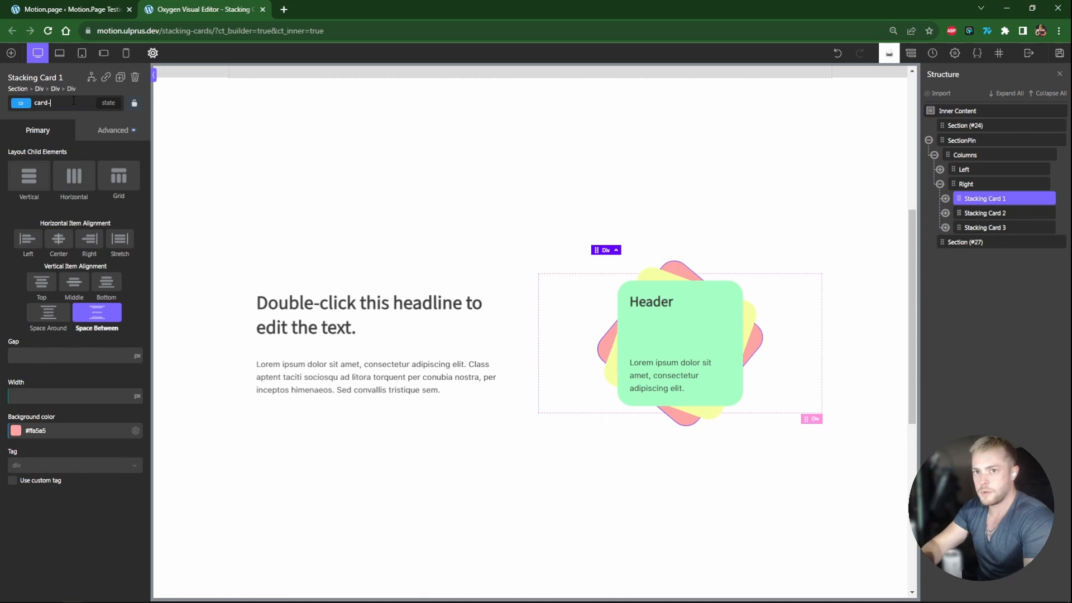
- Set the IDs of Stacking Card 2 and Stacking Card 3 to card-2 and card-3, and save the page
{"action": "left_click", "coordinate": [982, 213]}
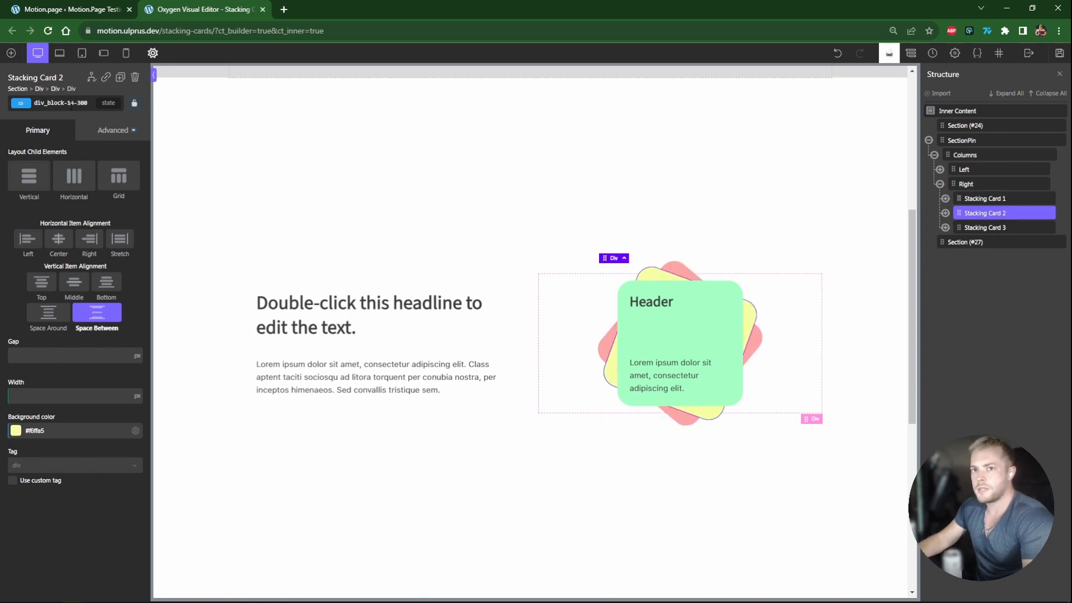
{"action": "left_click", "coordinate": [62, 103]}
{"action": "double_click", "coordinate": [61, 103]}
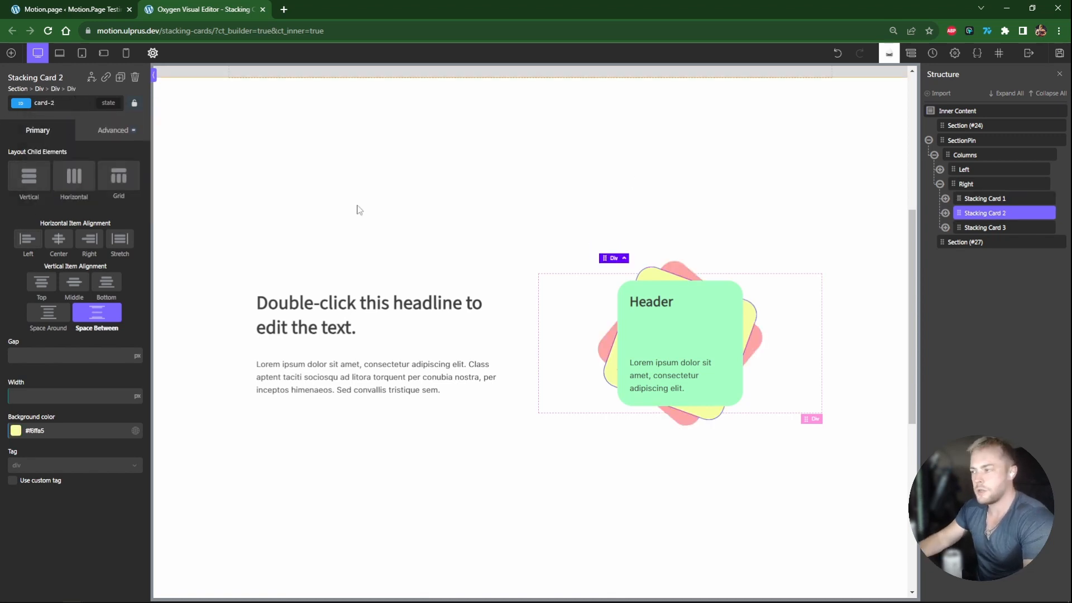
{"action": "left_click", "coordinate": [982, 227]}
{"action": "triple_click", "coordinate": [61, 103]}
{"action": "type", "text": "card-3"}
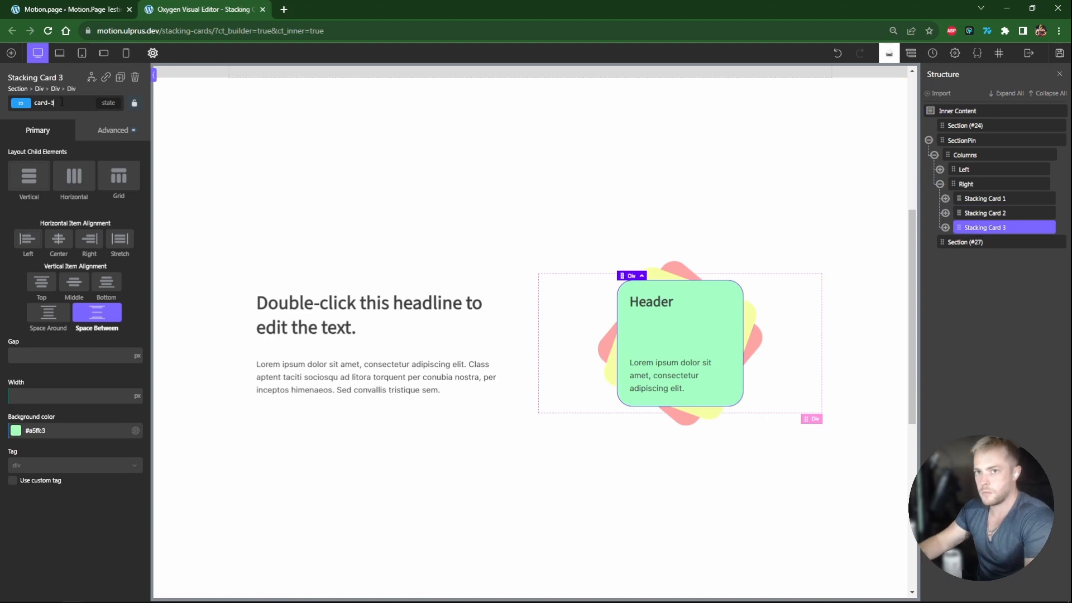
{"action": "left_click", "coordinate": [1059, 54]}
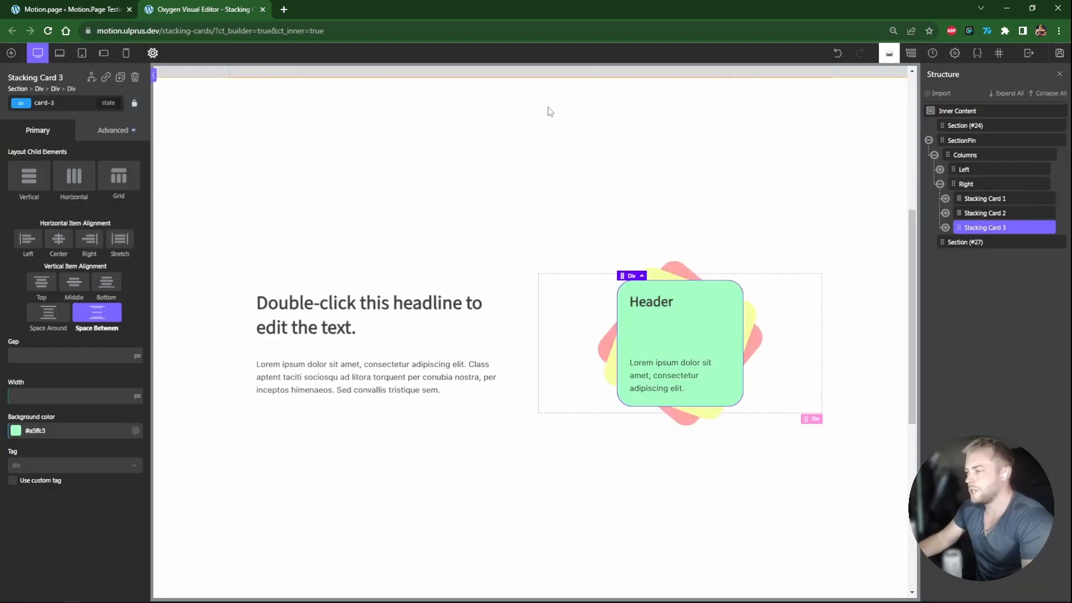
- Switch to Motion.page, refresh the preview and pick the green front card, #card-3, as the animation's target
{"action": "left_click", "coordinate": [87, 6]}
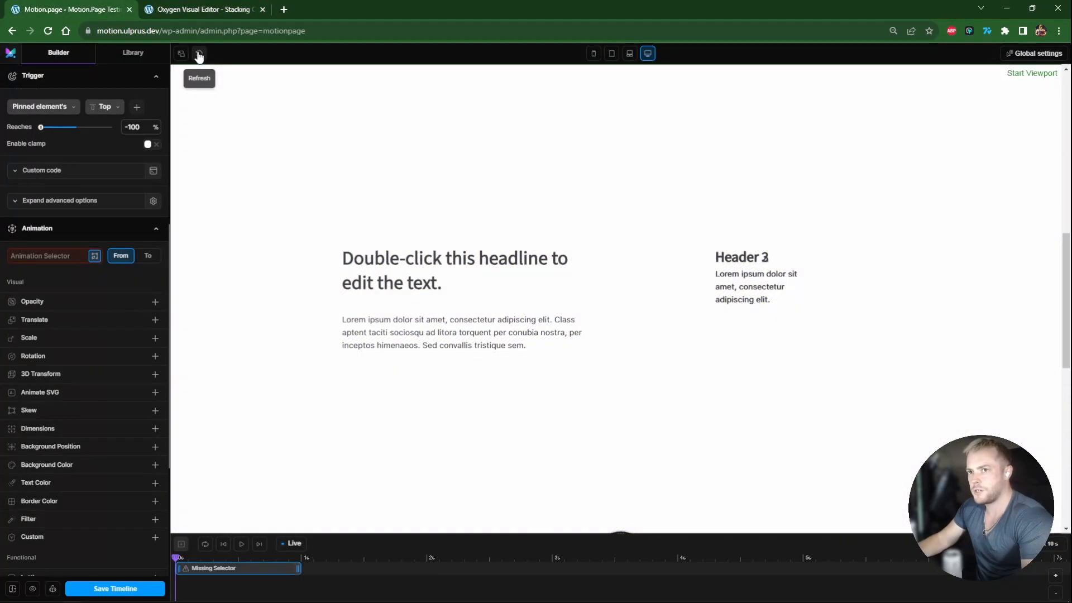
{"action": "left_click", "coordinate": [200, 57]}
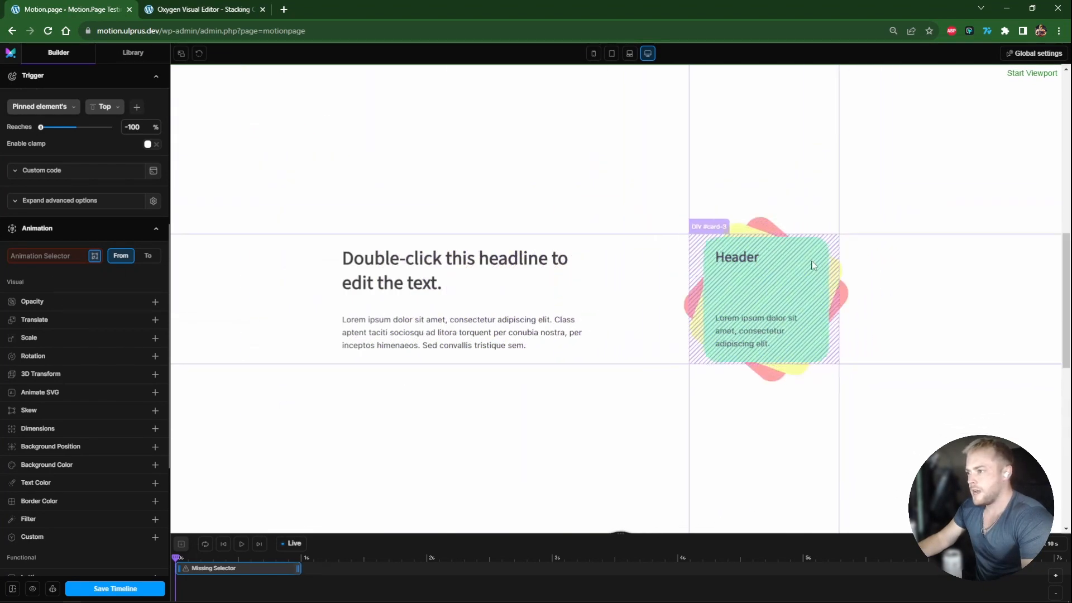
{"action": "left_click", "coordinate": [810, 264]}
{"action": "left_click", "coordinate": [630, 325]}
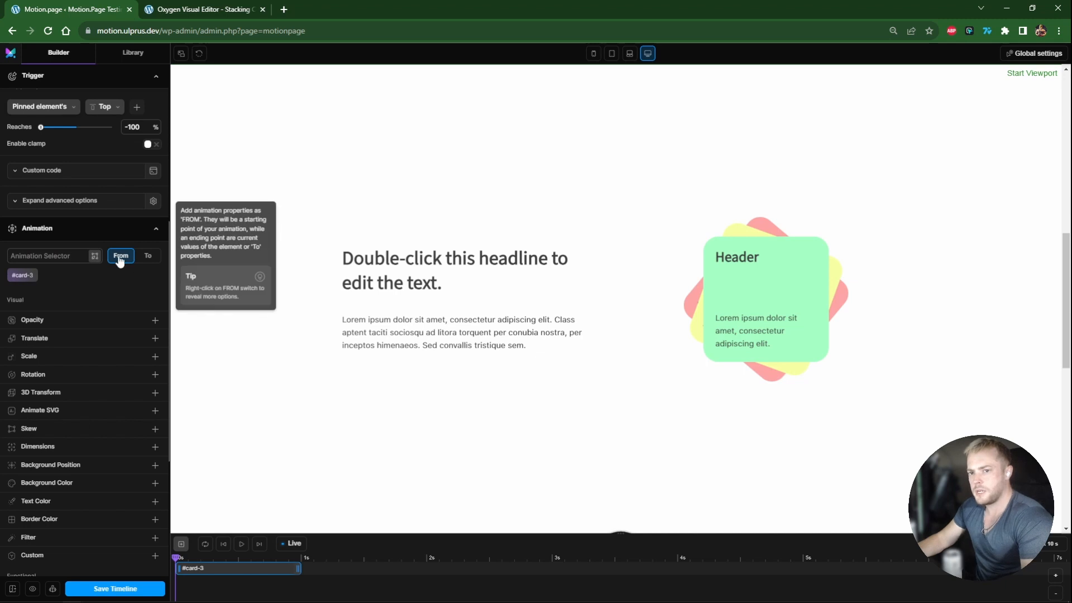
- Make the #card-3 animation a To animation with a Translate Y of -100 vh
{"action": "left_click", "coordinate": [147, 256]}
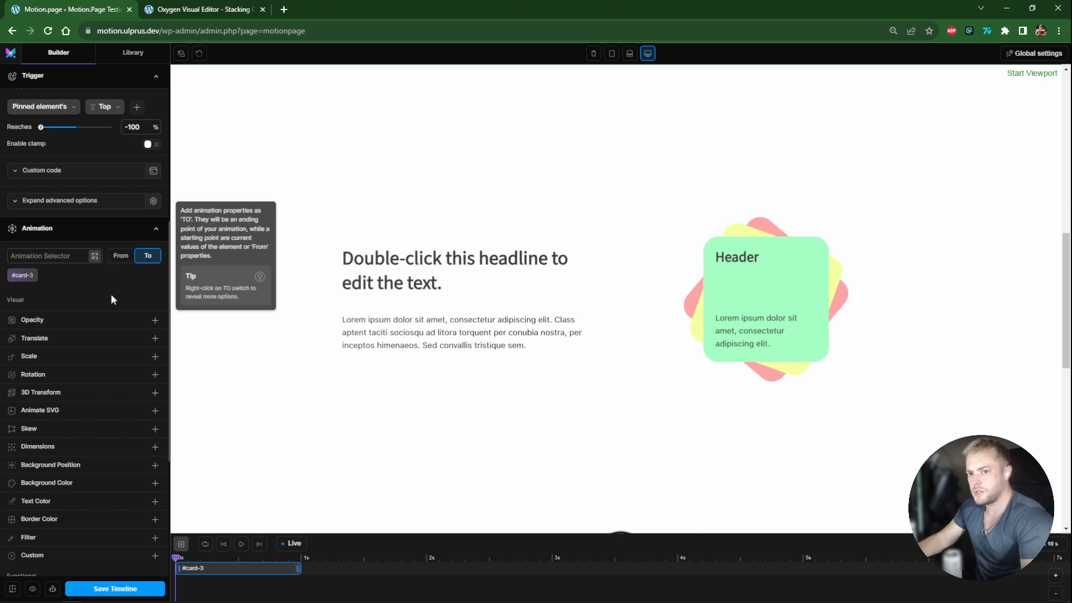
{"action": "left_click", "coordinate": [99, 337]}
{"action": "left_click", "coordinate": [139, 355]}
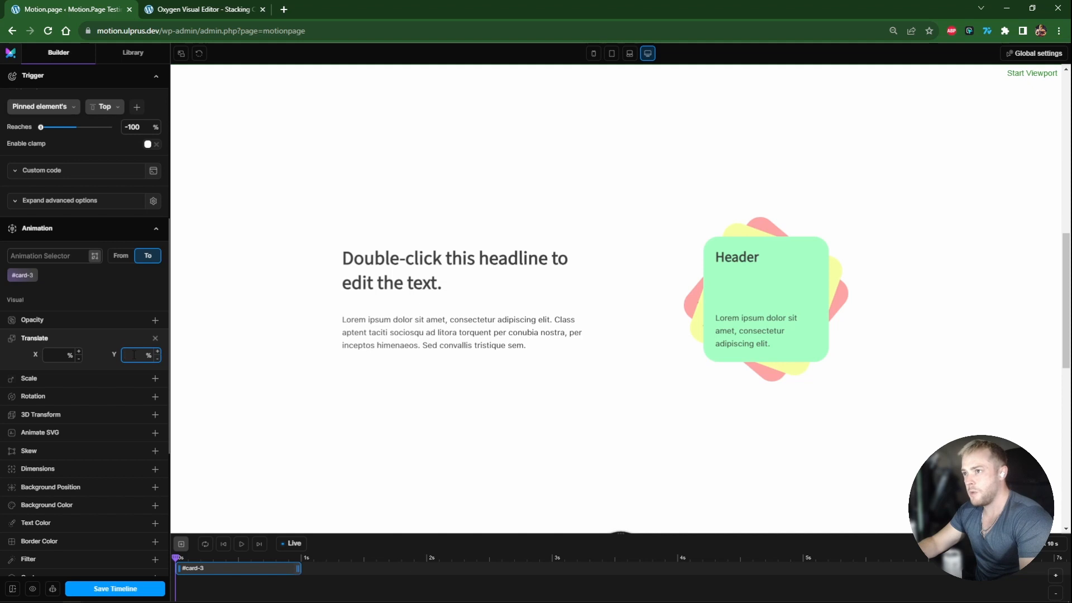
{"action": "type", "text": "-100"}
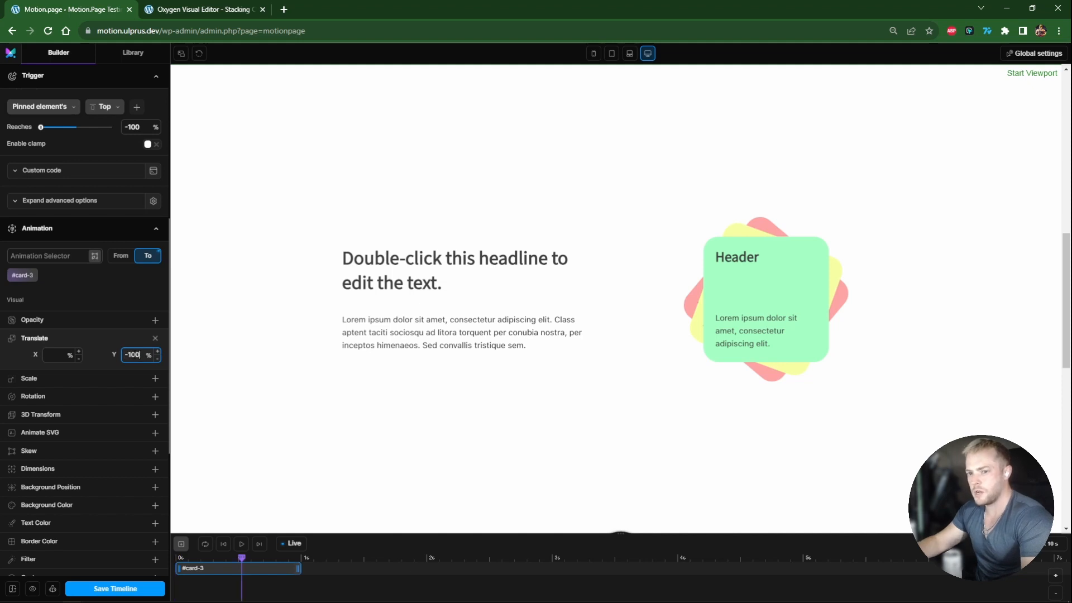
{"action": "left_click", "coordinate": [147, 356]}
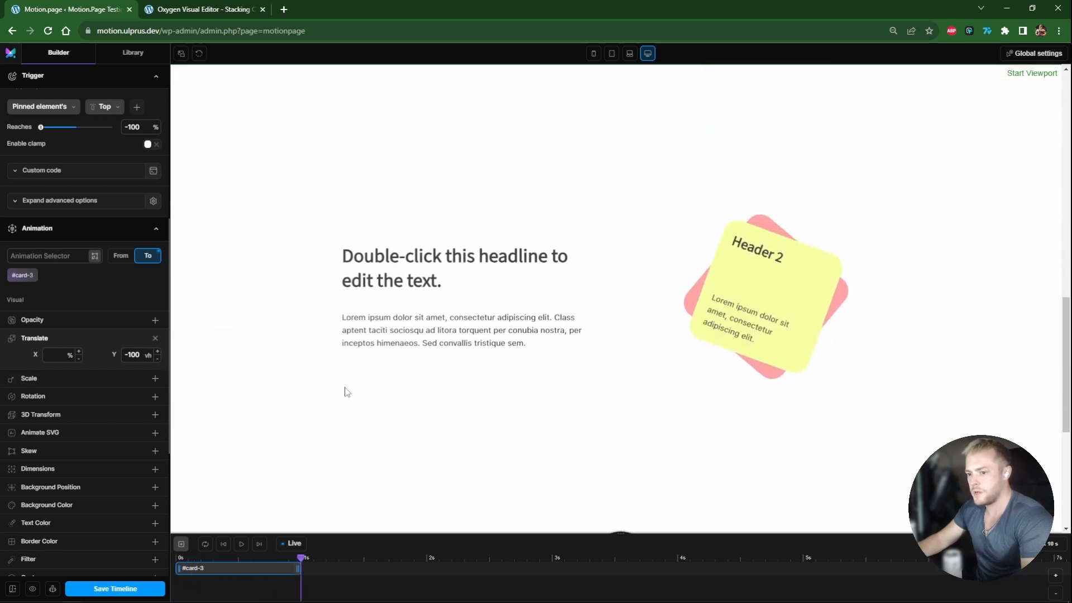
- Check the page in the phone-size preview and return to the desktop view
{"action": "left_click", "coordinate": [593, 53]}
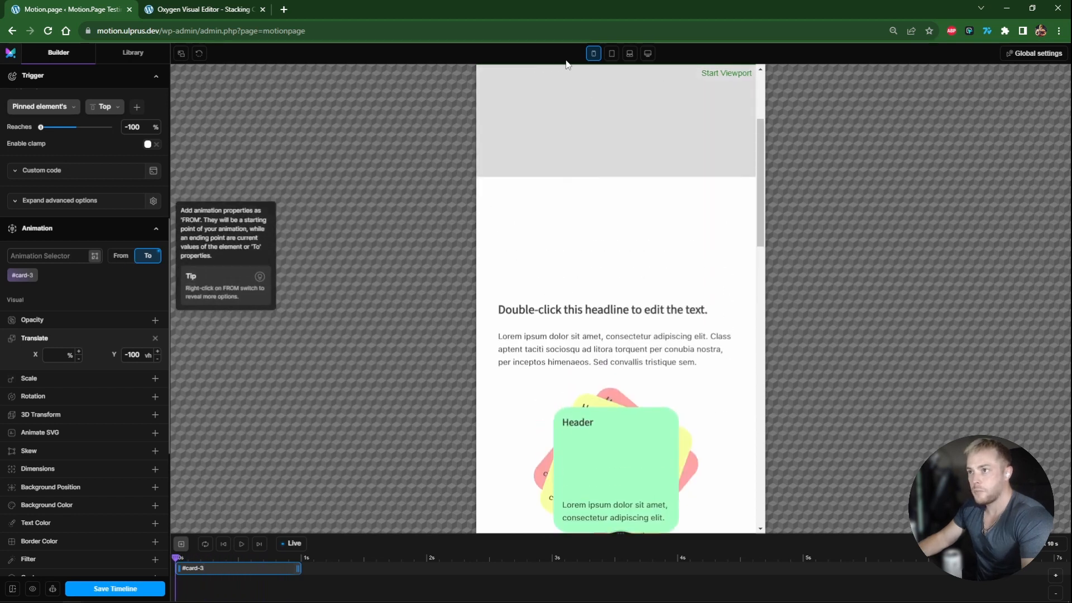
{"action": "left_click", "coordinate": [647, 53]}
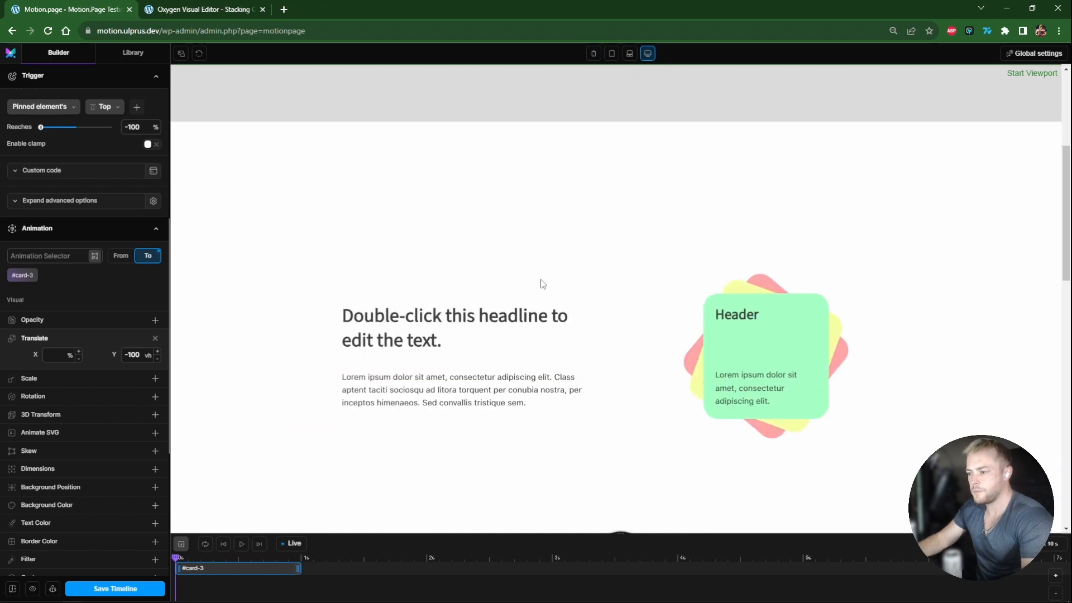
{"action": "scroll", "coordinate": [541, 284], "scroll_direction": "down", "scroll_amount": 1}
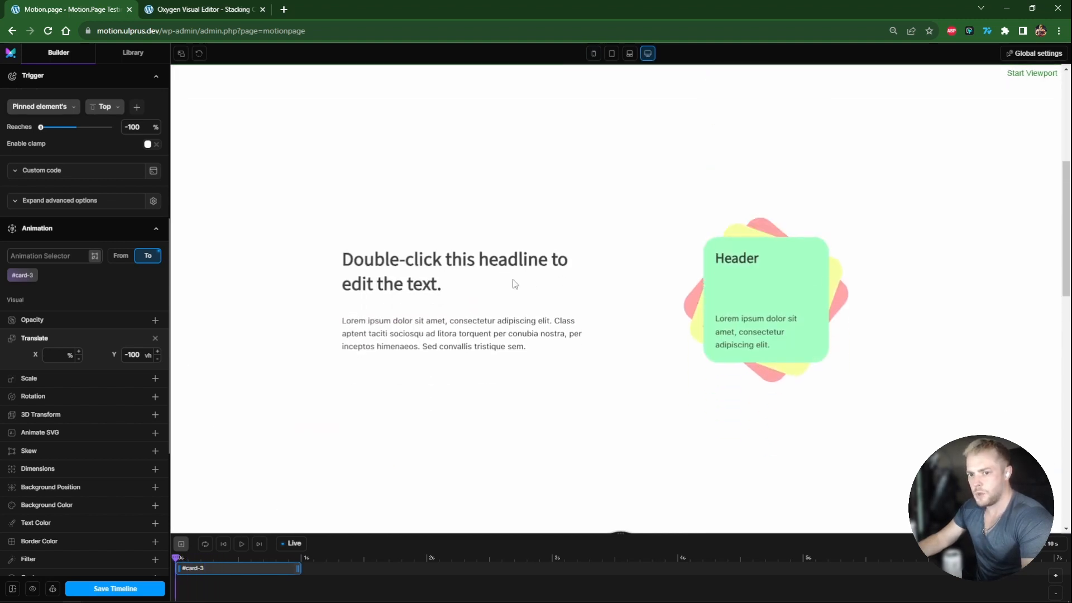
- Add a Rotation of -20° on both axes to the #card-3 animation
{"action": "left_click", "coordinate": [129, 398]}
{"action": "left_click", "coordinate": [142, 412]}
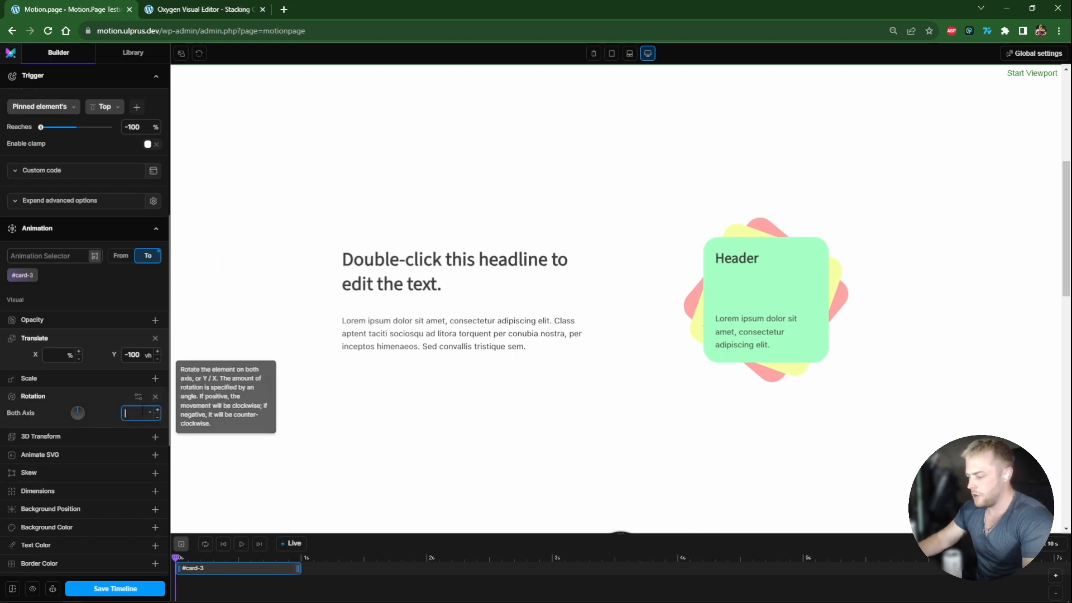
{"action": "type", "text": "-20"}
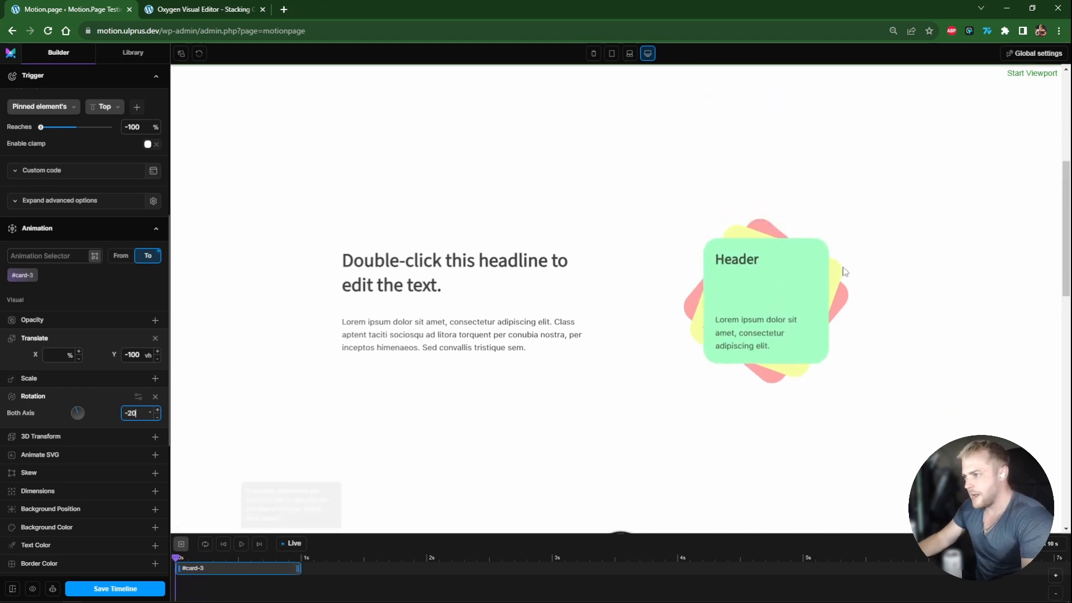
- Add a second animation at 0 s, shorten it to about 0.5 s and target it at #card-2
{"action": "left_click", "coordinate": [181, 543]}
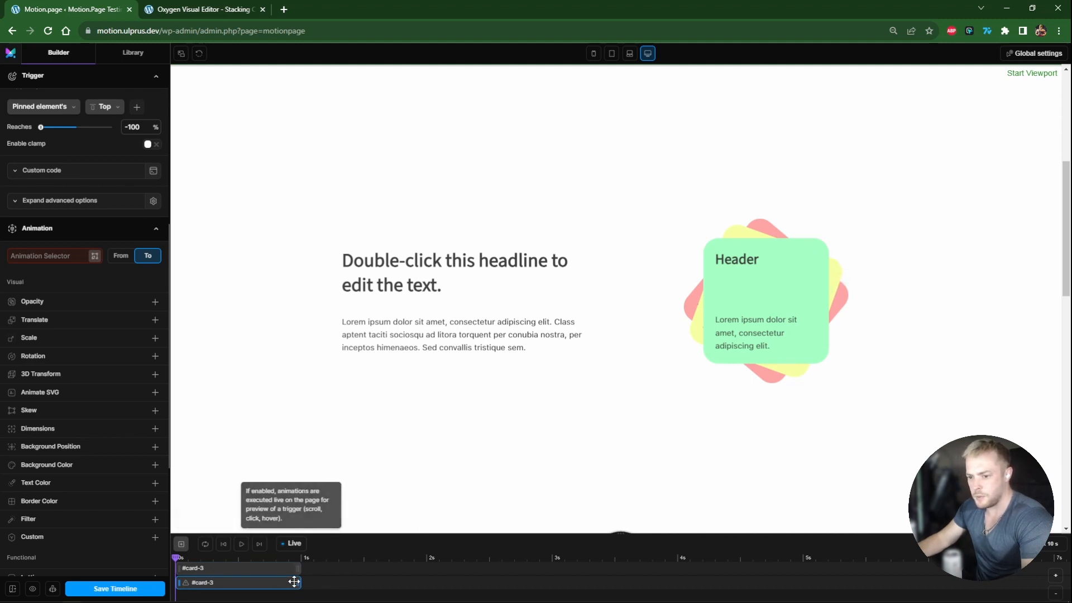
{"action": "left_click_drag", "start_coordinate": [297, 582], "coordinate": [210, 582]}
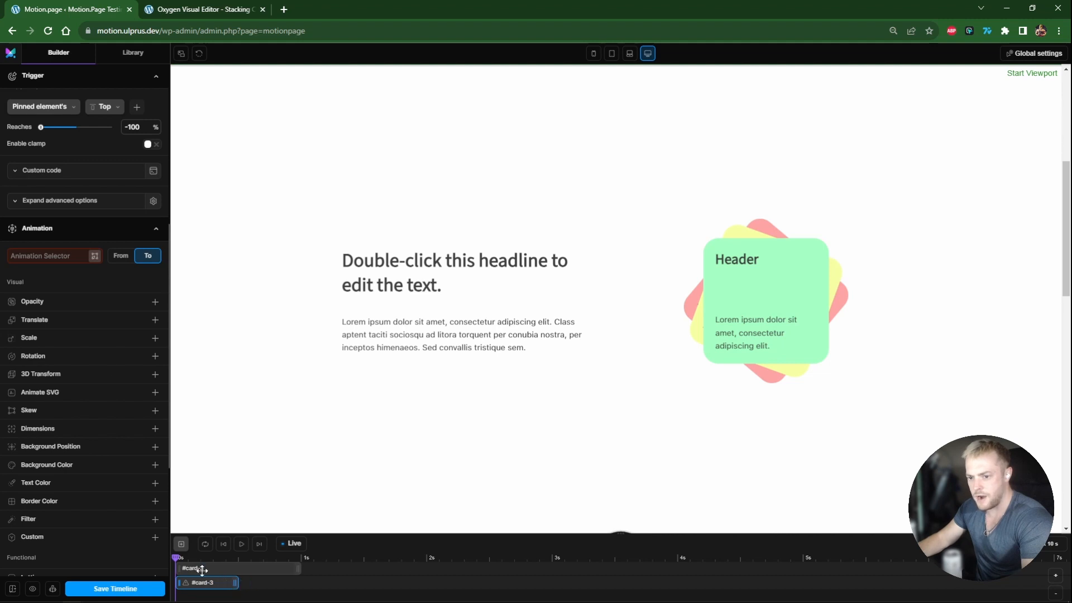
{"action": "left_click", "coordinate": [45, 255]}
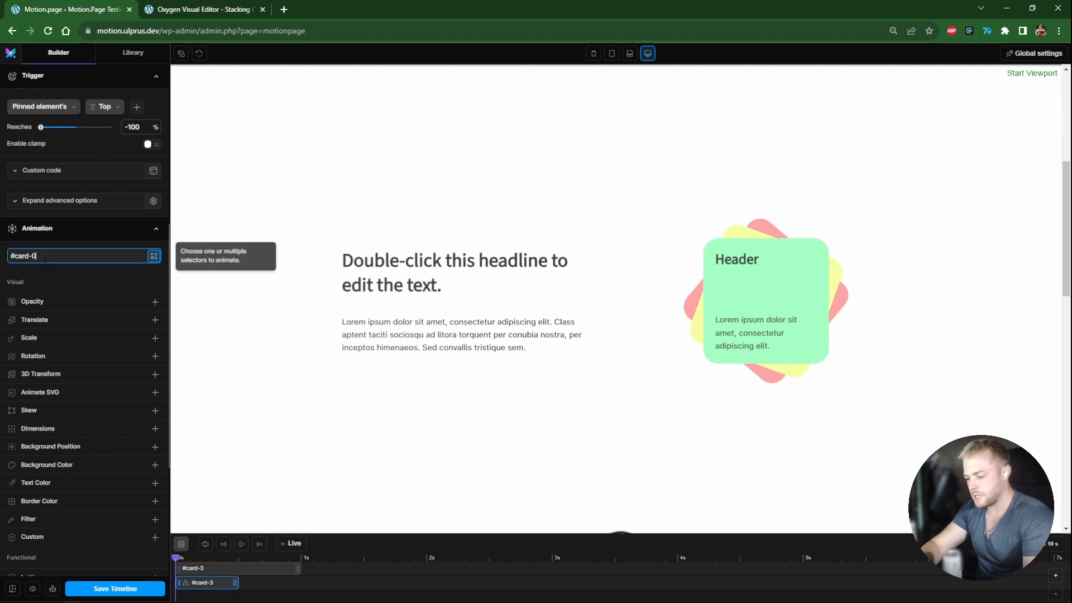
{"action": "key", "text": "Return"}
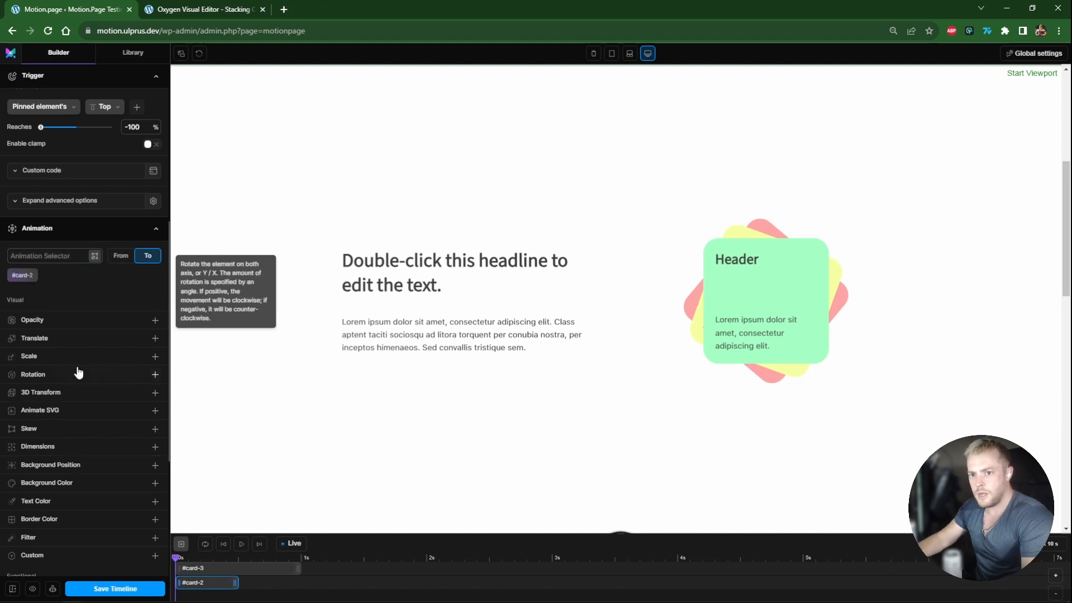
- Add a Rotation of 0° to the #card-2 animation and test it by scrolling through the preview
{"action": "left_click", "coordinate": [79, 374]}
{"action": "left_click", "coordinate": [137, 390]}
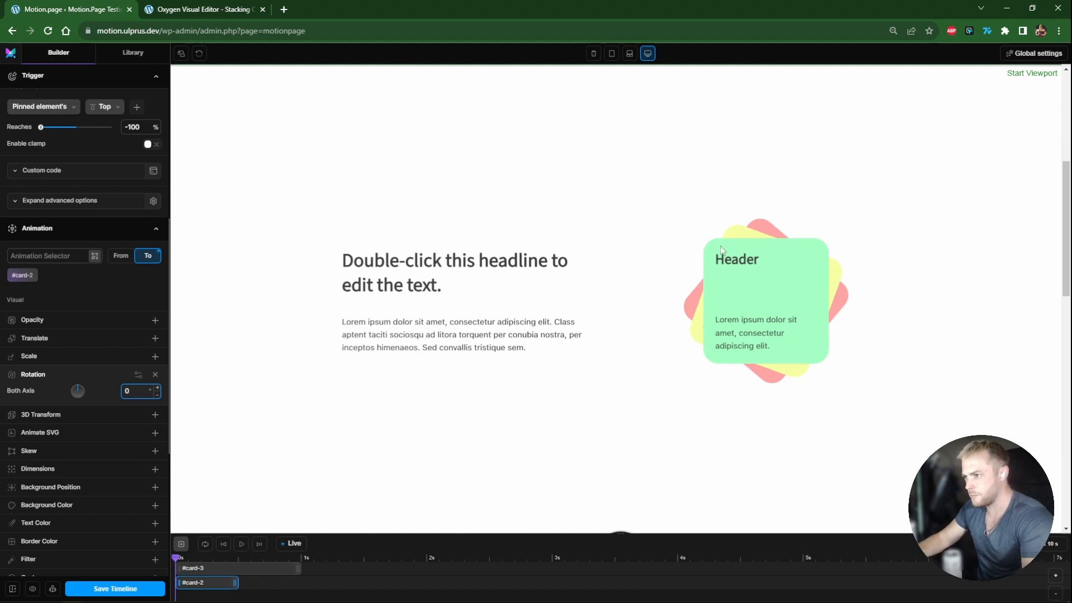
{"action": "scroll", "coordinate": [674, 246], "scroll_direction": "down", "scroll_amount": 3}
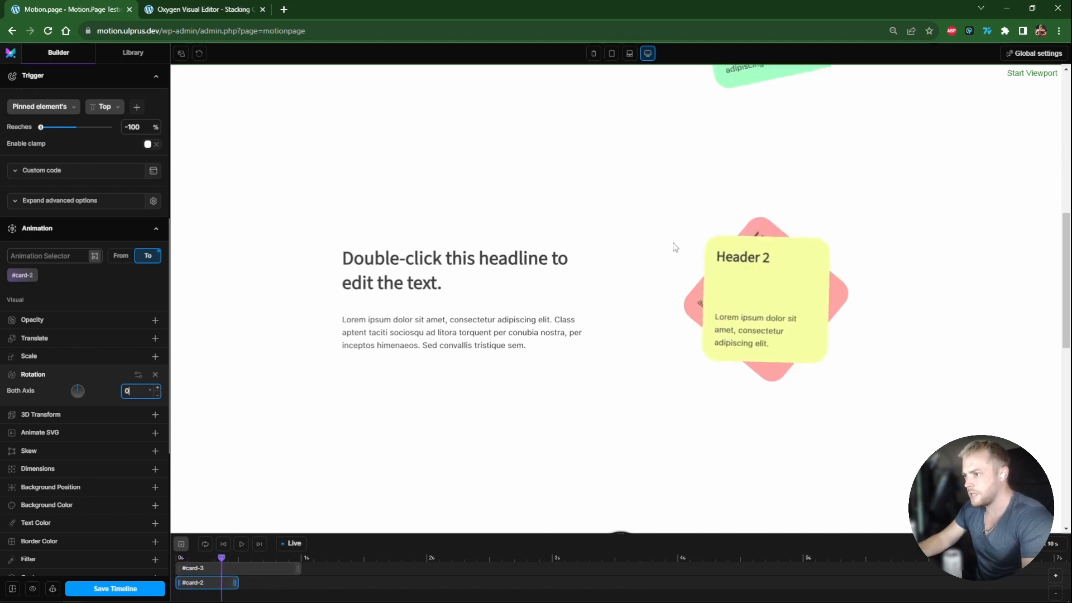
{"action": "scroll", "coordinate": [674, 247], "scroll_direction": "down", "scroll_amount": 3}
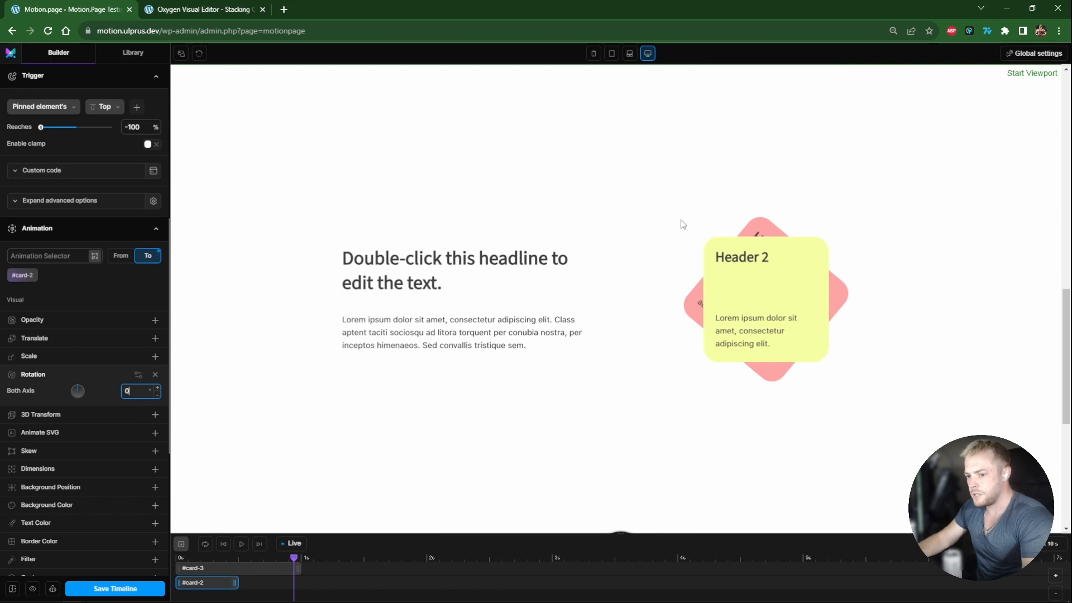
- Move the playhead to 1 s and add another animation there targeting #card-2
{"action": "left_click_drag", "start_coordinate": [290, 559], "coordinate": [300, 557]}
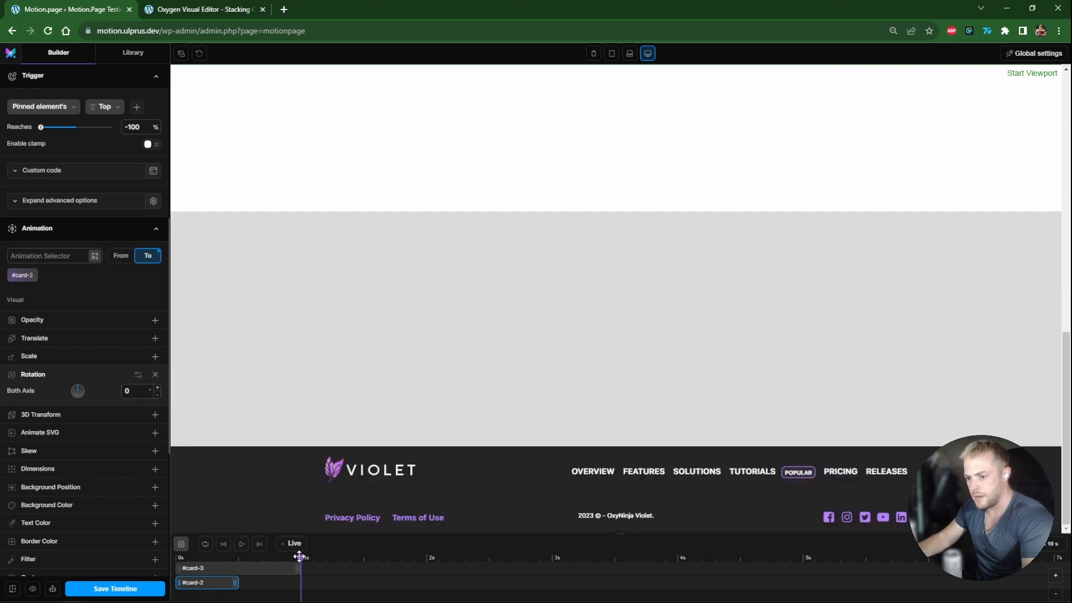
{"action": "left_click", "coordinate": [182, 544]}
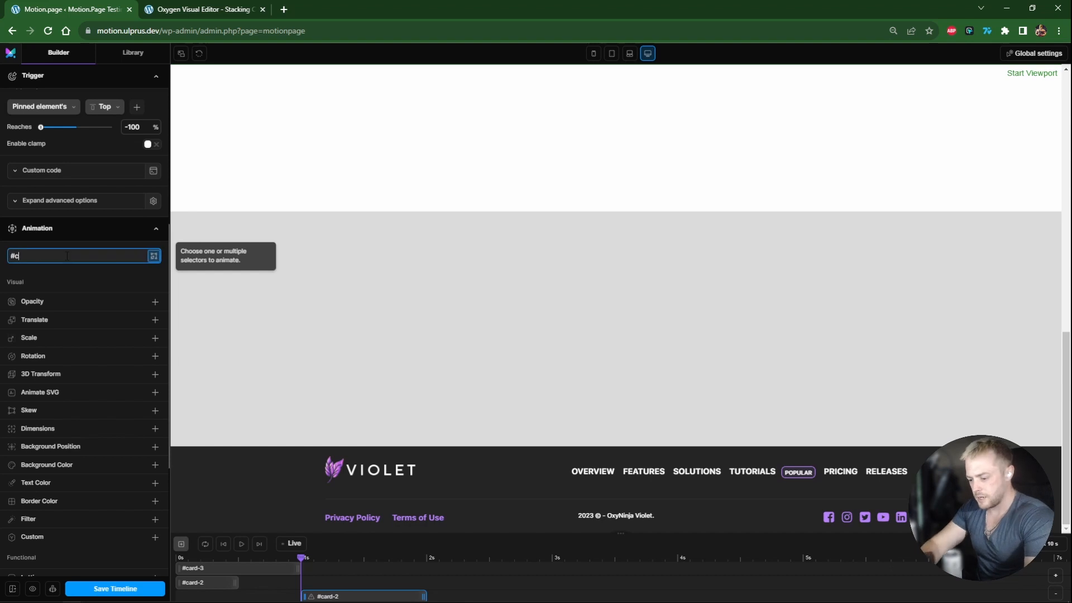
{"action": "type", "text": "#card-2"}
{"action": "key", "text": "Return"}
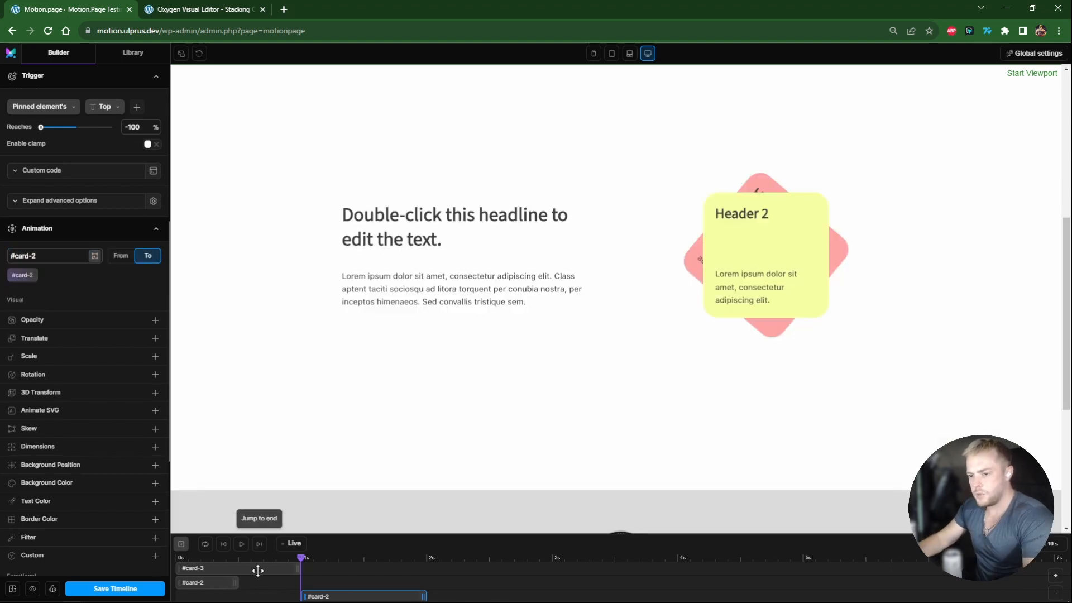
- Compare with the #card-3 animation and add a Translate Y of -100 vh to the #card-2 animation at 1 s
{"action": "left_click", "coordinate": [257, 569]}
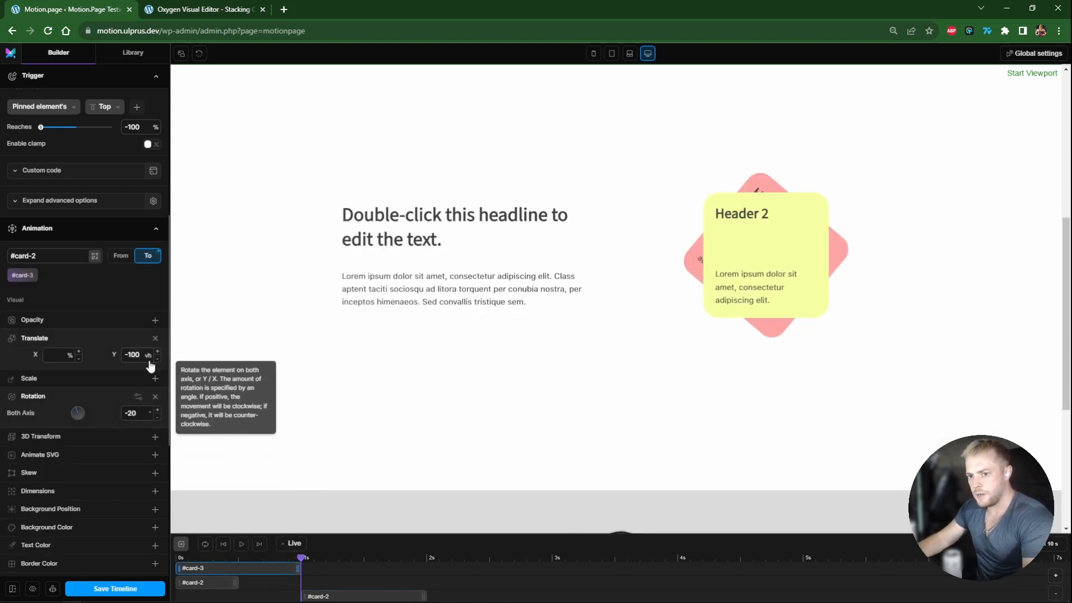
{"action": "left_click", "coordinate": [335, 595]}
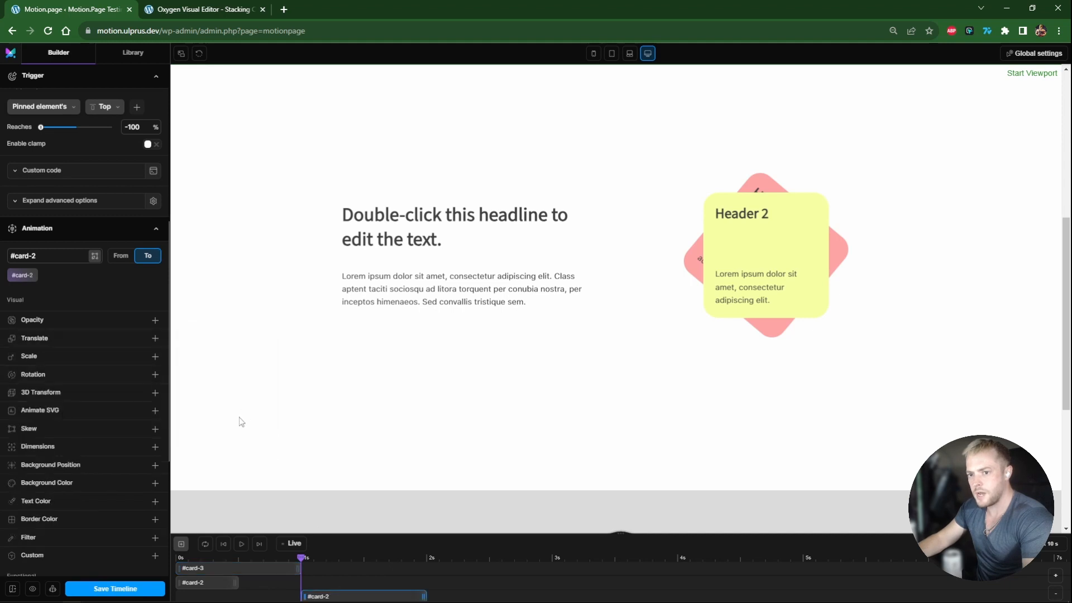
{"action": "left_click", "coordinate": [124, 342]}
{"action": "left_click", "coordinate": [134, 355]}
{"action": "type", "text": "-"}
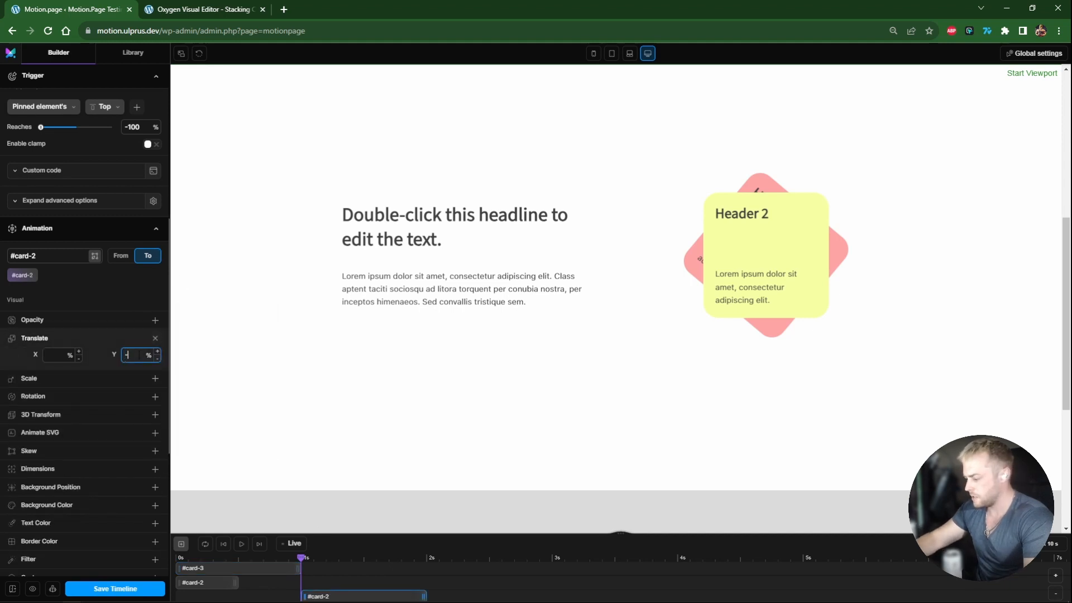
{"action": "type", "text": "100"}
{"action": "left_click", "coordinate": [150, 356]}
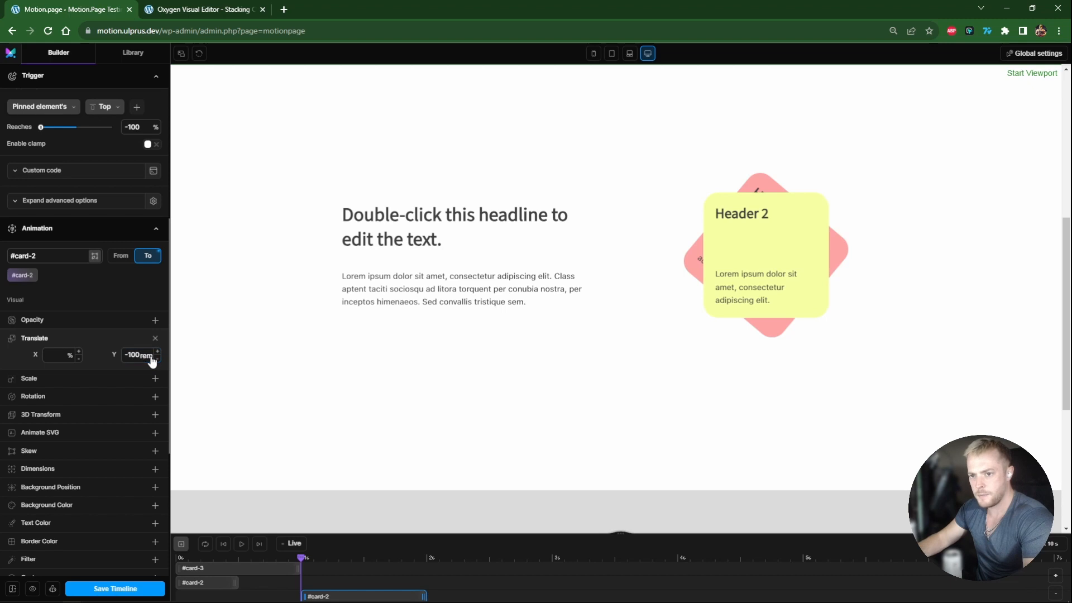
- Add a Rotation of -20° on both axes to the #card-2 animation at 1 s
{"action": "left_click", "coordinate": [98, 397]}
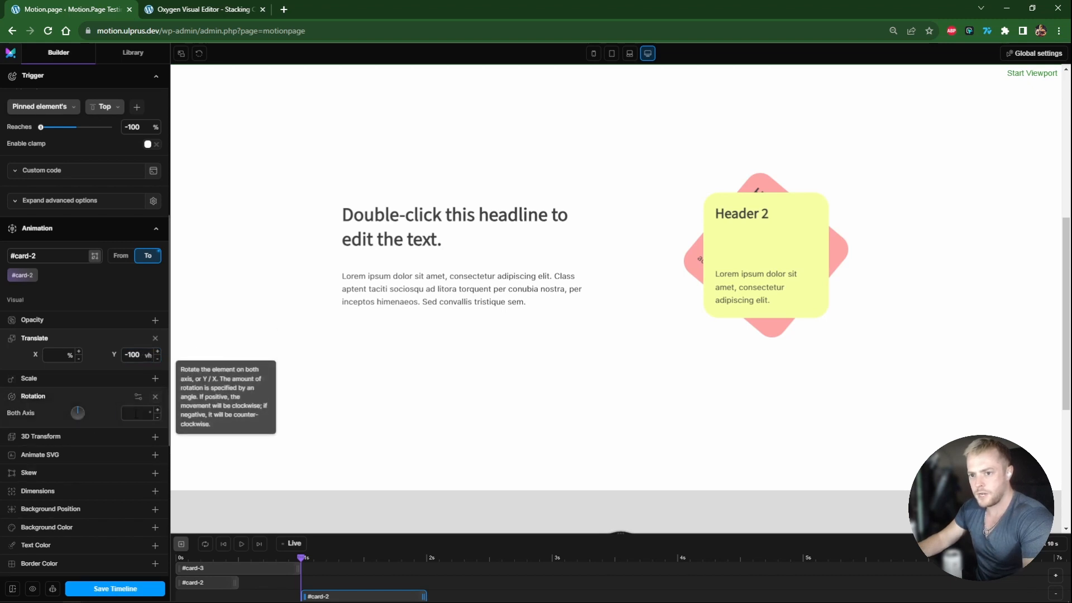
{"action": "left_click", "coordinate": [136, 412]}
{"action": "type", "text": "-20"}
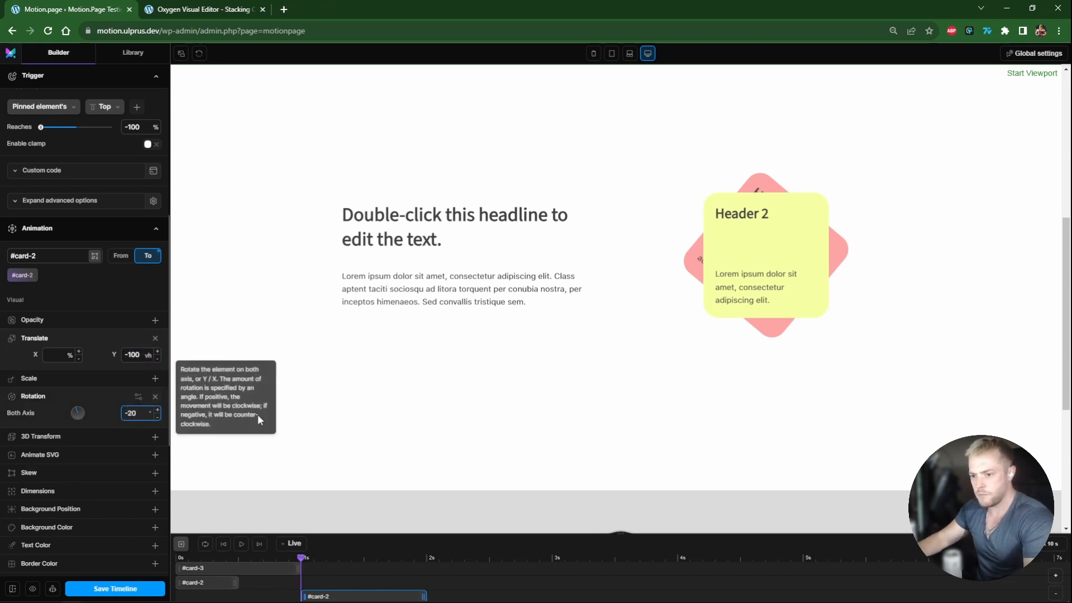
- Enlarge the timeline area, add another animation at 1 s and shorten it to about 0.5 s
{"action": "left_click_drag", "start_coordinate": [359, 532], "coordinate": [357, 360]}
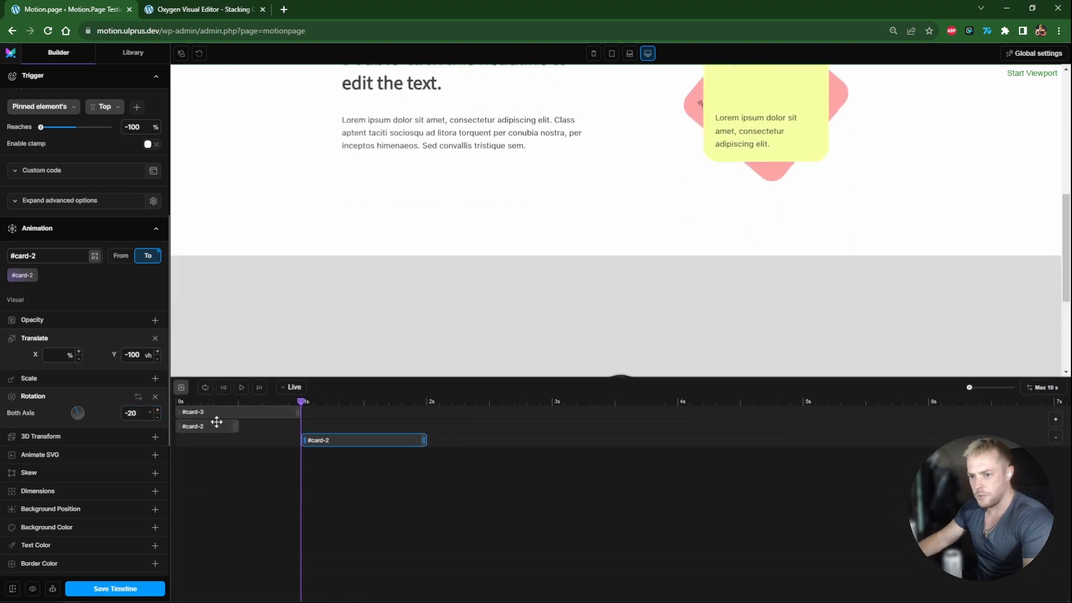
{"action": "left_click", "coordinate": [180, 387]}
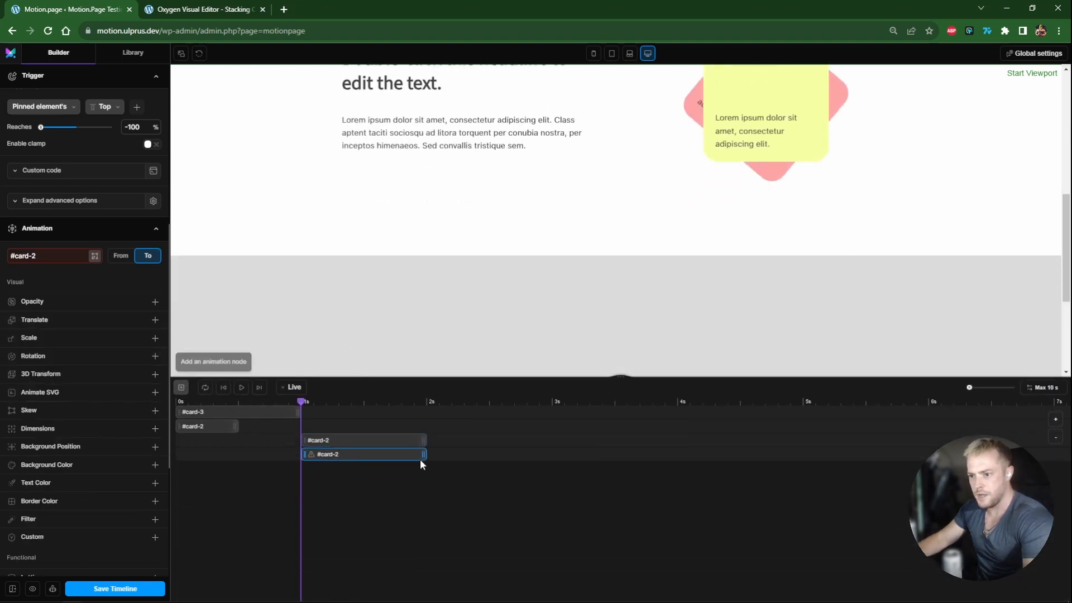
{"action": "left_click_drag", "start_coordinate": [400, 454], "coordinate": [353, 453]}
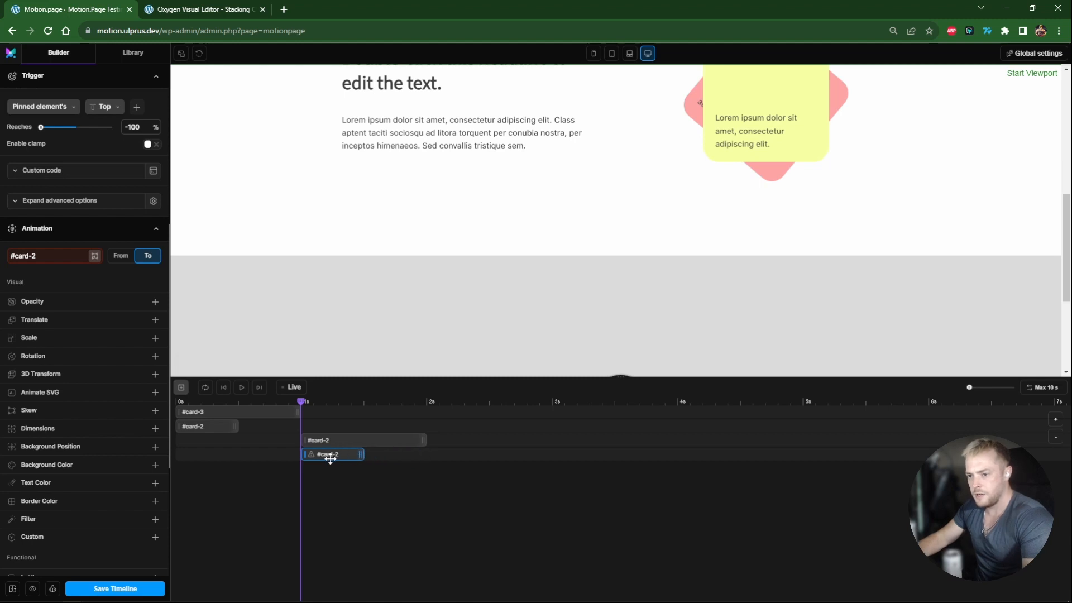
- Check the first card's ID in Oxygen, target the shortened animation at #card-1 and give it a Rotation of 0°
{"action": "left_click", "coordinate": [48, 255]}
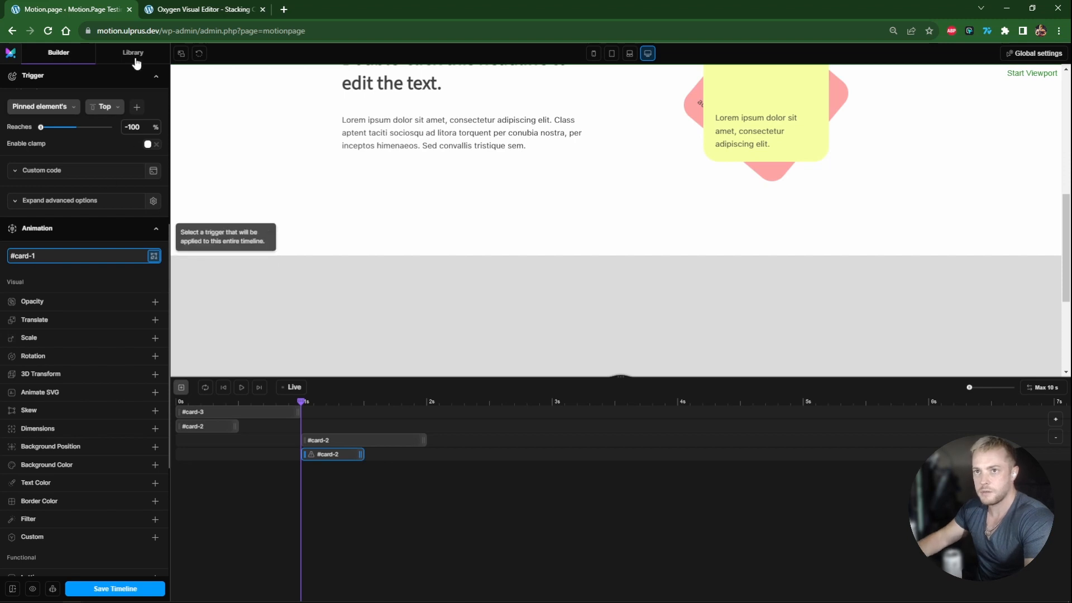
{"action": "left_click", "coordinate": [197, 10]}
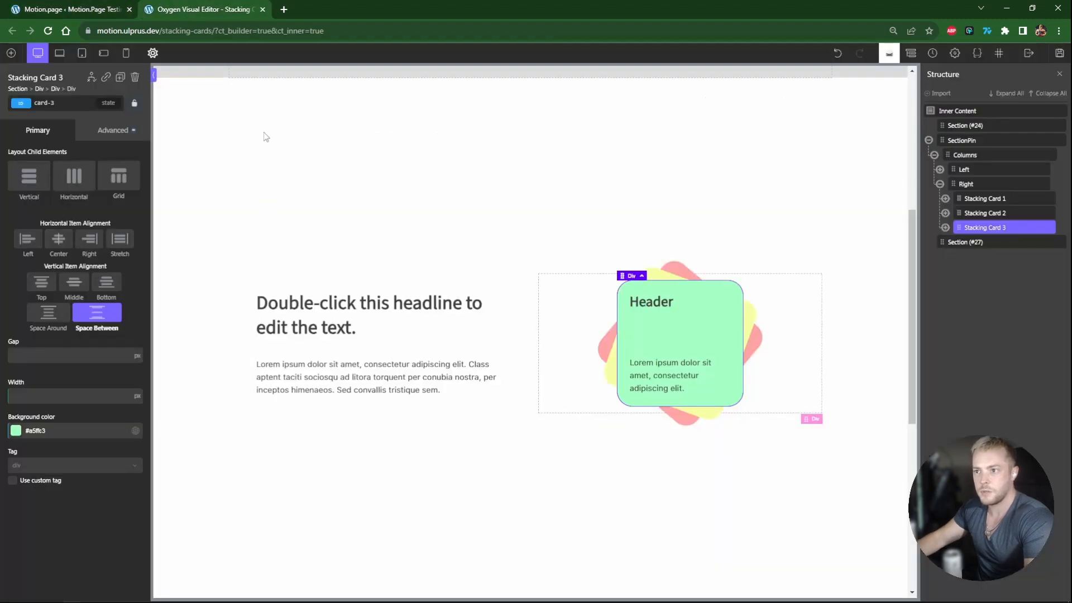
{"action": "left_click", "coordinate": [989, 204]}
{"action": "left_click", "coordinate": [105, 8]}
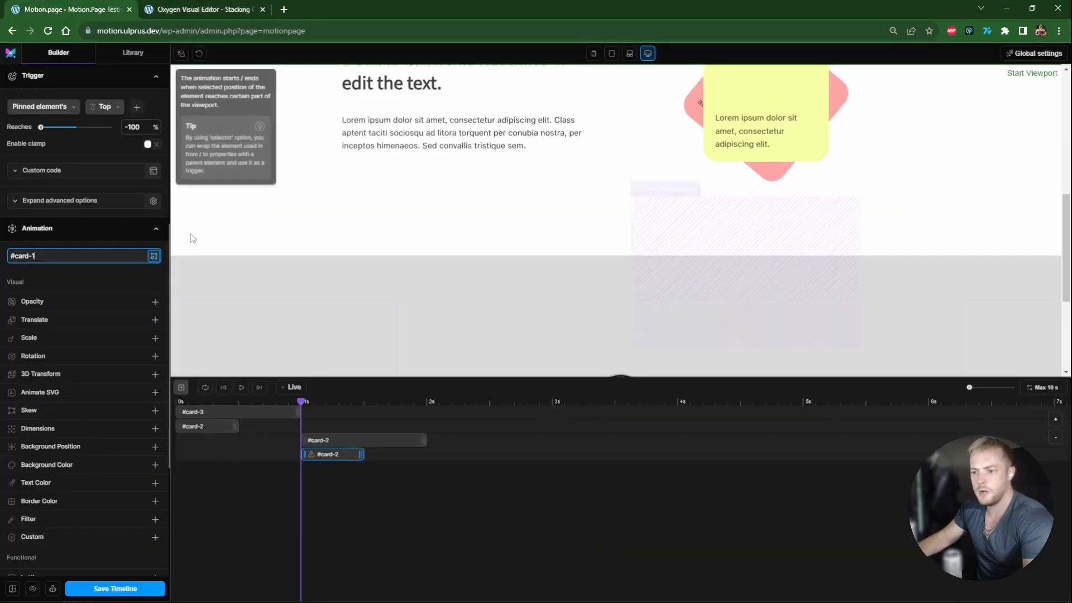
{"action": "key", "text": "Return"}
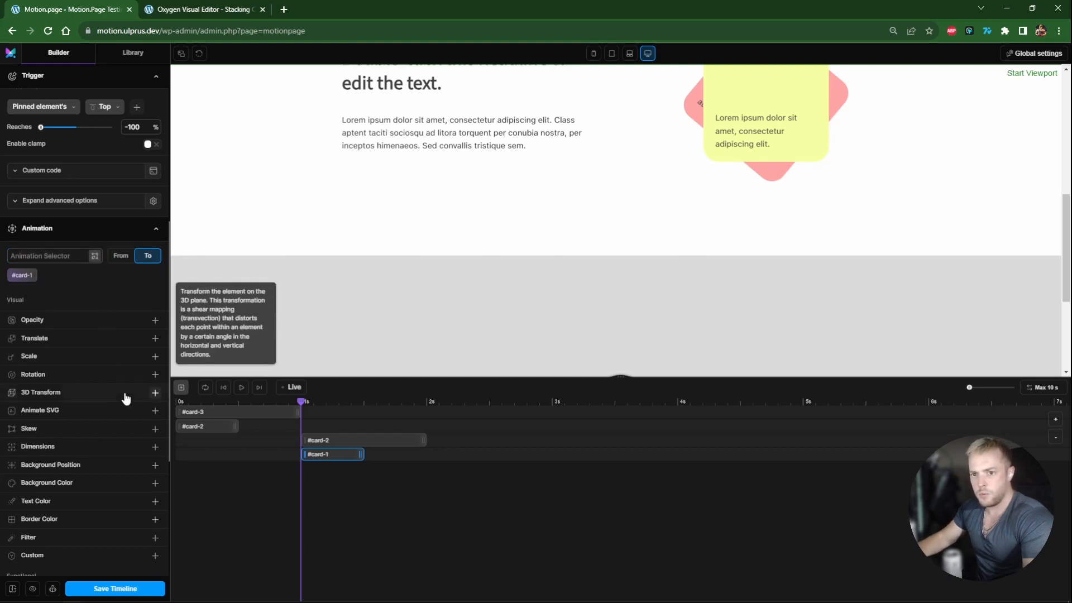
{"action": "left_click", "coordinate": [96, 378]}
{"action": "type", "text": "0"}
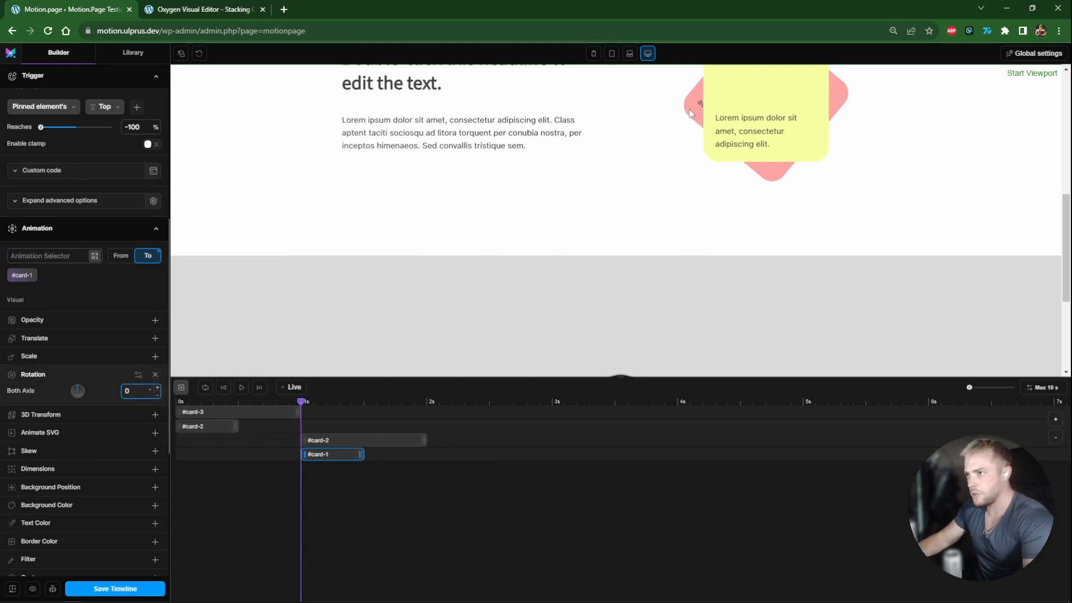
- Move the playhead to 2 s and add an animation there targeting #card-1
{"action": "left_click_drag", "start_coordinate": [302, 401], "coordinate": [427, 412]}
{"action": "left_click", "coordinate": [181, 387]}
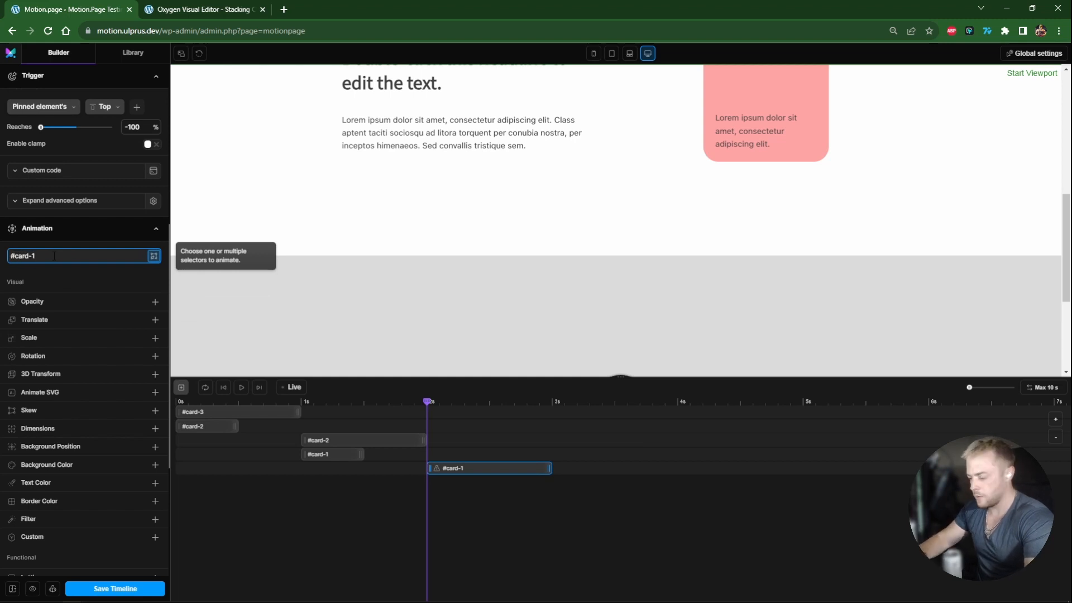
{"action": "key", "text": "Return"}
- Give the #card-1 animation at 2 s a Translate Y of -100 vh and a Rotation of -10° on both axes
{"action": "left_click", "coordinate": [82, 338]}
{"action": "left_click", "coordinate": [128, 354]}
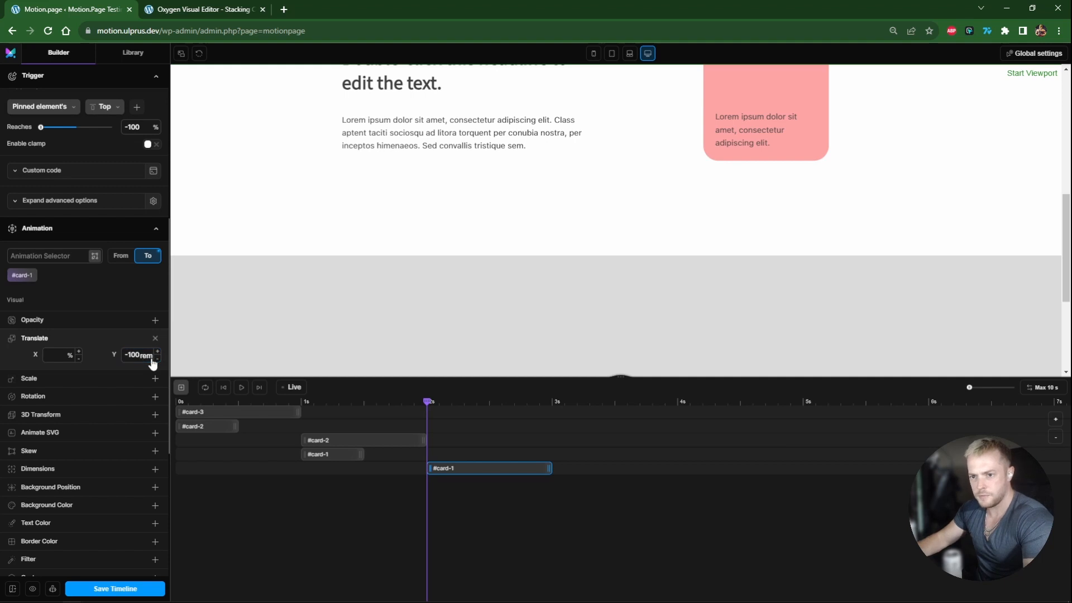
{"action": "left_click", "coordinate": [62, 398]}
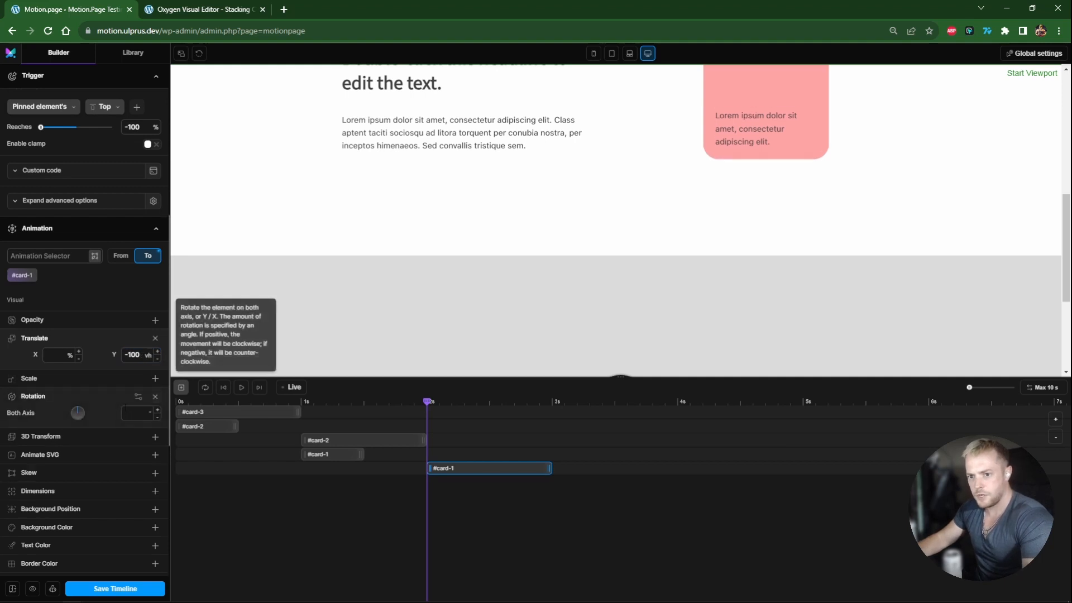
{"action": "left_click", "coordinate": [134, 412]}
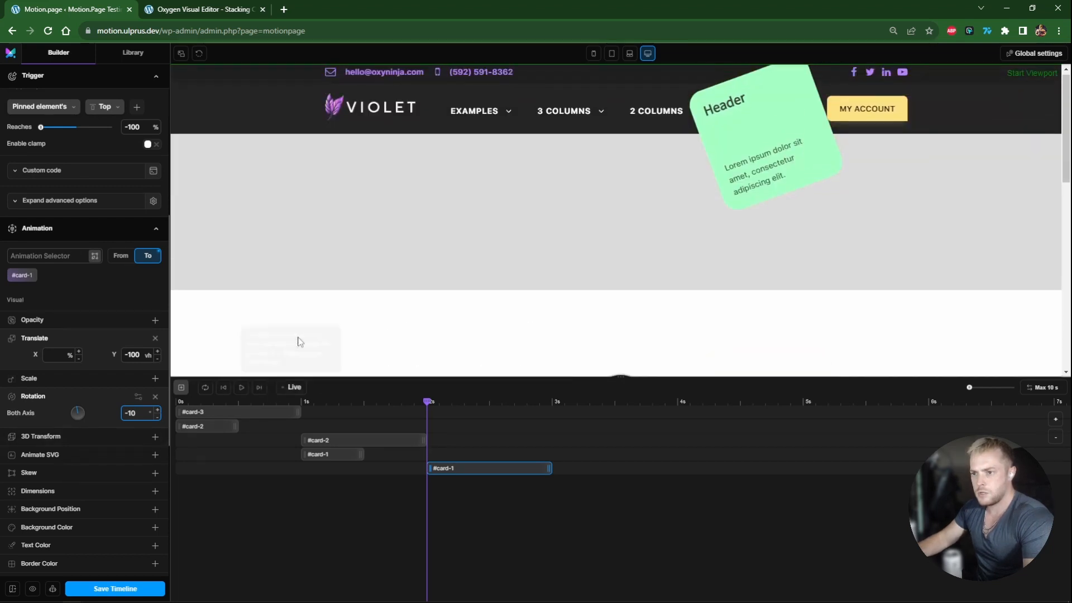
- Shrink the timeline area, turn on live preview and scroll through the pinned section to test all three cards
{"action": "left_click_drag", "start_coordinate": [383, 385], "coordinate": [298, 553]}
{"action": "left_click", "coordinate": [294, 555]}
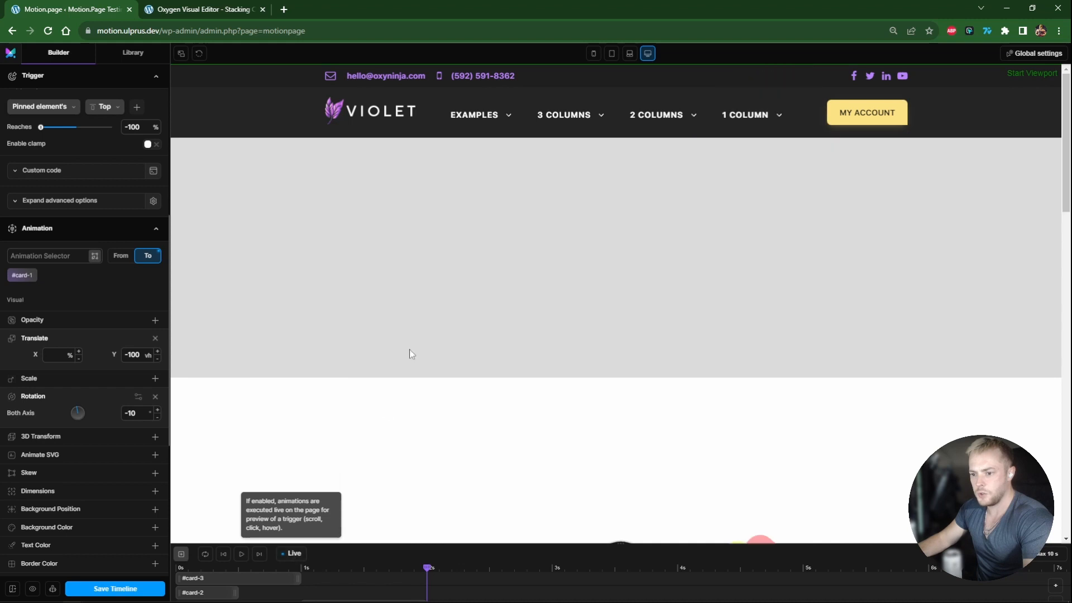
{"action": "scroll", "coordinate": [431, 320], "scroll_direction": "down", "scroll_amount": 5}
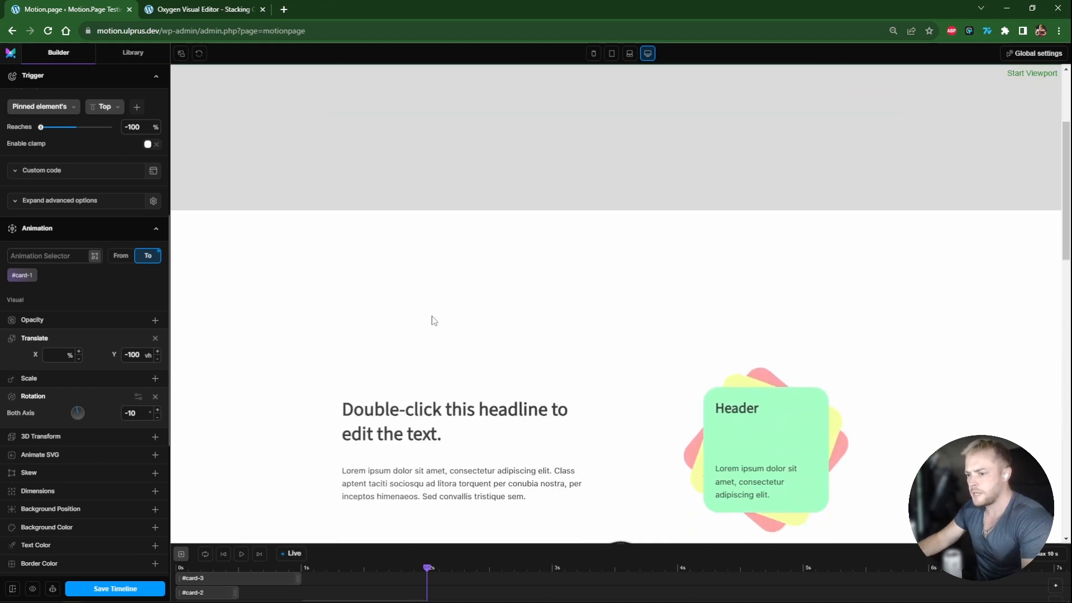
{"action": "scroll", "coordinate": [424, 316], "scroll_direction": "down", "scroll_amount": 1}
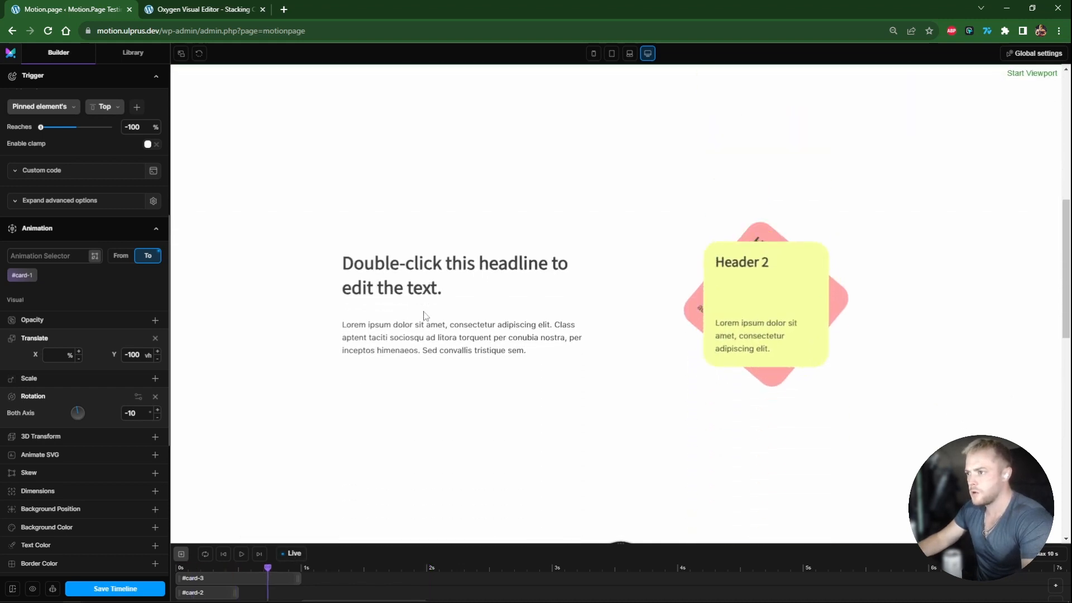
{"action": "scroll", "coordinate": [424, 317], "scroll_direction": "down", "scroll_amount": 2}
{"action": "scroll", "coordinate": [424, 317], "scroll_direction": "down", "scroll_amount": 2}
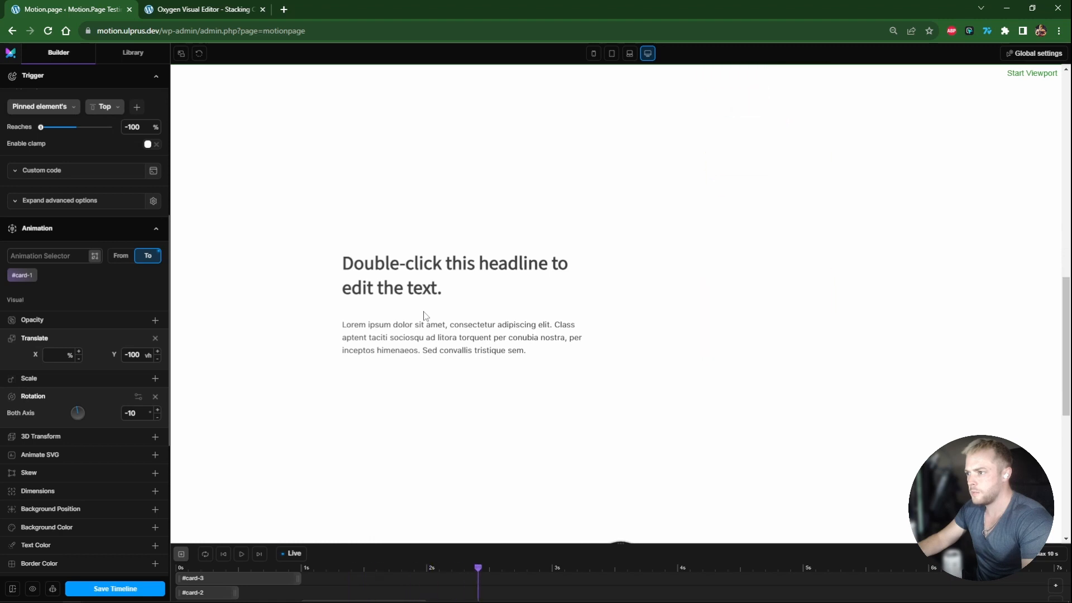
{"action": "scroll", "coordinate": [424, 317], "scroll_direction": "up", "scroll_amount": 2}
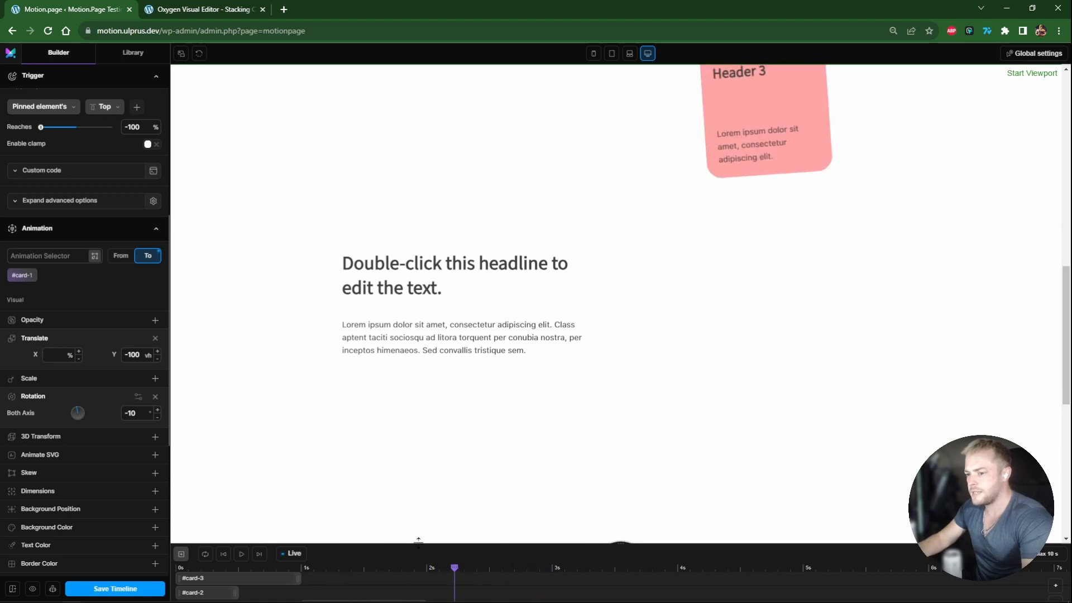
- Enlarge the timeline area and scroll the preview back and forth to examine how each card's motion follows its tracks
{"action": "left_click_drag", "start_coordinate": [418, 541], "coordinate": [418, 484]}
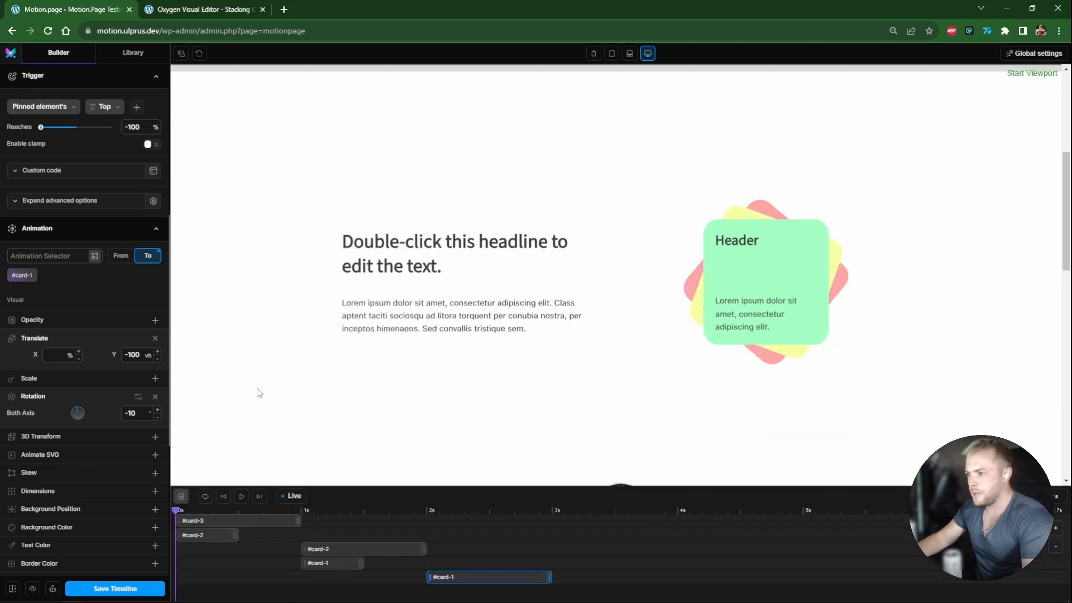
{"action": "scroll", "coordinate": [258, 389], "scroll_direction": "down", "scroll_amount": 1}
{"action": "scroll", "coordinate": [257, 388], "scroll_direction": "up", "scroll_amount": 1}
{"action": "scroll", "coordinate": [257, 388], "scroll_direction": "down", "scroll_amount": 1}
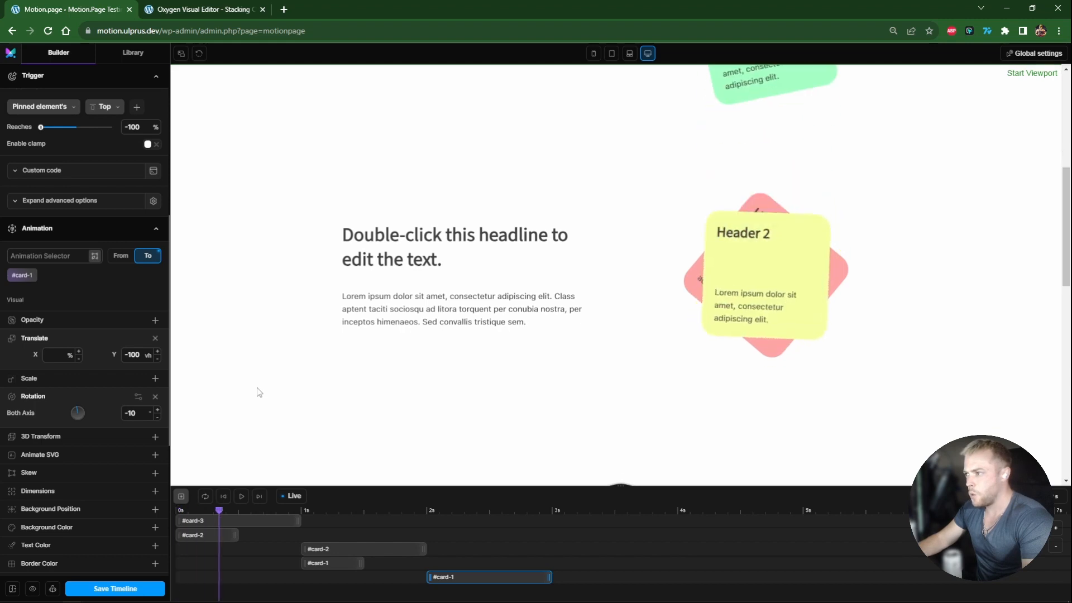
{"action": "scroll", "coordinate": [257, 387], "scroll_direction": "up", "scroll_amount": 1}
{"action": "scroll", "coordinate": [256, 388], "scroll_direction": "down", "scroll_amount": 2}
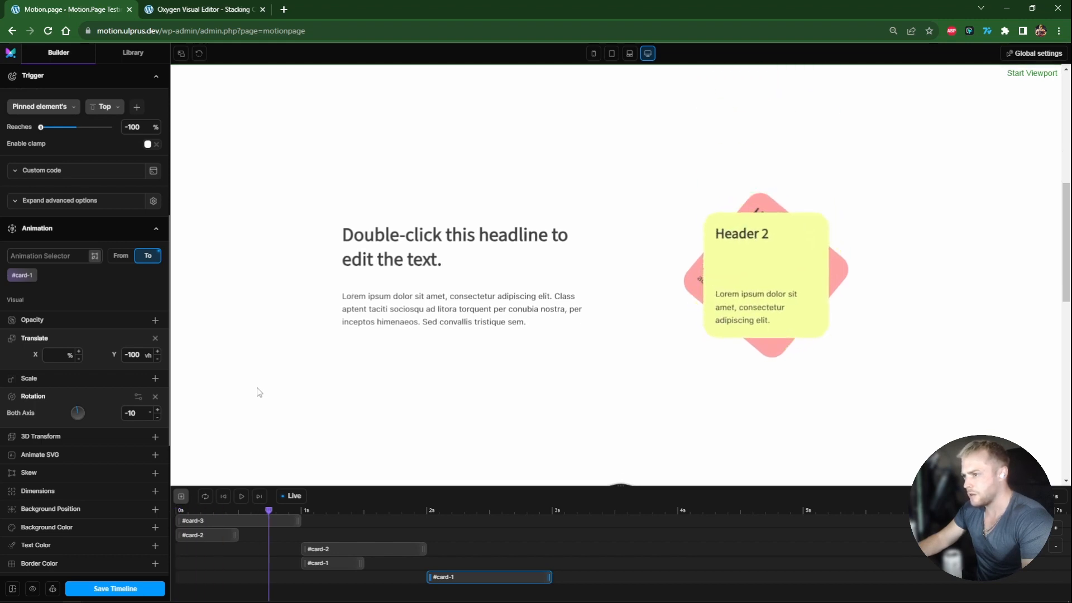
{"action": "scroll", "coordinate": [257, 387], "scroll_direction": "down", "scroll_amount": 4}
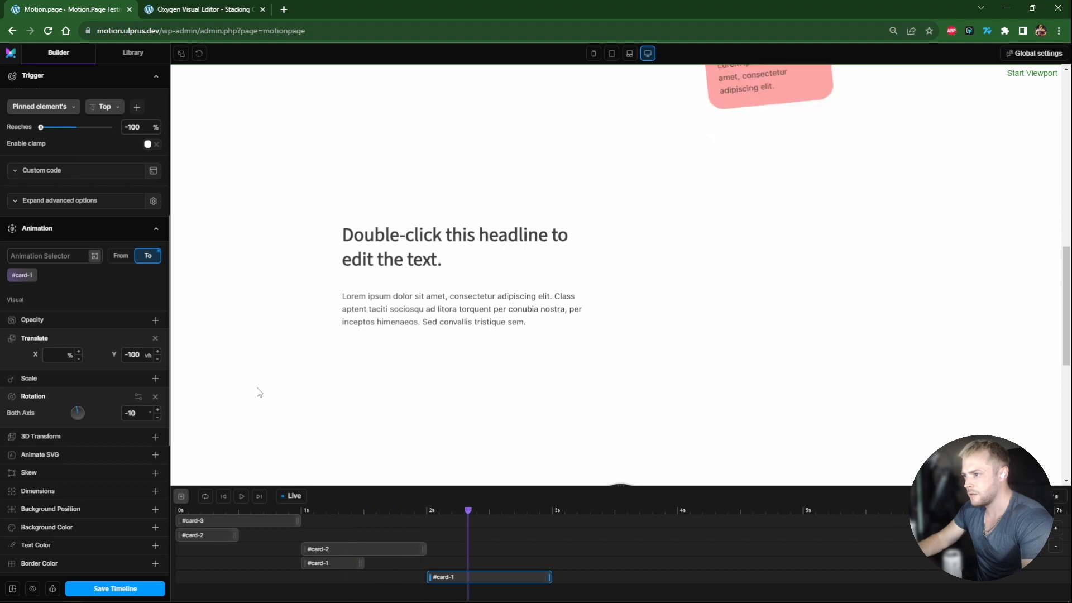
{"action": "scroll", "coordinate": [256, 387], "scroll_direction": "up", "scroll_amount": 8}
- Set the Ease of the #card-3 and #card-2 animations to None
{"action": "left_click", "coordinate": [240, 520]}
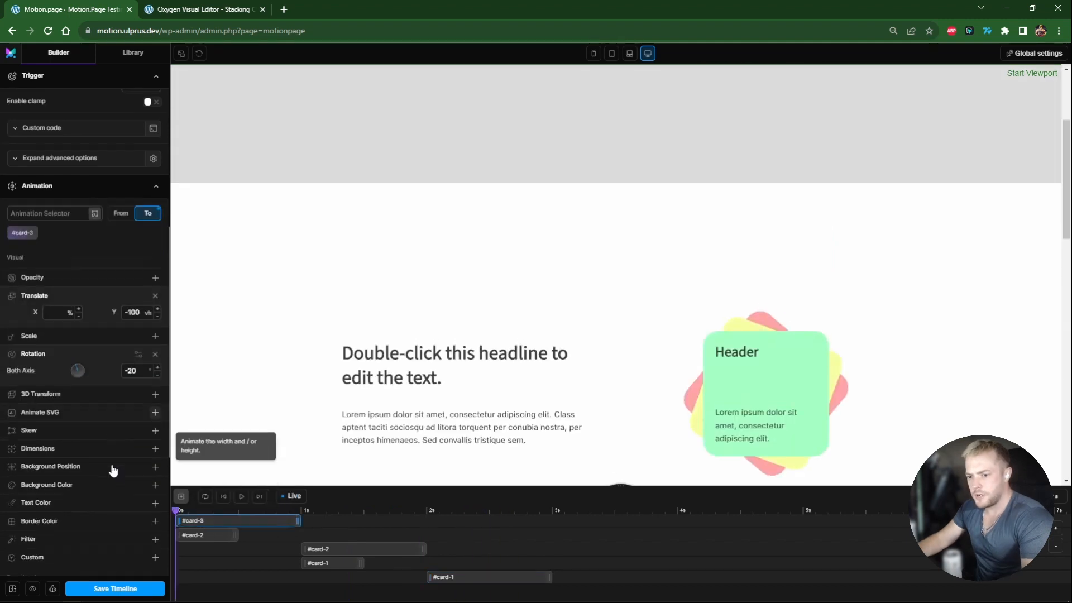
{"action": "scroll", "coordinate": [114, 470], "scroll_direction": "down", "scroll_amount": 5}
{"action": "left_click", "coordinate": [116, 483]}
{"action": "left_click", "coordinate": [106, 461]}
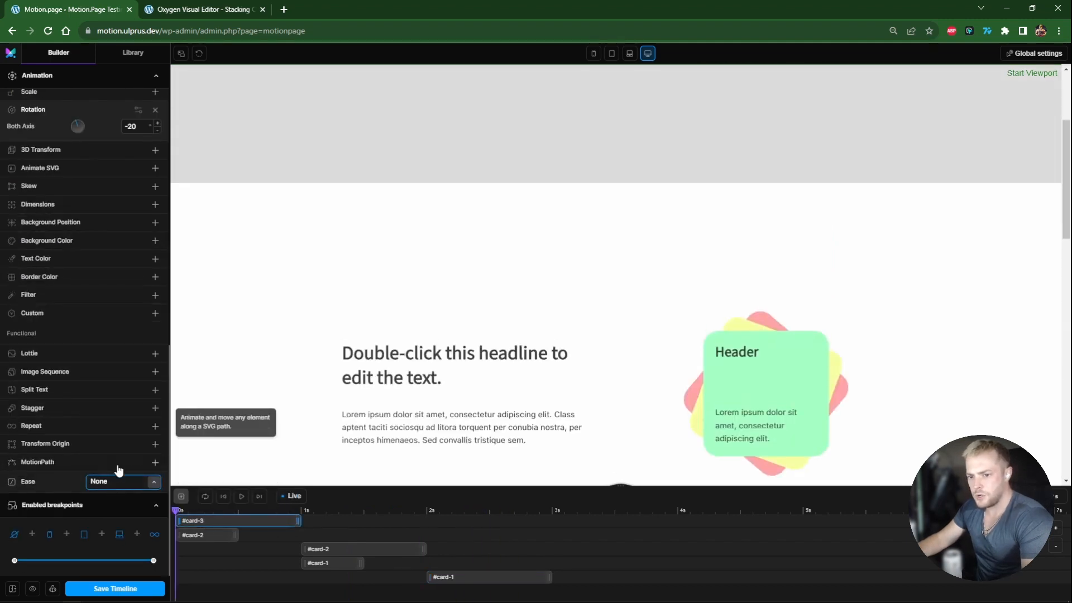
{"action": "left_click", "coordinate": [110, 483]}
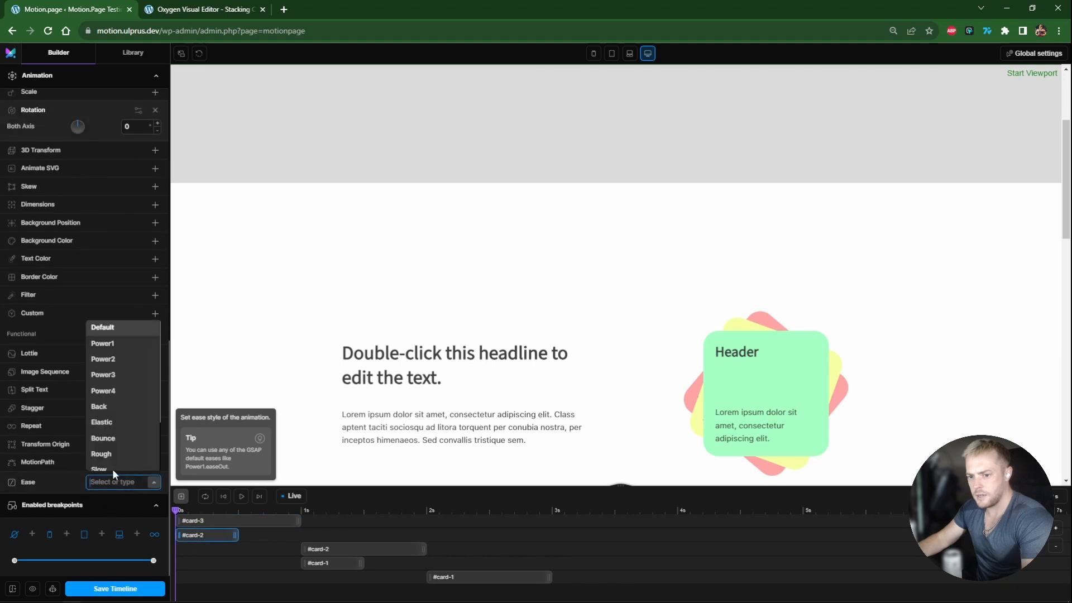
{"action": "scroll", "coordinate": [113, 474], "scroll_direction": "down", "scroll_amount": 2}
{"action": "left_click", "coordinate": [111, 485]}
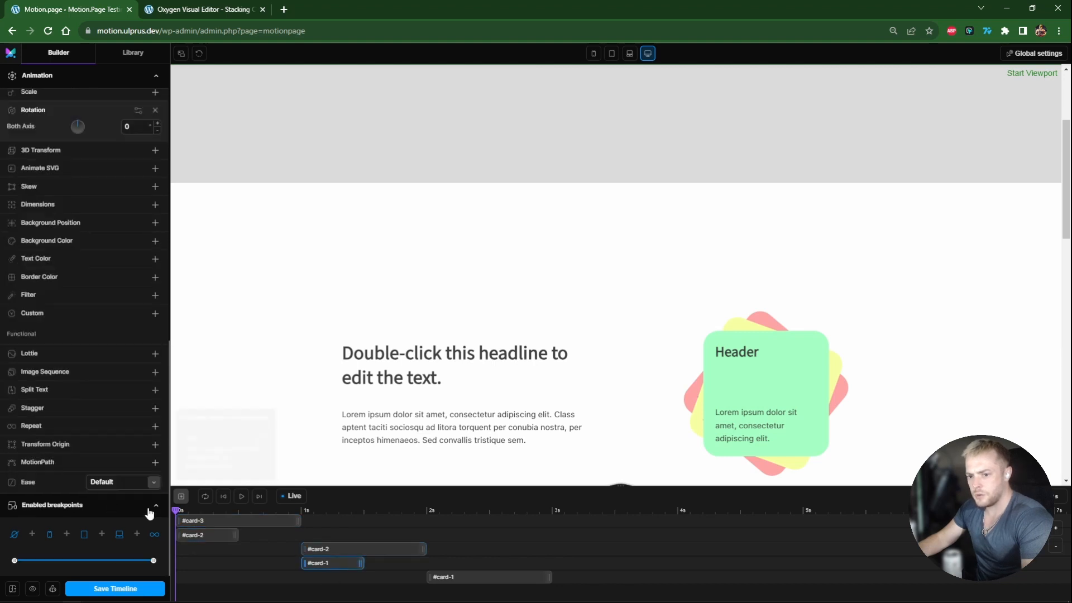
- Set the Ease of both #card-1 animations to None
{"action": "left_click", "coordinate": [130, 484]}
{"action": "left_click", "coordinate": [106, 462]}
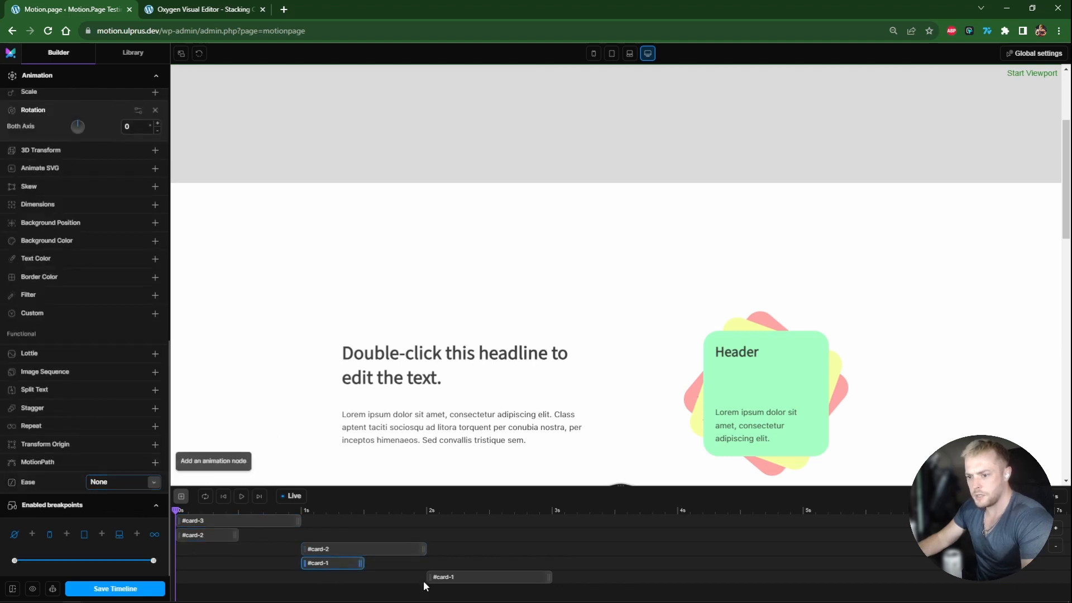
{"action": "left_click", "coordinate": [434, 576]}
{"action": "left_click", "coordinate": [129, 504]}
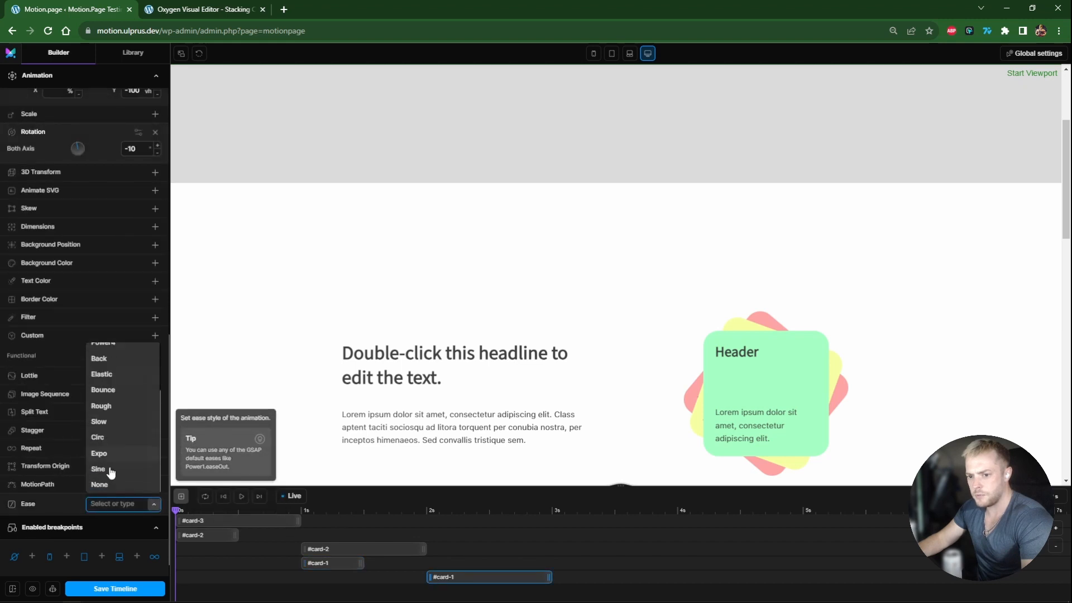
{"action": "left_click", "coordinate": [111, 472]}
- Set the Reaches value of the trigger's Ends When condition to -200%
{"action": "scroll", "coordinate": [112, 351], "scroll_direction": "up", "scroll_amount": 6}
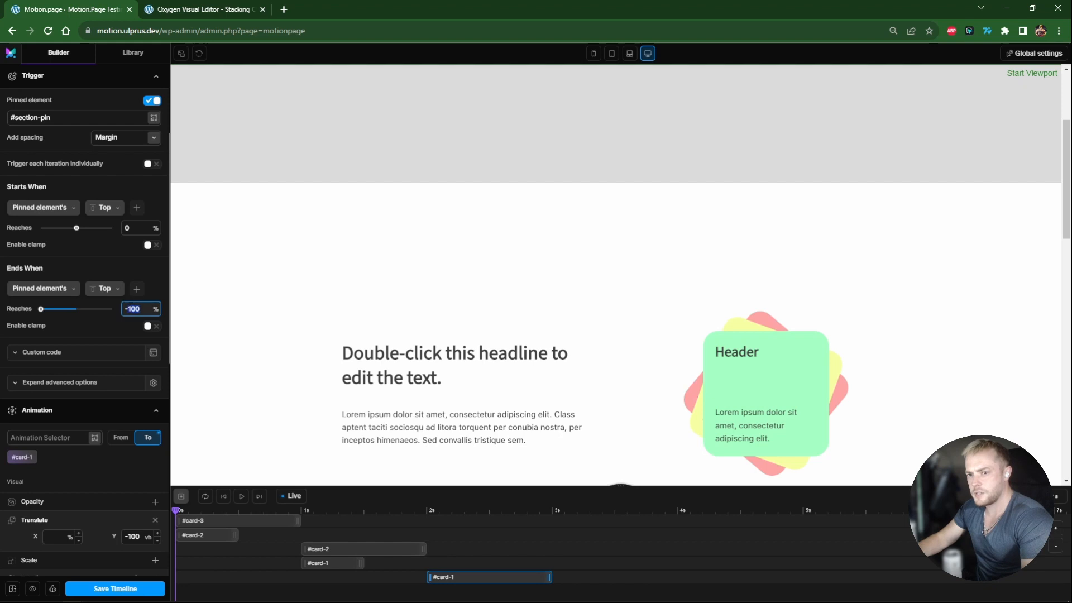
{"action": "type", "text": "-200"}
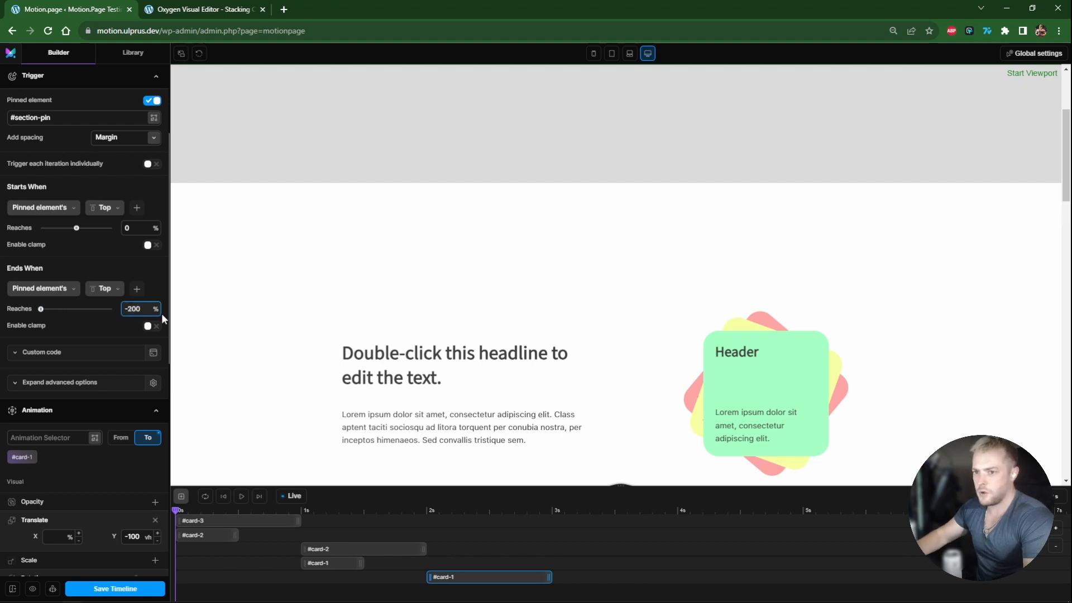
- Scroll the builder preview back and forth to examine how the cards fly away across the full pinned section
{"action": "scroll", "coordinate": [263, 273], "scroll_direction": "down", "scroll_amount": 2}
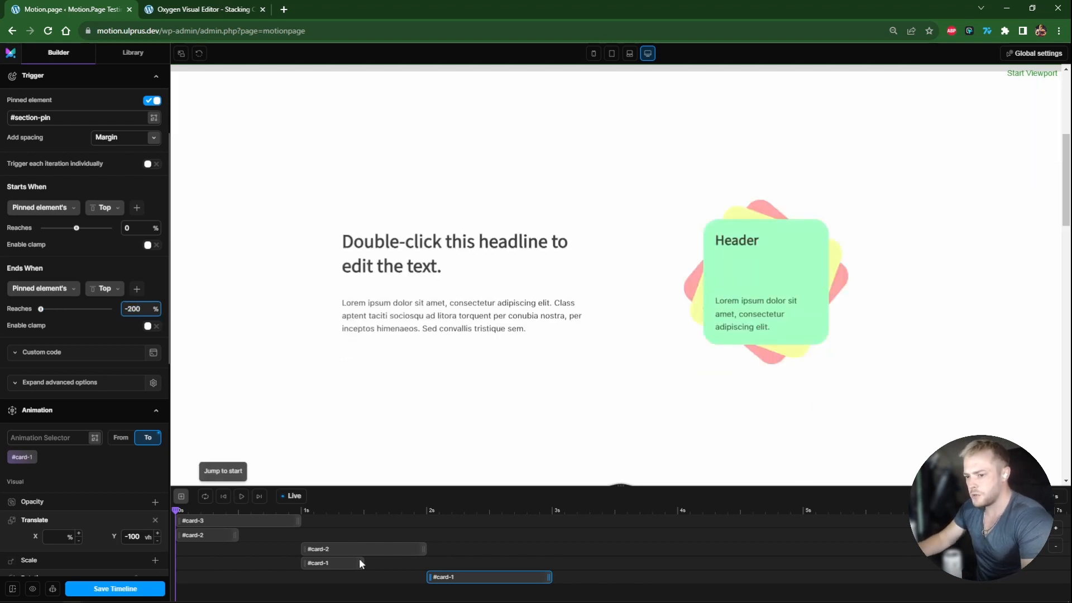
{"action": "scroll", "coordinate": [283, 251], "scroll_direction": "down", "scroll_amount": 3}
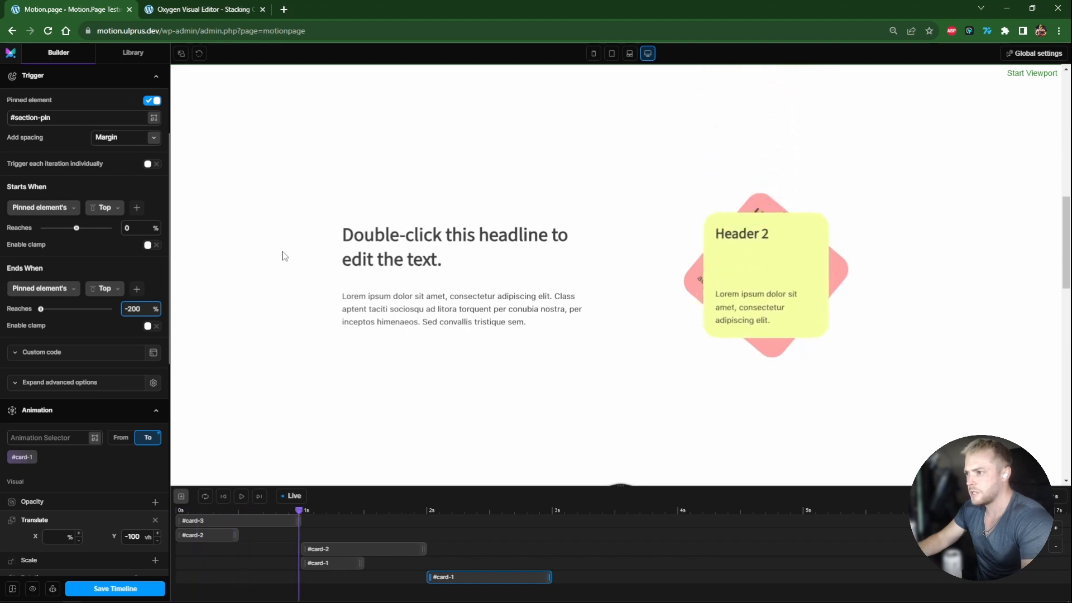
{"action": "scroll", "coordinate": [284, 260], "scroll_direction": "down", "scroll_amount": 5}
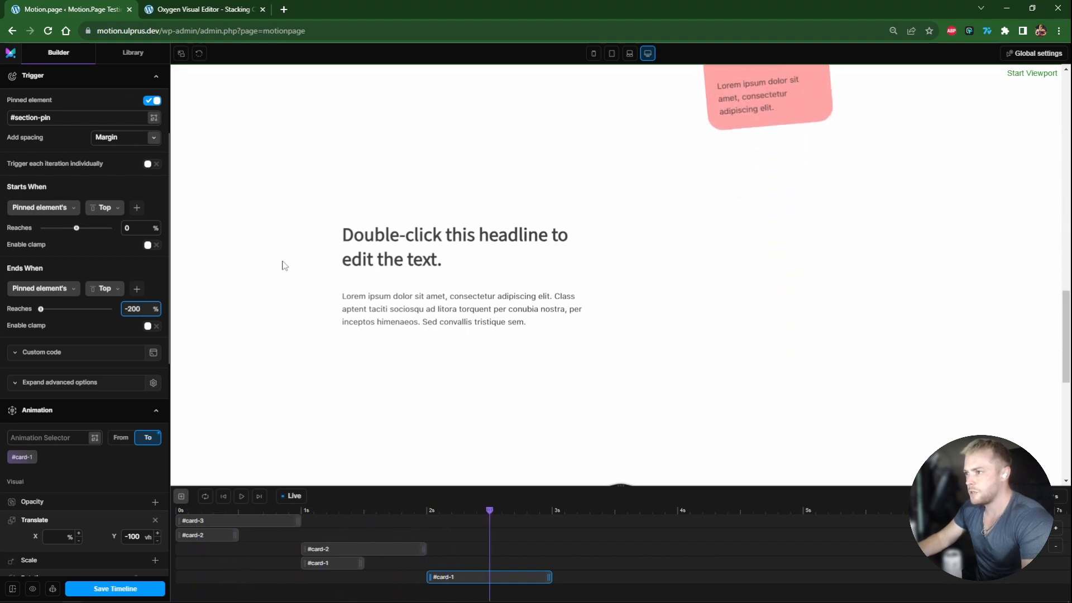
{"action": "scroll", "coordinate": [285, 265], "scroll_direction": "up", "scroll_amount": 5}
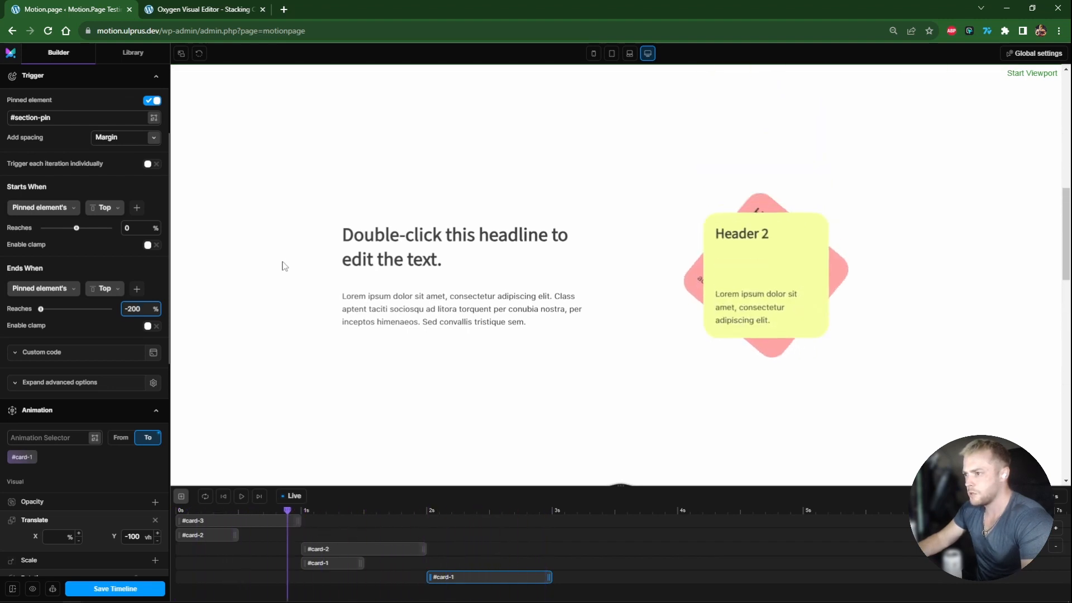
{"action": "scroll", "coordinate": [283, 266], "scroll_direction": "up", "scroll_amount": 5}
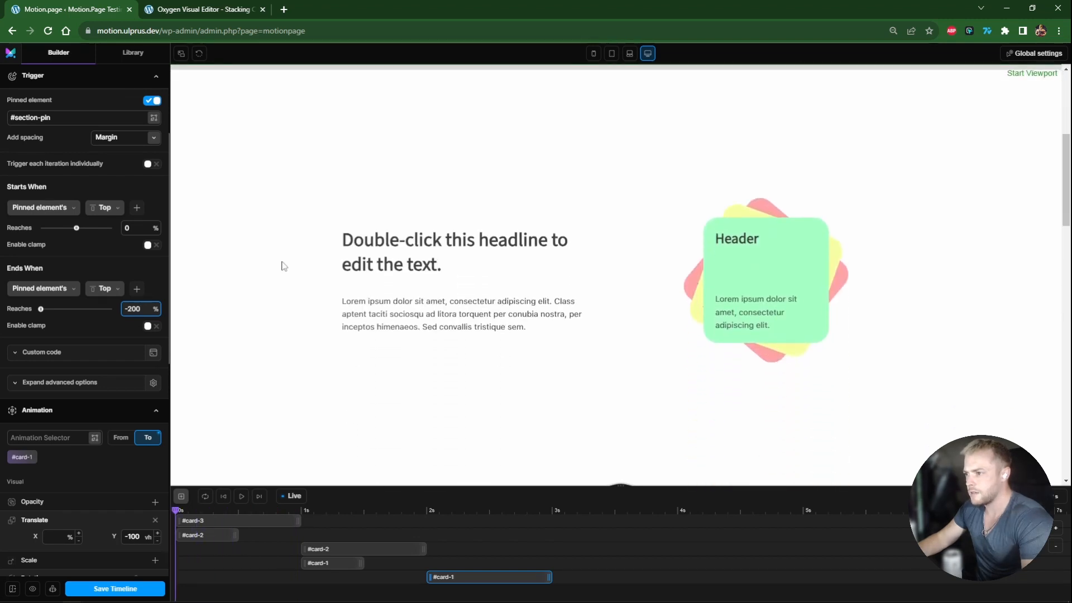
{"action": "scroll", "coordinate": [284, 267], "scroll_direction": "down", "scroll_amount": 2}
{"action": "scroll", "coordinate": [284, 266], "scroll_direction": "down", "scroll_amount": 2}
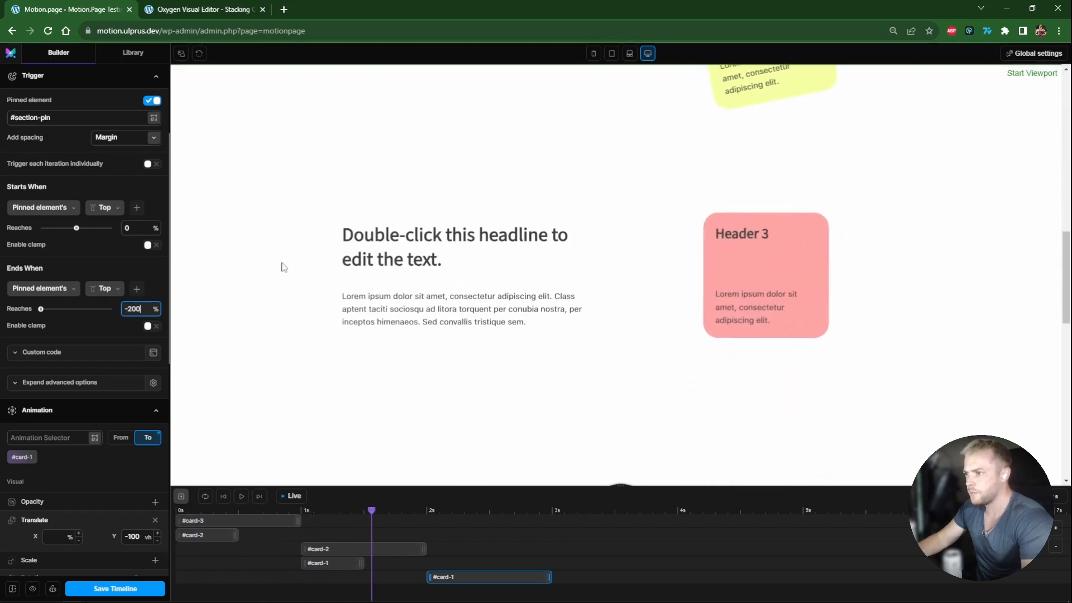
{"action": "scroll", "coordinate": [283, 267], "scroll_direction": "down", "scroll_amount": 3}
{"action": "scroll", "coordinate": [284, 269], "scroll_direction": "up", "scroll_amount": 6}
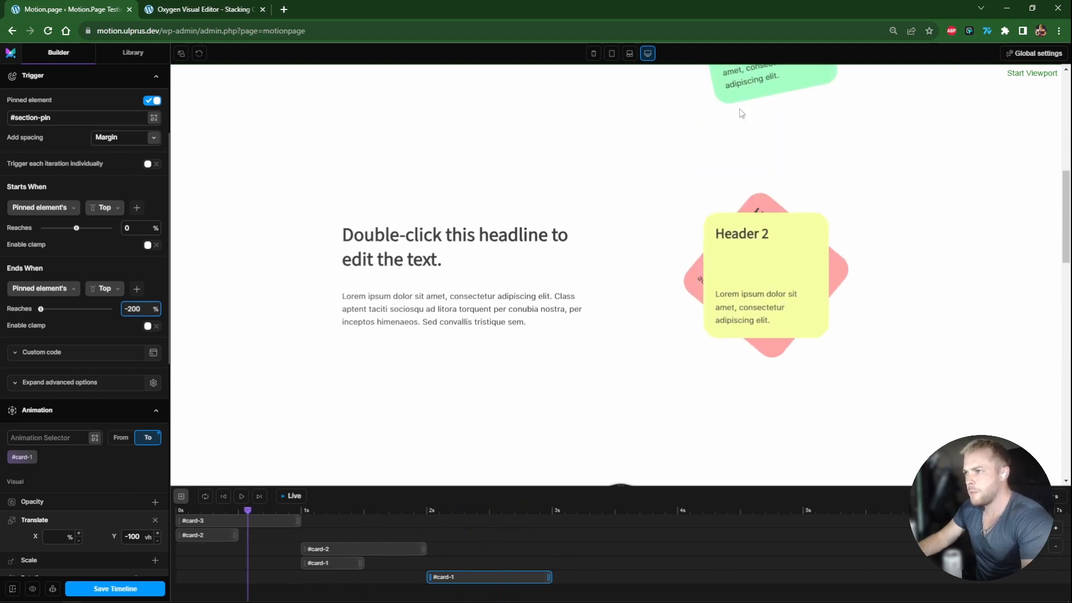
{"action": "scroll", "coordinate": [725, 218], "scroll_direction": "up", "scroll_amount": 2}
{"action": "scroll", "coordinate": [745, 207], "scroll_direction": "down", "scroll_amount": 1}
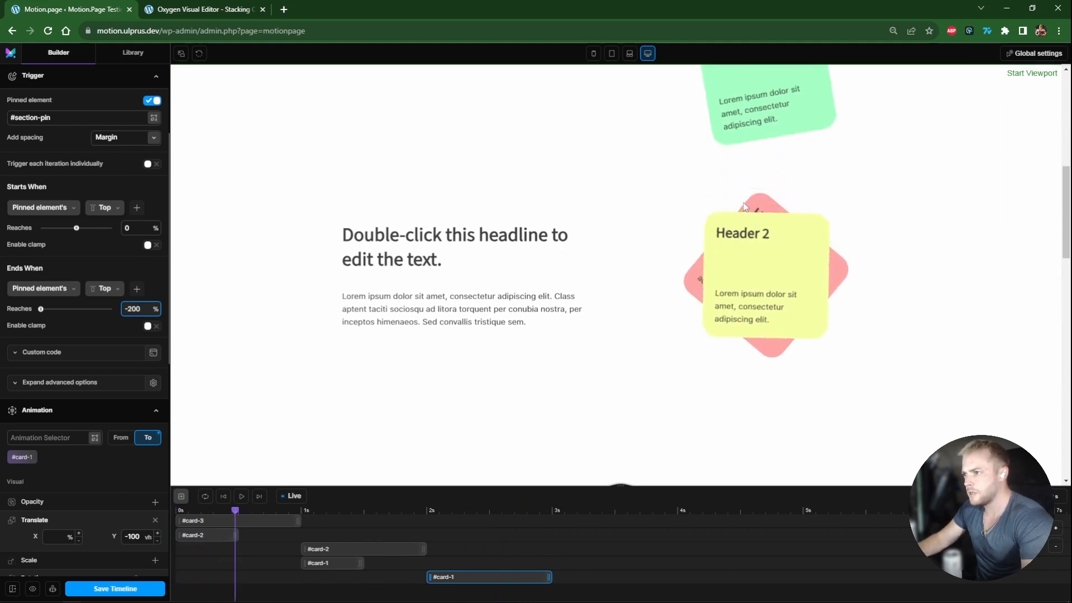
{"action": "scroll", "coordinate": [736, 204], "scroll_direction": "down", "scroll_amount": 3}
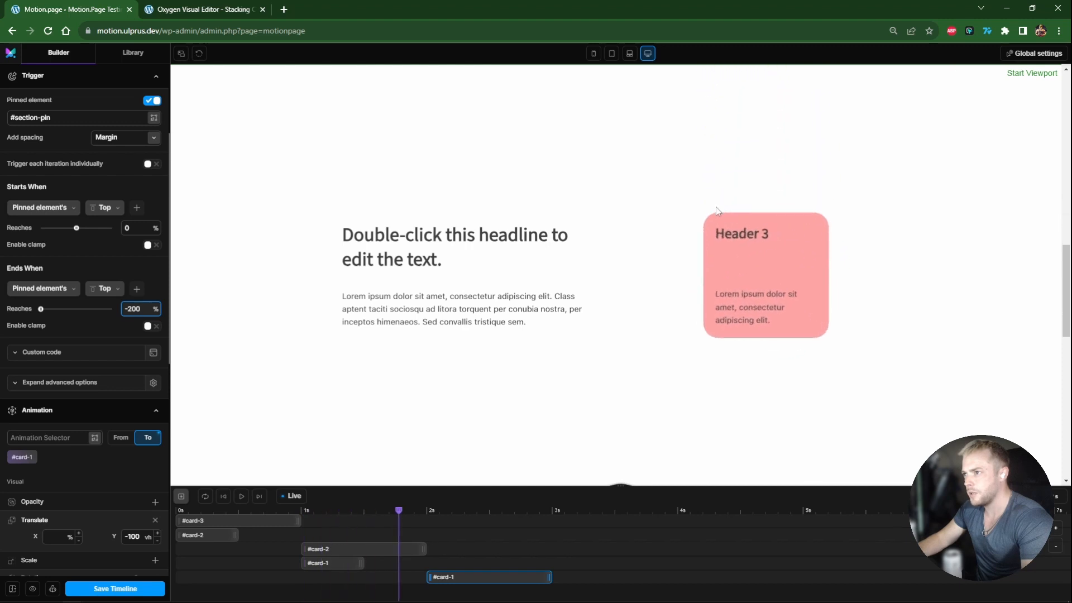
{"action": "scroll", "coordinate": [715, 206], "scroll_direction": "down", "scroll_amount": 3}
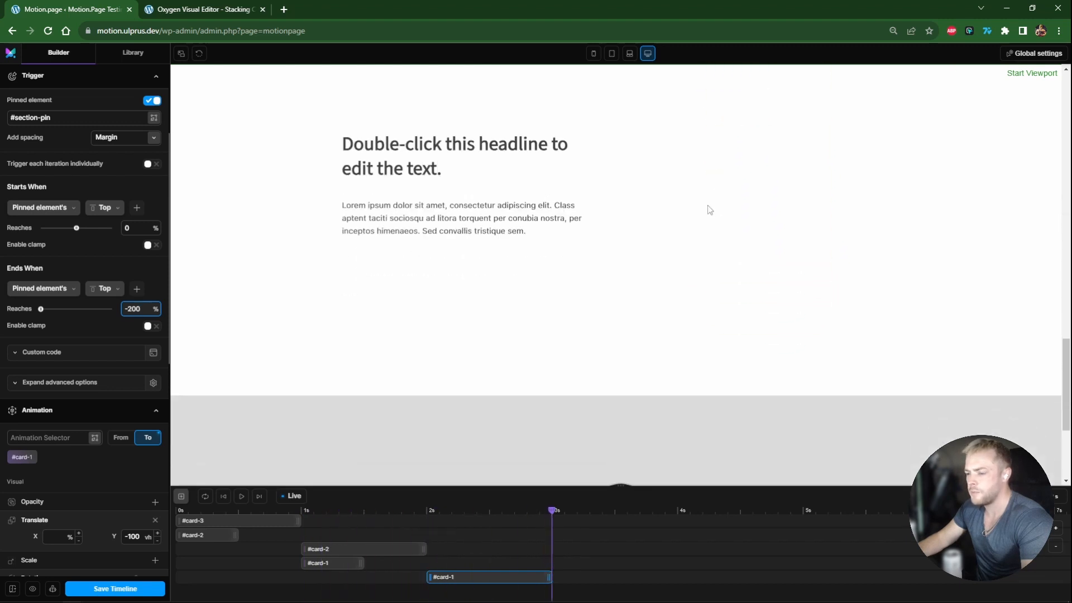
{"action": "scroll", "coordinate": [705, 208], "scroll_direction": "up", "scroll_amount": 5}
- Save the timeline and check the card animation on the live Stacking Cards page in both scroll directions
{"action": "left_click", "coordinate": [129, 588]}
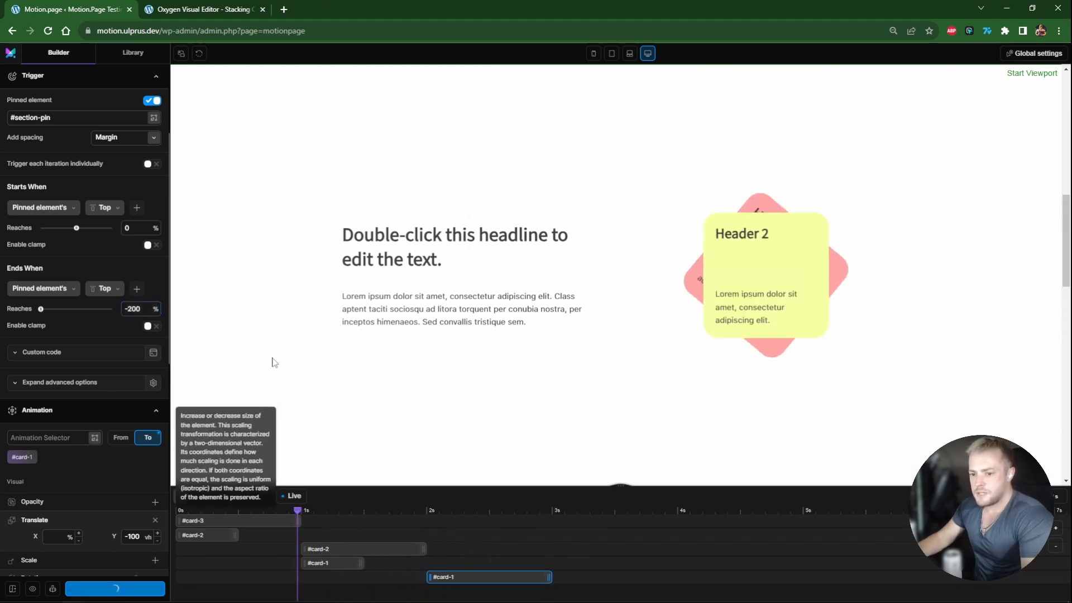
{"action": "left_click", "coordinate": [33, 588]}
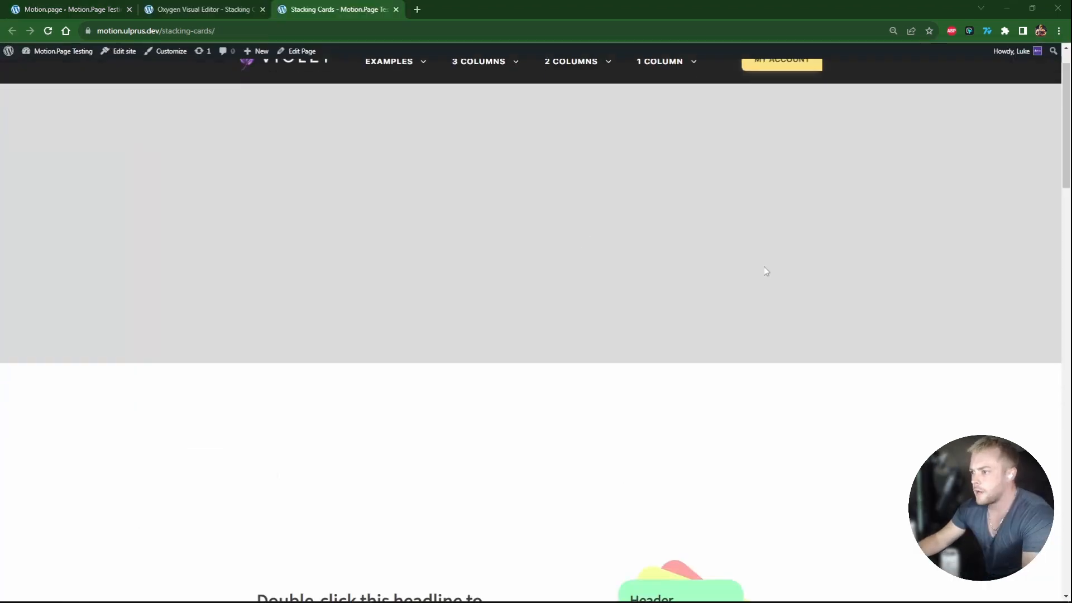
{"action": "scroll", "coordinate": [762, 262], "scroll_direction": "down", "scroll_amount": 5}
{"action": "scroll", "coordinate": [764, 265], "scroll_direction": "down", "scroll_amount": 10}
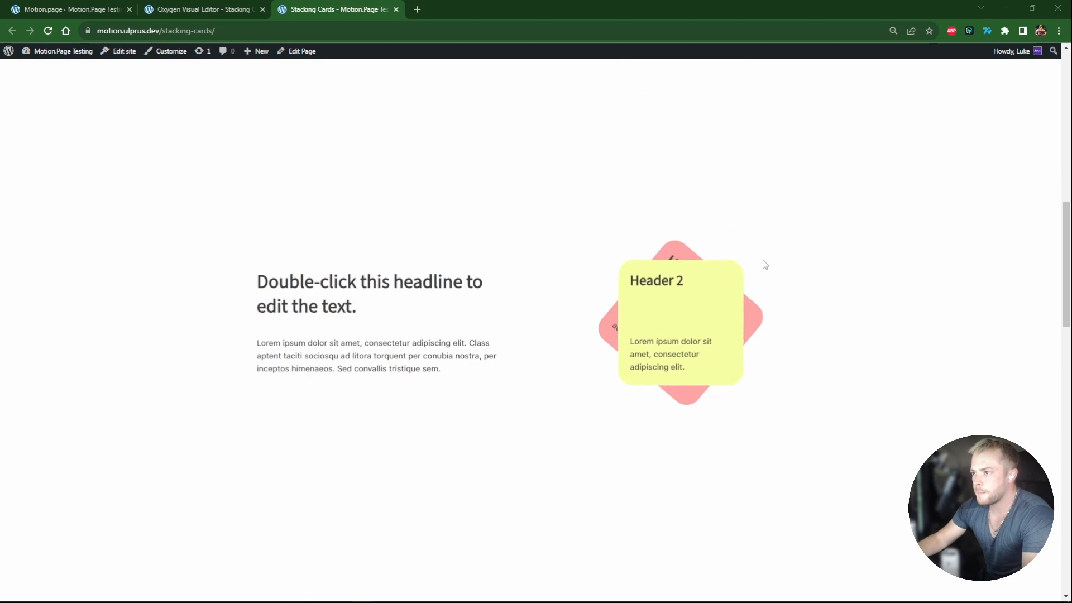
{"action": "scroll", "coordinate": [767, 266], "scroll_direction": "down", "scroll_amount": 5}
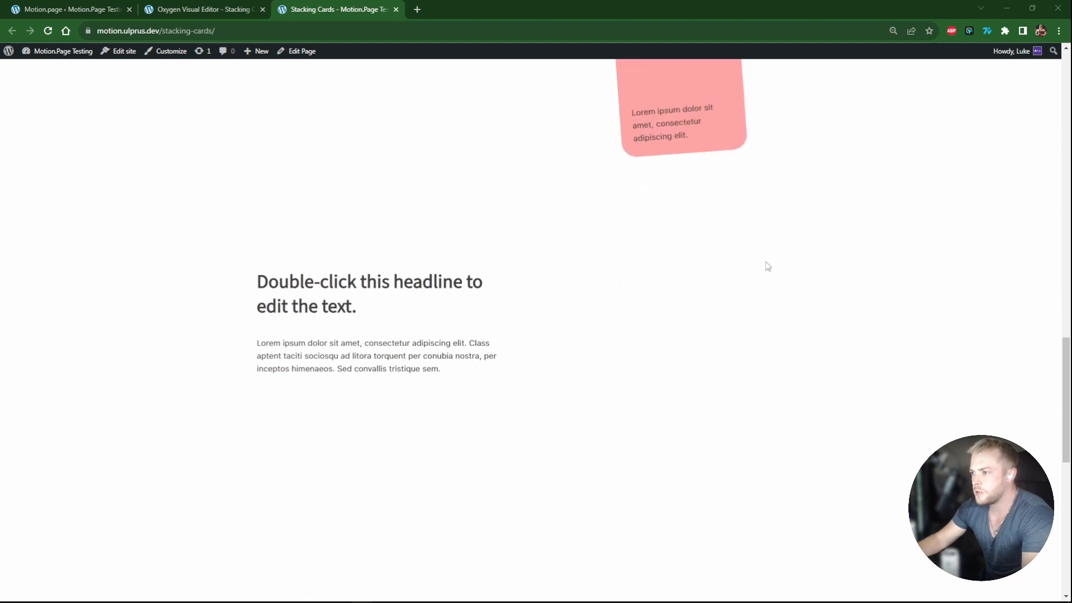
{"action": "scroll", "coordinate": [758, 266], "scroll_direction": "down", "scroll_amount": 5}
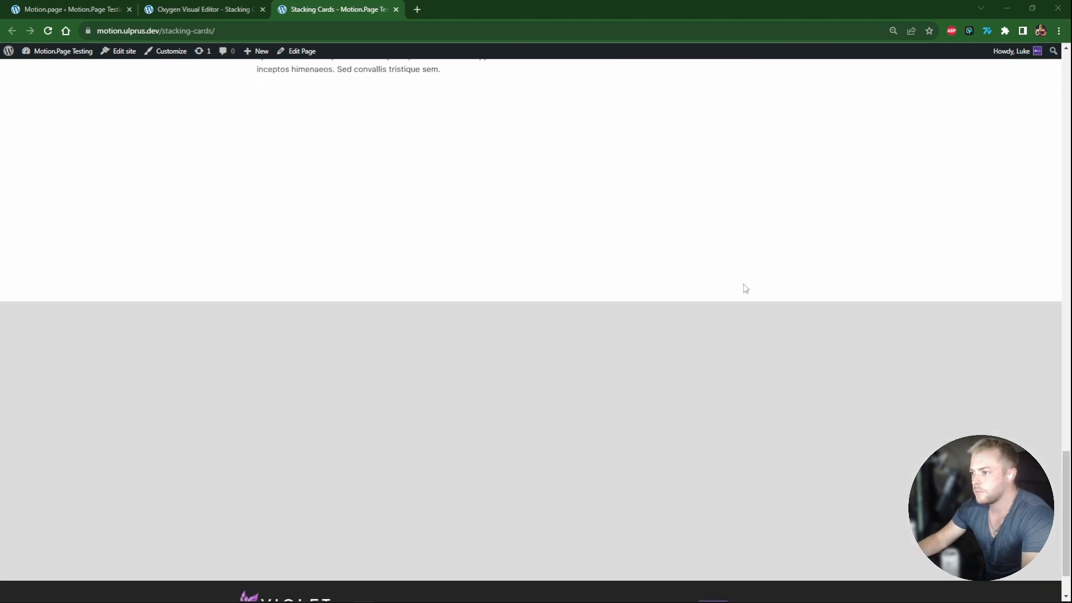
{"action": "scroll", "coordinate": [742, 284], "scroll_direction": "up", "scroll_amount": 6}
{"action": "scroll", "coordinate": [743, 287], "scroll_direction": "up", "scroll_amount": 10}
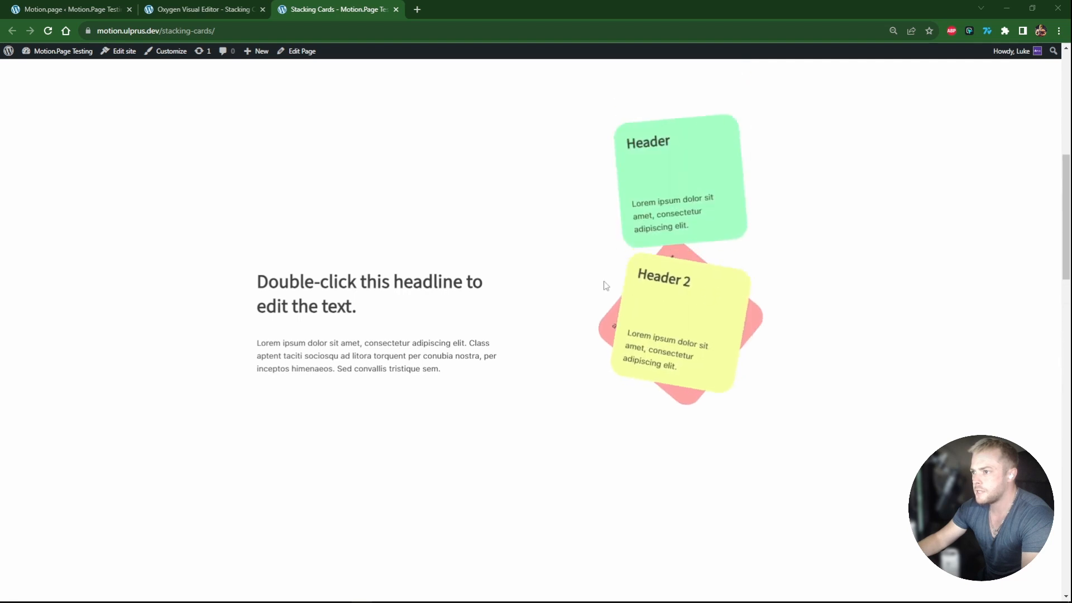
- Inspect the live page in the iPhone 12 Pro device emulation and check how the cards animate at mobile size
{"action": "right_click", "coordinate": [564, 230]}
{"action": "left_click", "coordinate": [611, 444]}
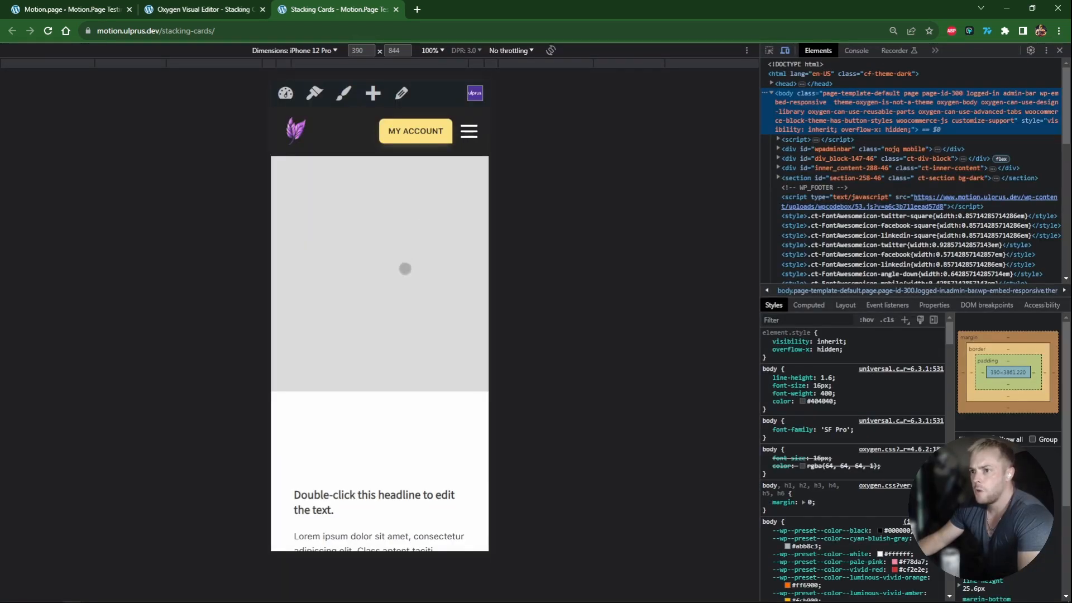
{"action": "scroll", "coordinate": [406, 269], "scroll_direction": "down", "scroll_amount": 8}
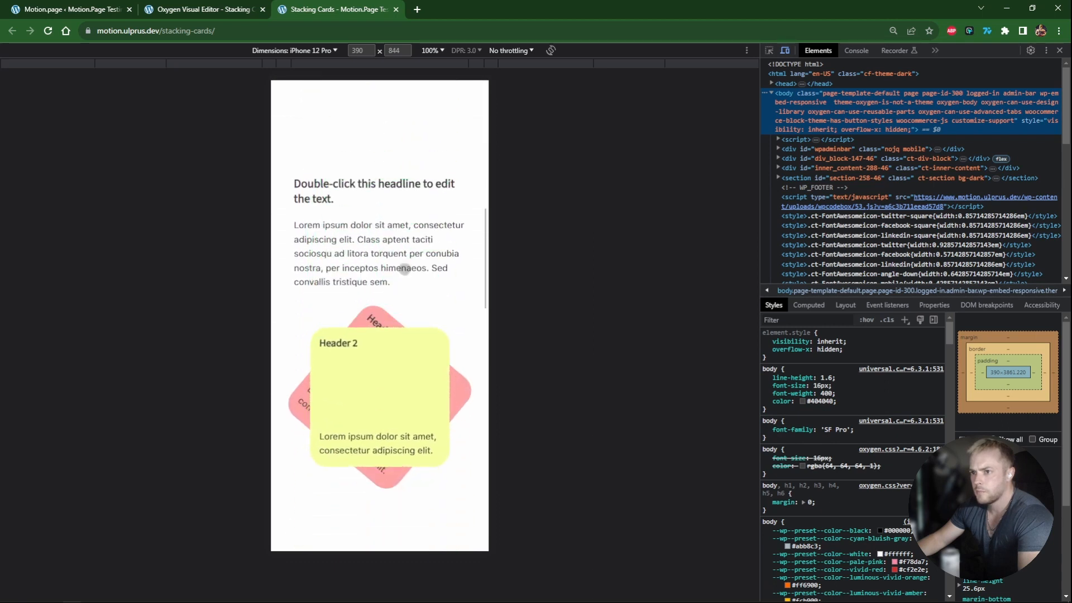
{"action": "scroll", "coordinate": [404, 269], "scroll_direction": "down", "scroll_amount": 10}
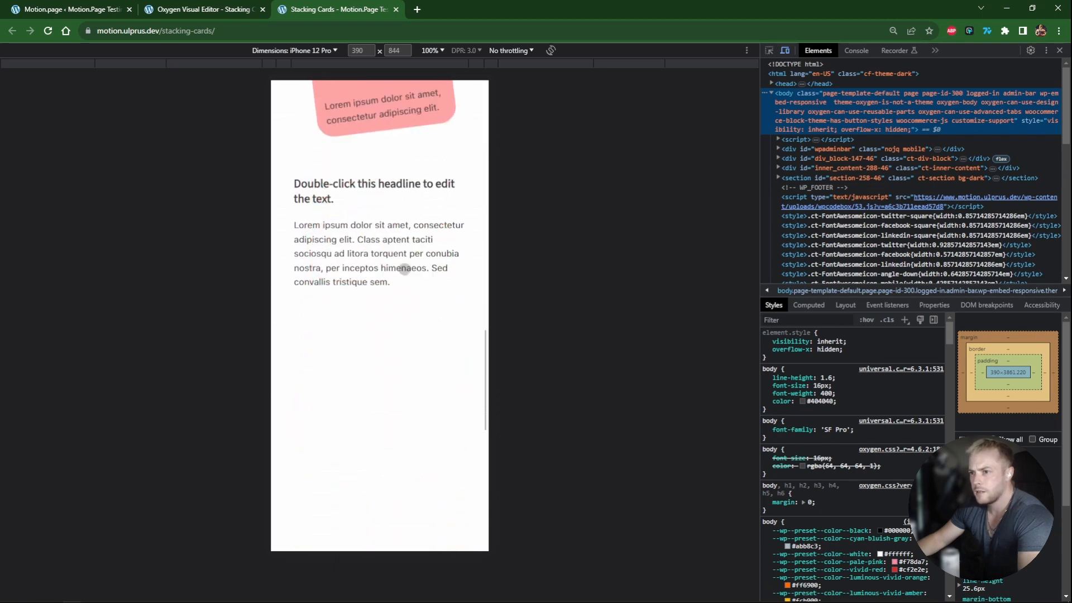
{"action": "scroll", "coordinate": [404, 268], "scroll_direction": "up", "scroll_amount": 10}
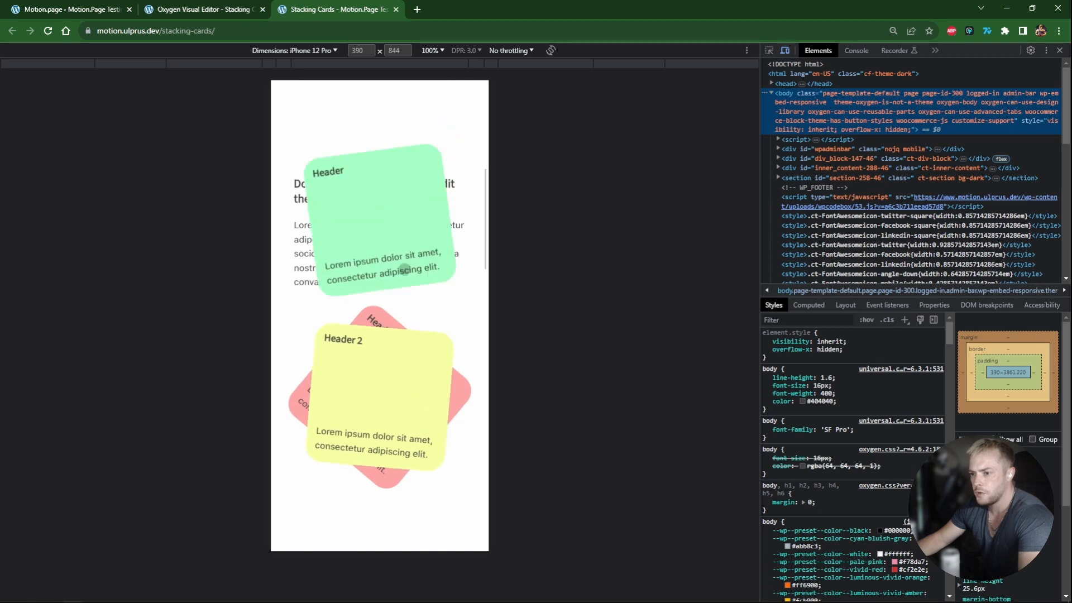
{"action": "scroll", "coordinate": [404, 269], "scroll_direction": "up", "scroll_amount": 5}
- In the Oxygen editor, set the stacking-card class to 200 px width and 200 px height at the phone landscape breakpoint and save the page
{"action": "left_click", "coordinate": [216, 15]}
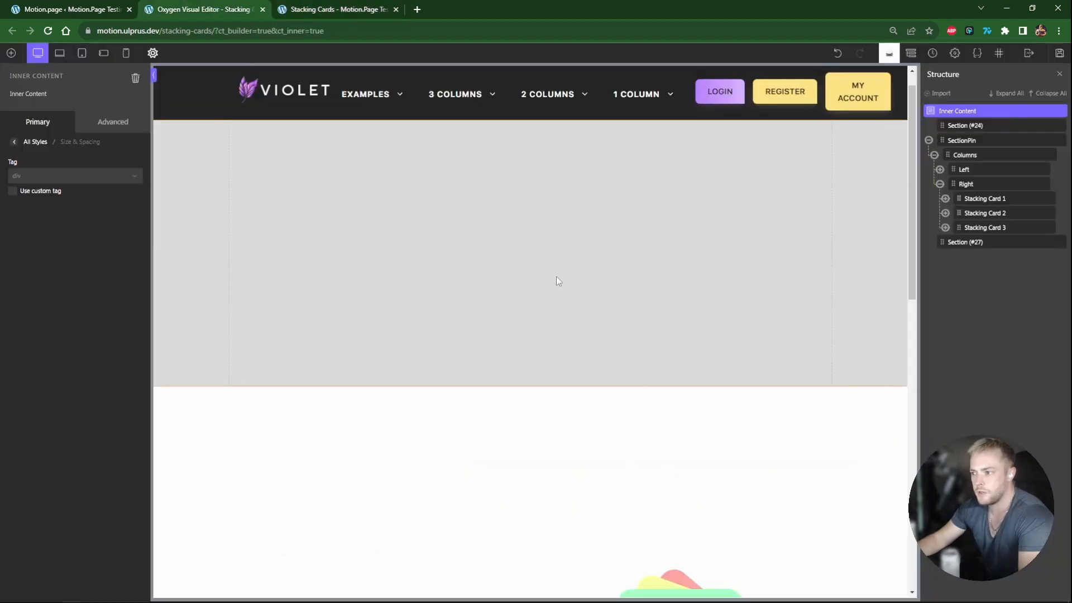
{"action": "left_click", "coordinate": [999, 203]}
{"action": "left_click", "coordinate": [59, 104]}
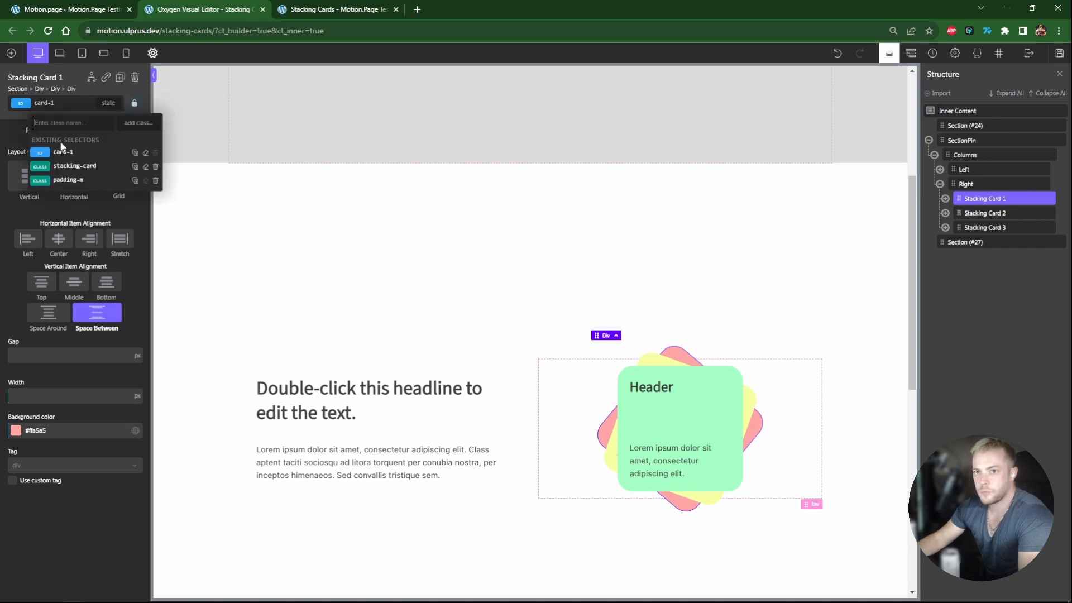
{"action": "left_click", "coordinate": [67, 168]}
{"action": "left_click", "coordinate": [98, 55]}
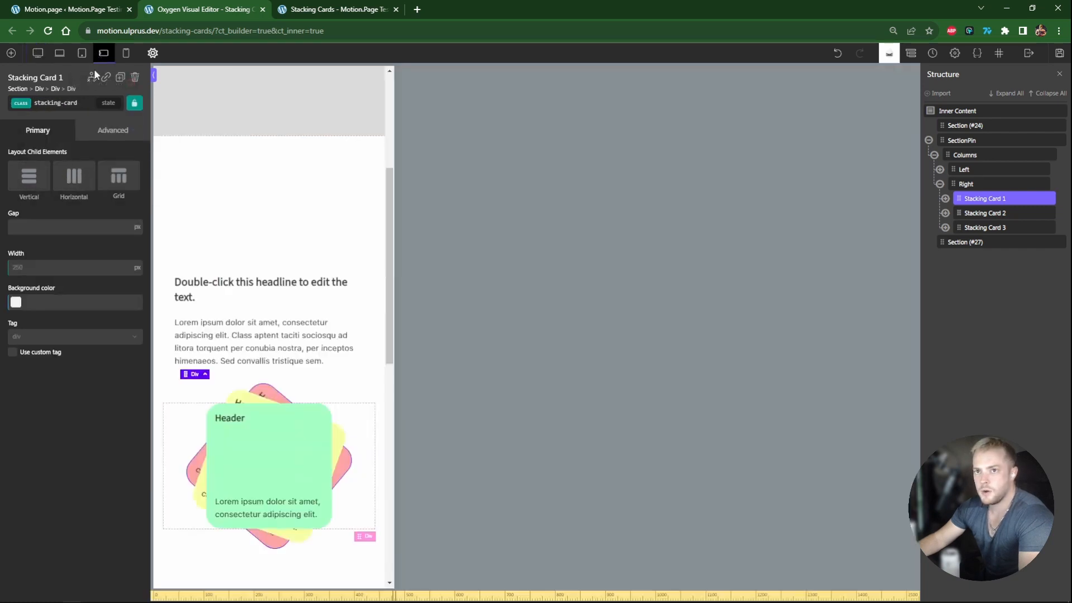
{"action": "left_click", "coordinate": [110, 132]}
{"action": "left_click", "coordinate": [67, 192]}
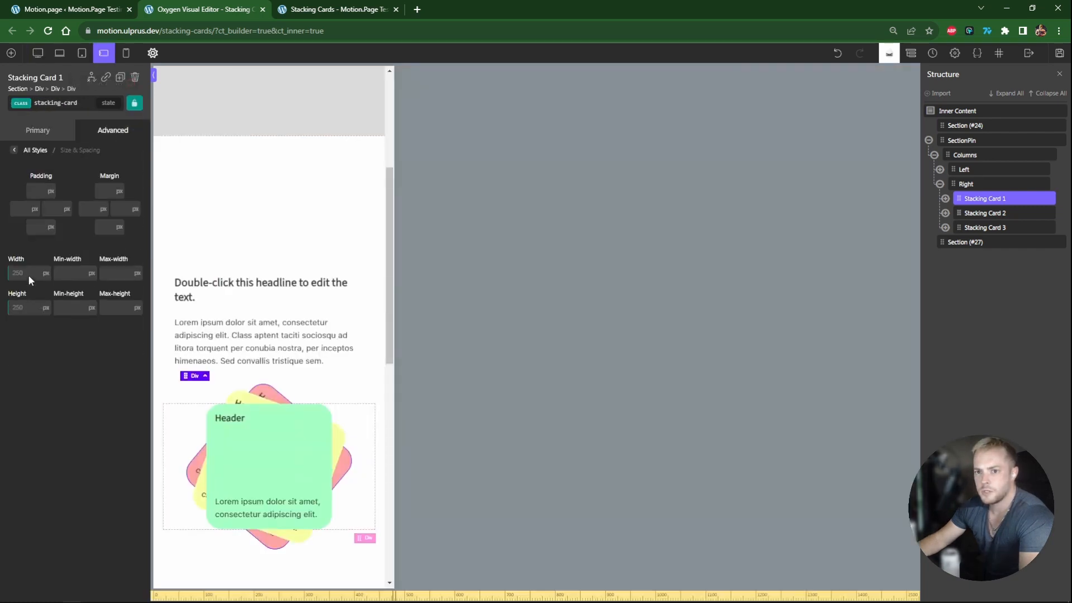
{"action": "type", "text": "200"}
{"action": "key", "text": "Tab"}
{"action": "type", "text": "200"}
{"action": "left_click", "coordinate": [1061, 62]}
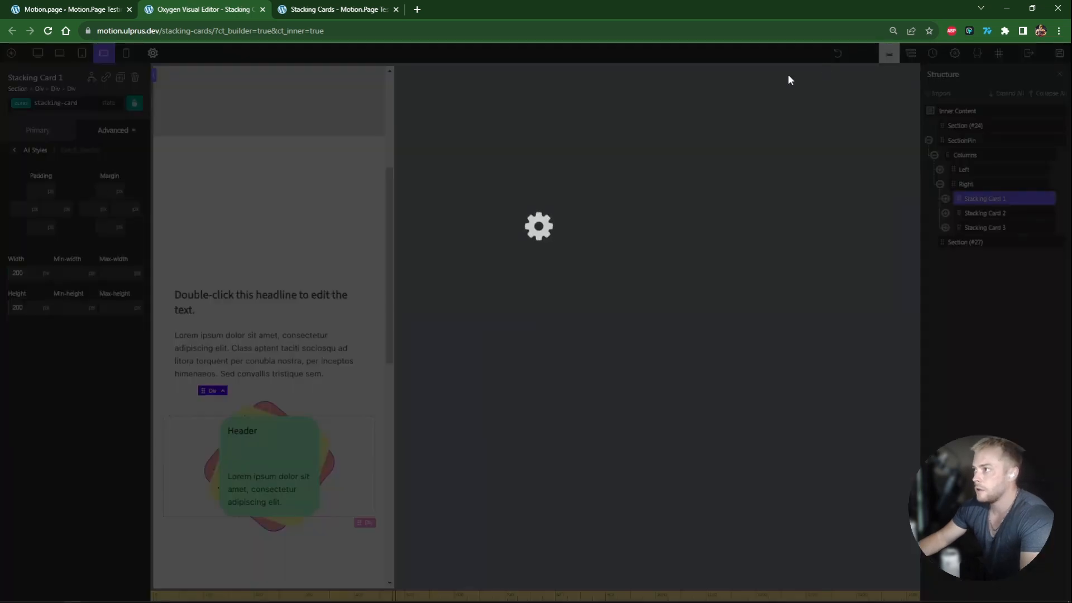
- Return to the live Stacking Cards page, check the resized cards' animation in the mobile emulation, and close the developer tools
{"action": "left_click", "coordinate": [327, 12]}
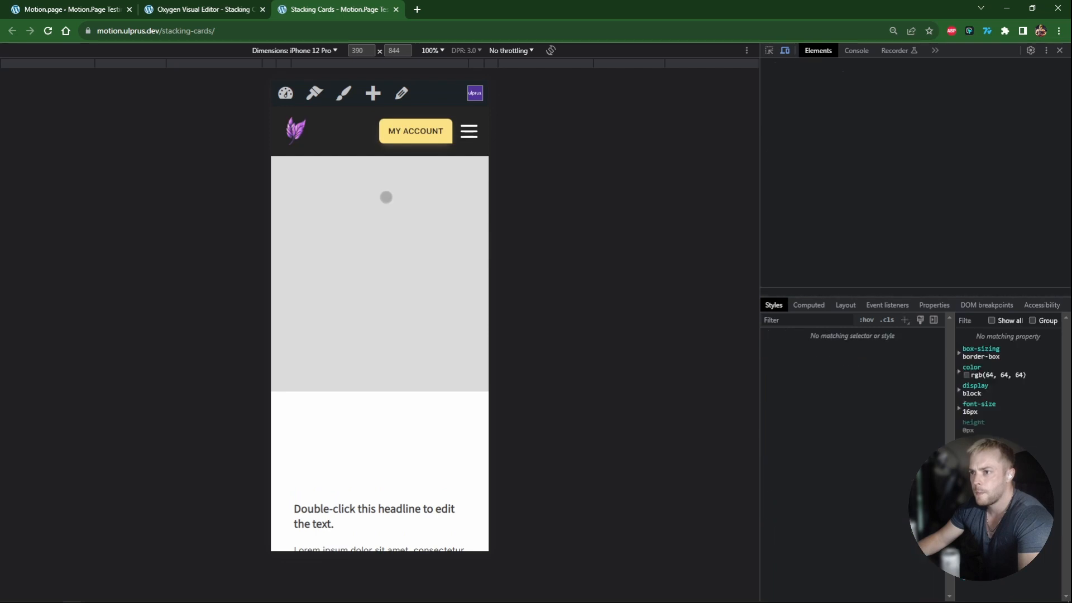
{"action": "scroll", "coordinate": [386, 197], "scroll_direction": "down", "scroll_amount": 10}
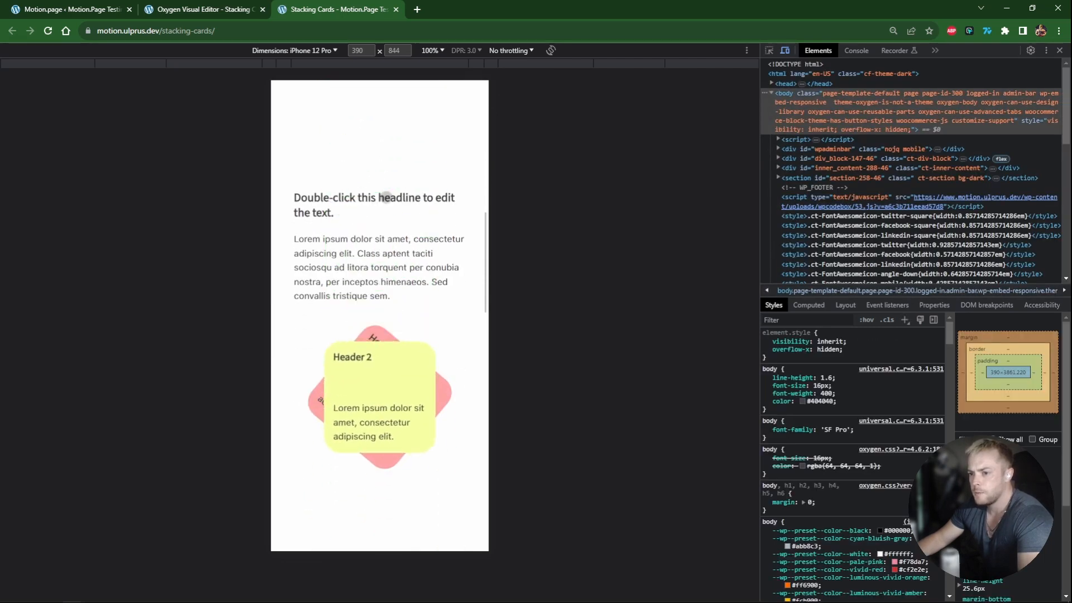
{"action": "scroll", "coordinate": [386, 197], "scroll_direction": "down", "scroll_amount": 10}
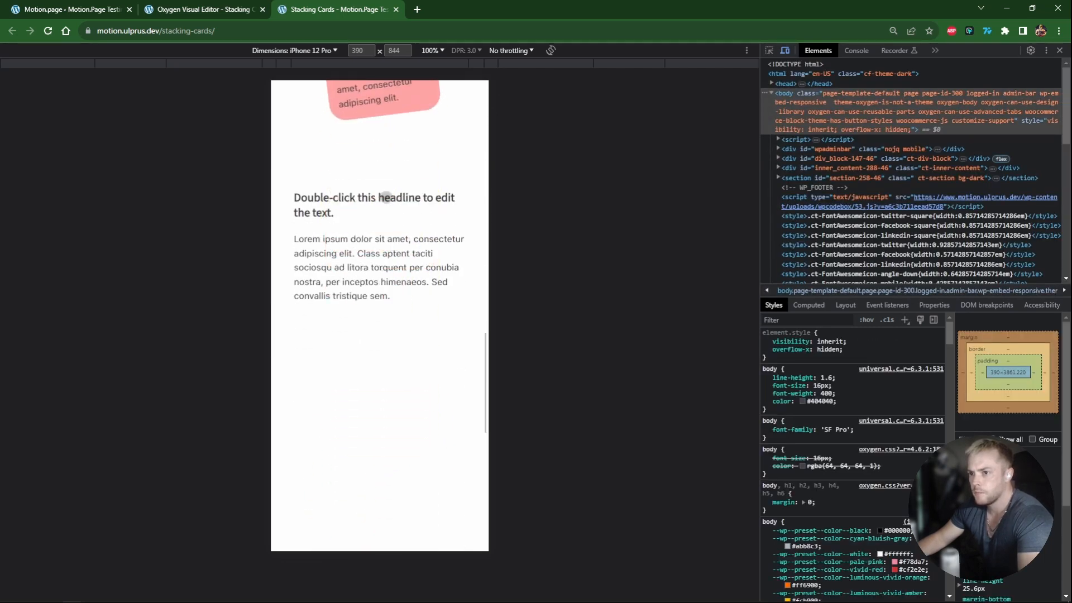
{"action": "scroll", "coordinate": [386, 198], "scroll_direction": "up", "scroll_amount": 15}
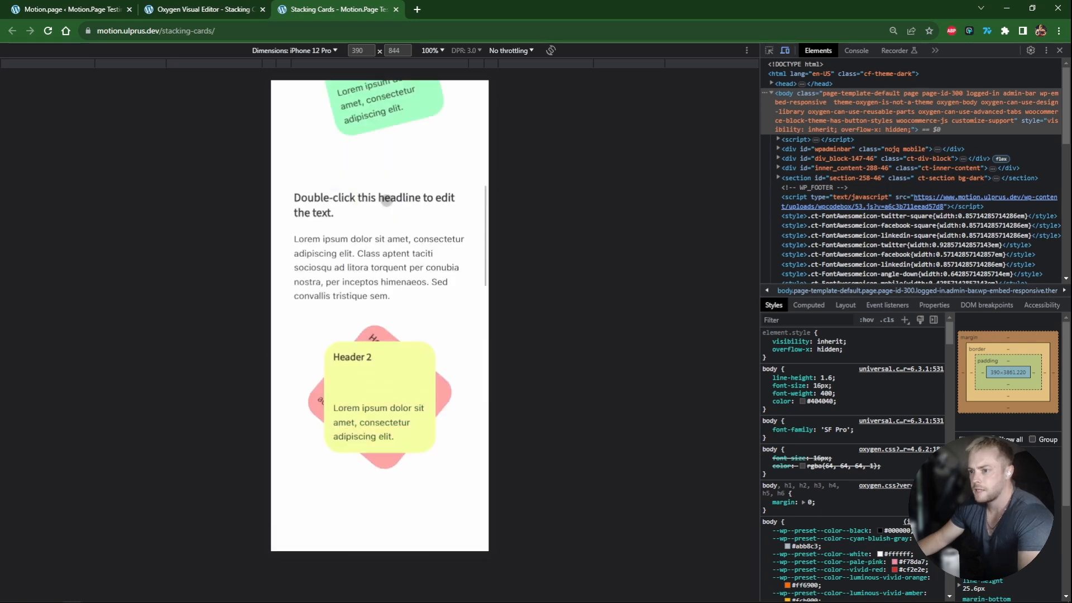
{"action": "key", "text": "F12"}
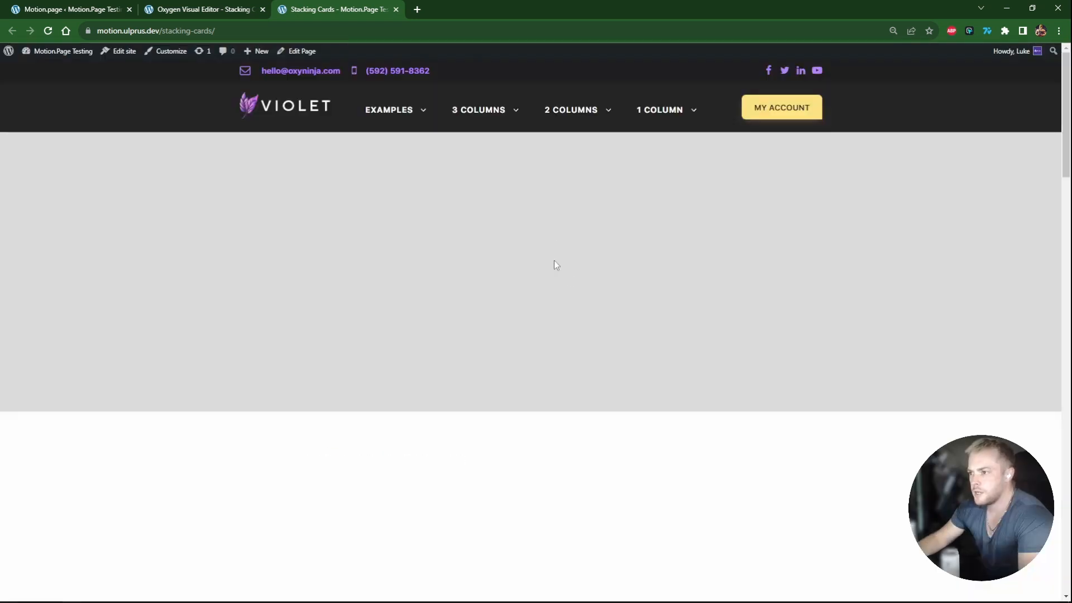
- Check the card animation on the live page at desktop width, scrolling through the pinned section and back
{"action": "scroll", "coordinate": [572, 276], "scroll_direction": "down", "scroll_amount": 5}
{"action": "scroll", "coordinate": [574, 279], "scroll_direction": "down", "scroll_amount": 5}
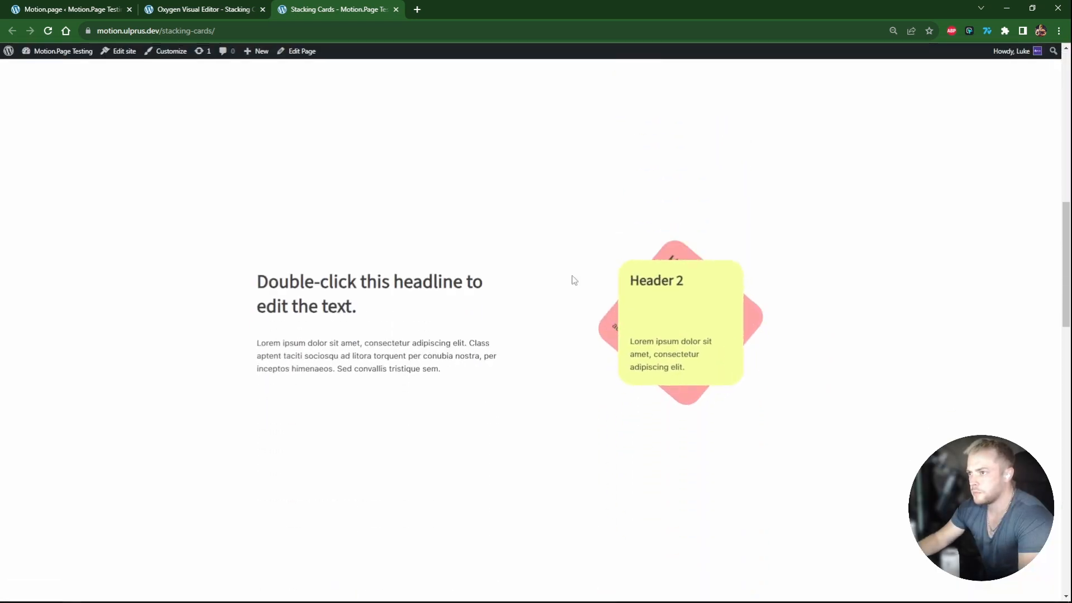
{"action": "scroll", "coordinate": [572, 275], "scroll_direction": "down", "scroll_amount": 5}
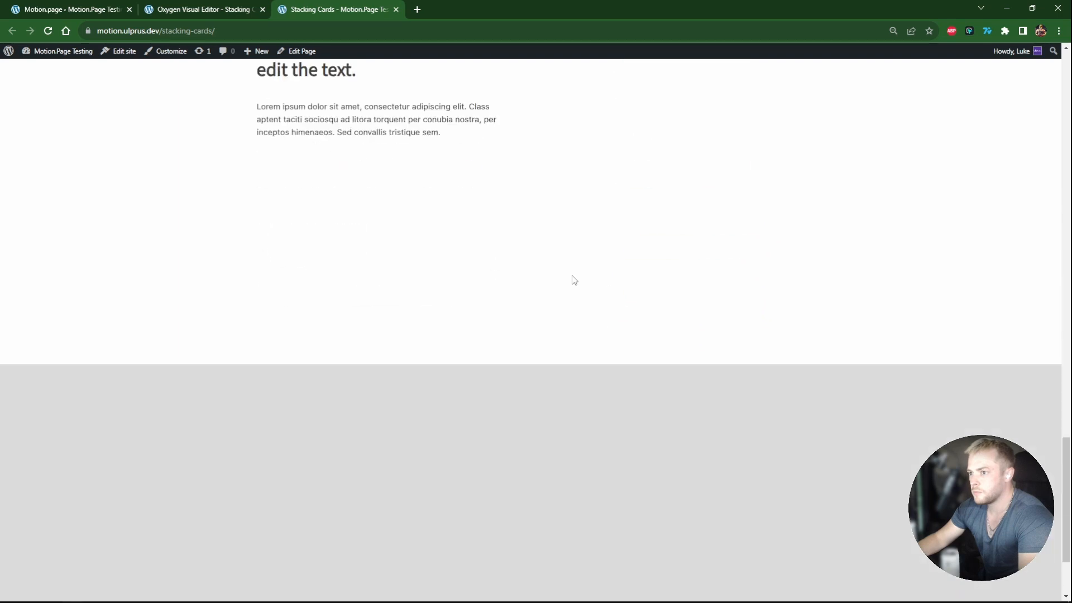
{"action": "scroll", "coordinate": [572, 276], "scroll_direction": "up", "scroll_amount": 3}
{"action": "scroll", "coordinate": [570, 292], "scroll_direction": "up", "scroll_amount": 5}
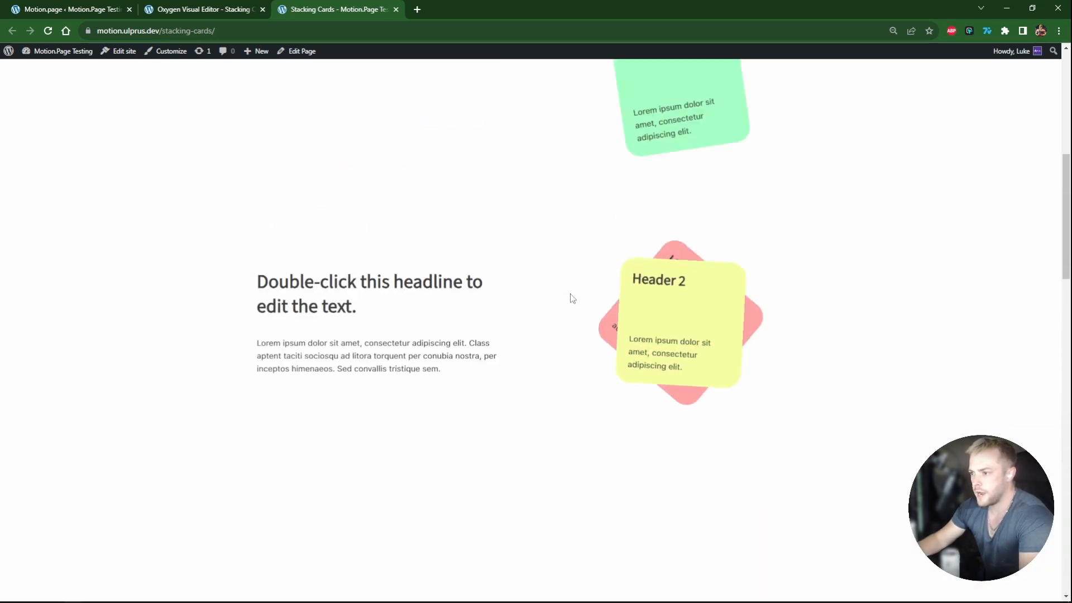